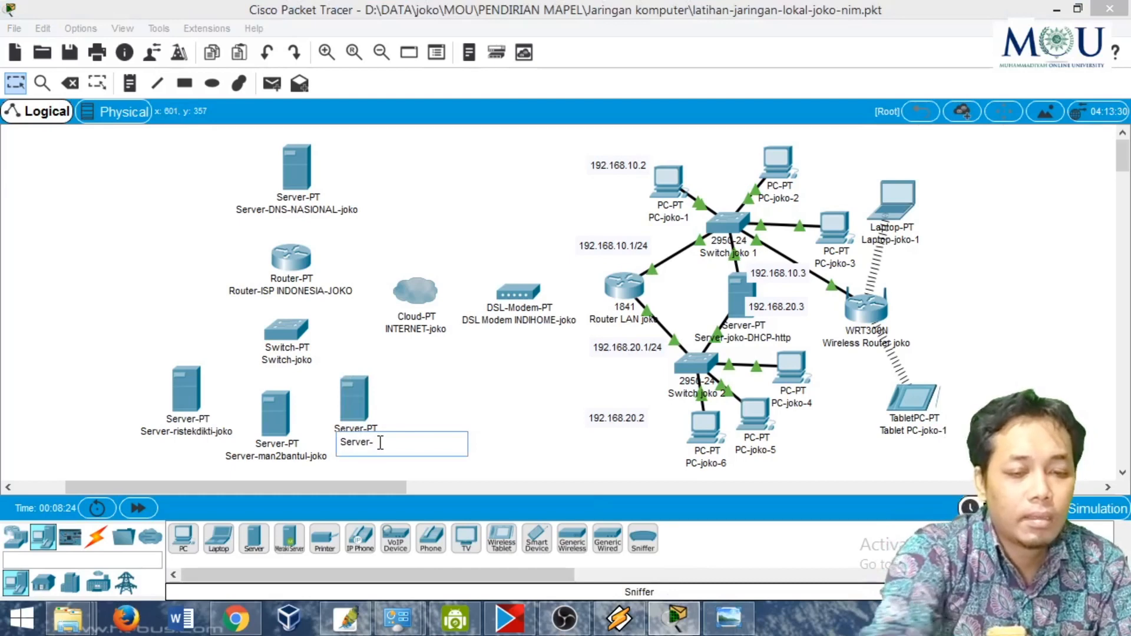
- Complete the third server's label as Server-MOU, followed by a hyphen and the owner's first name
type("MOU")
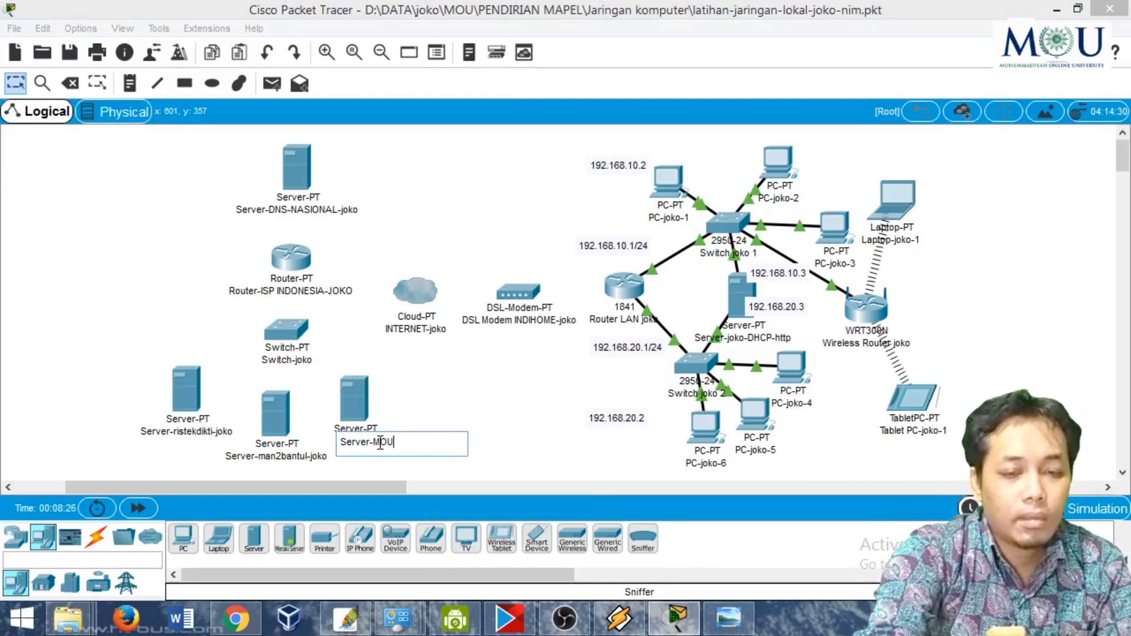
type("-jo")
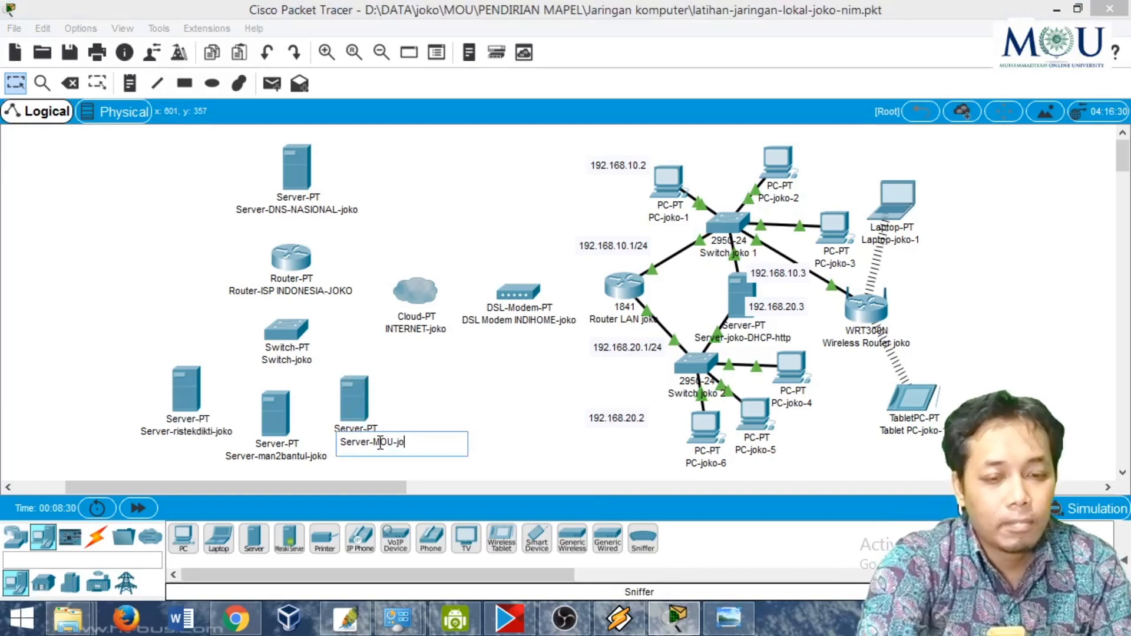
type("ko")
left_click(450, 373)
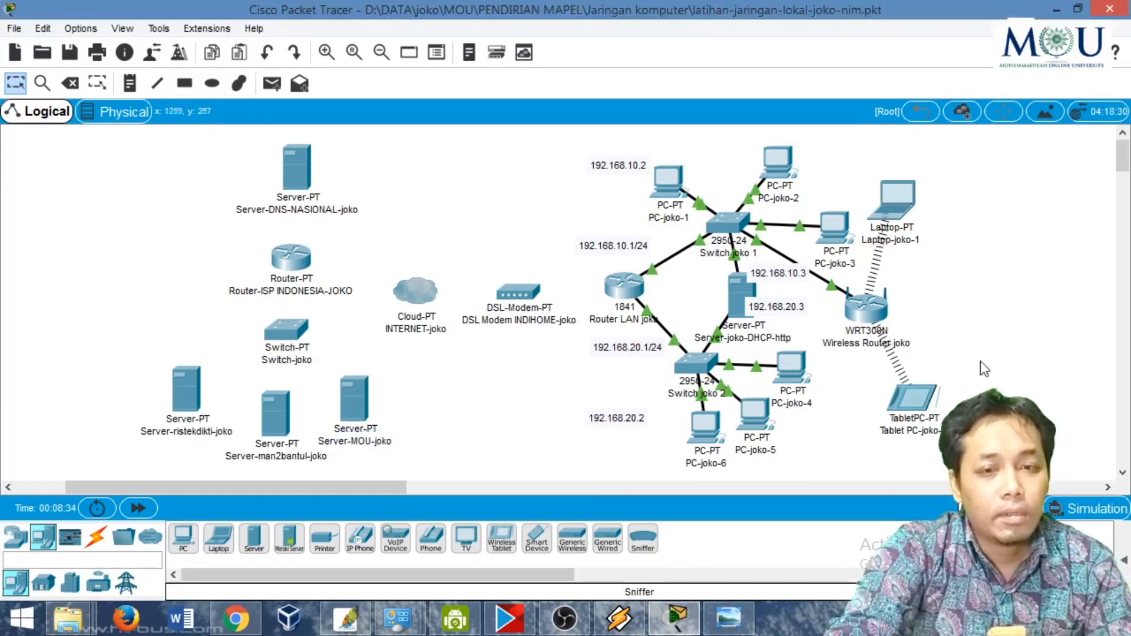
- Following the reference diagram, add the note 103.0.0.1/8 beside the unconnected switch, and nudge the DSL modem up level with the LAN router
left_click(728, 618)
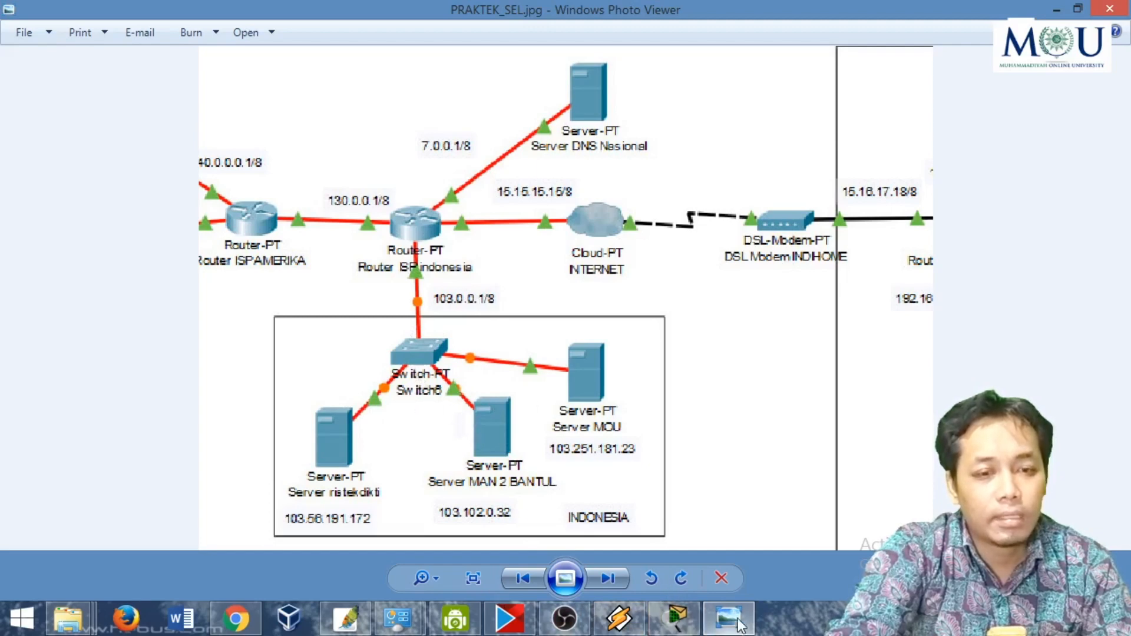
left_click(677, 619)
left_click(130, 83)
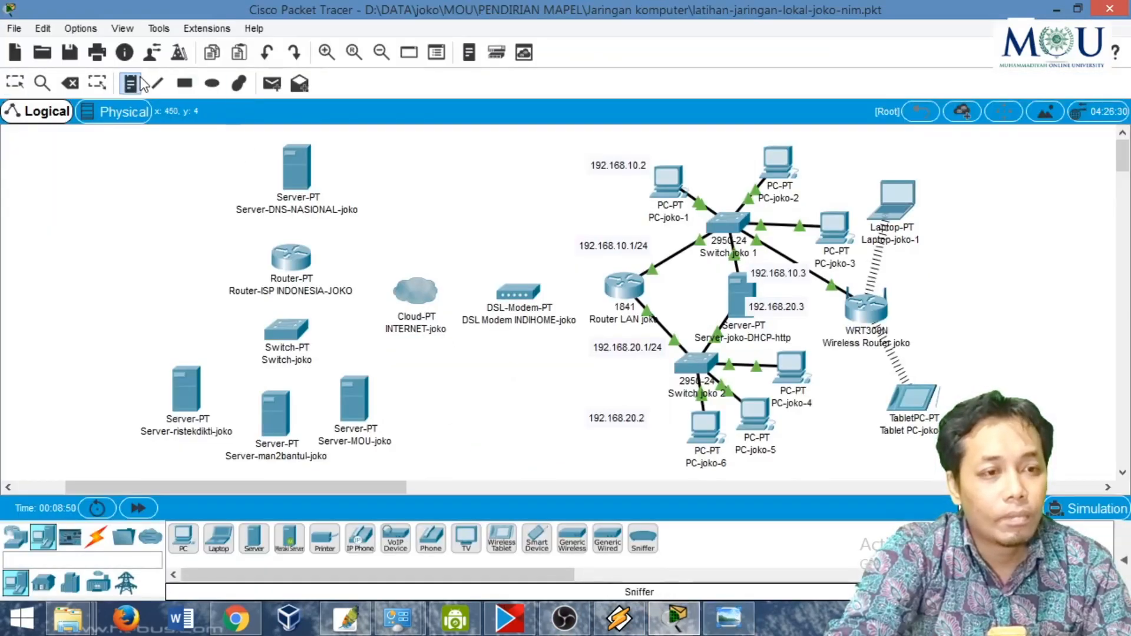
left_click(339, 352)
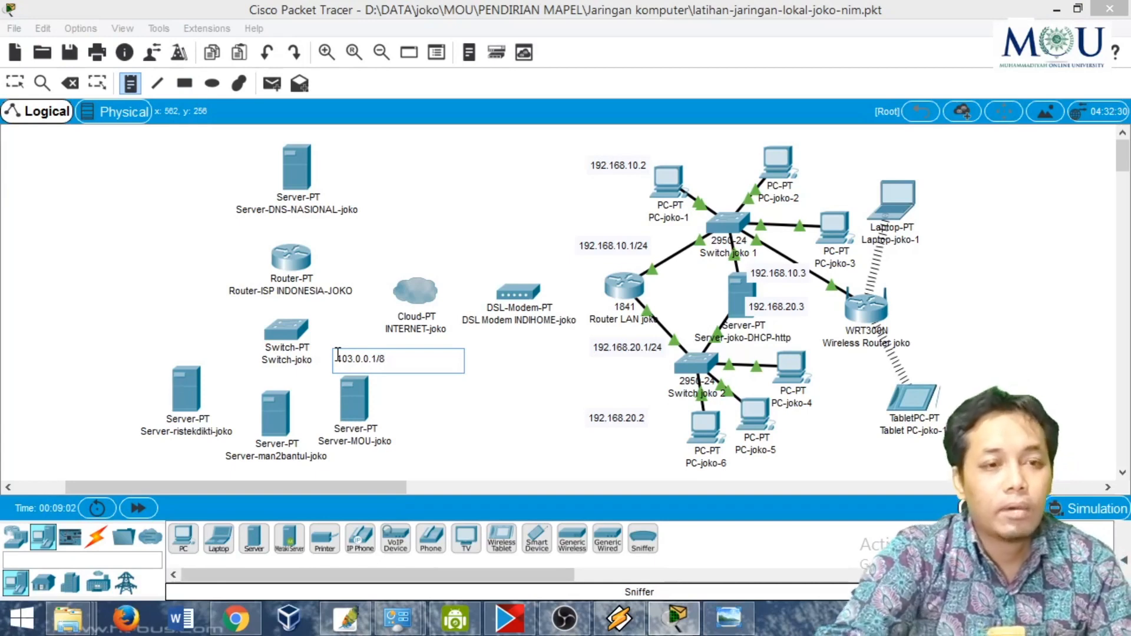
left_click(522, 443)
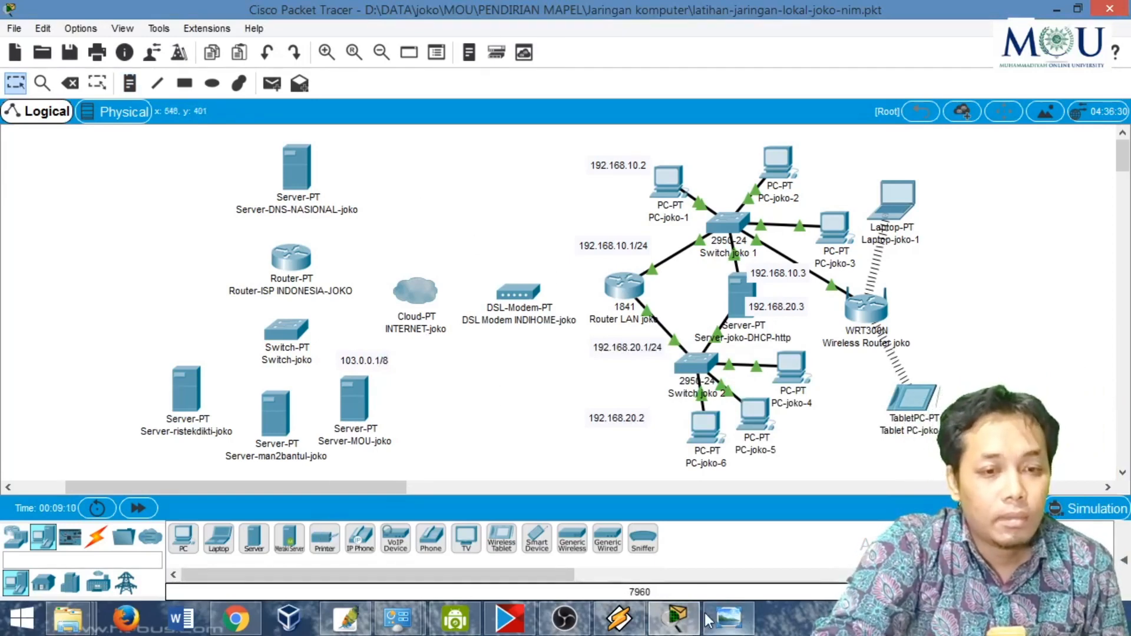
left_click_drag(517, 289, 521, 278)
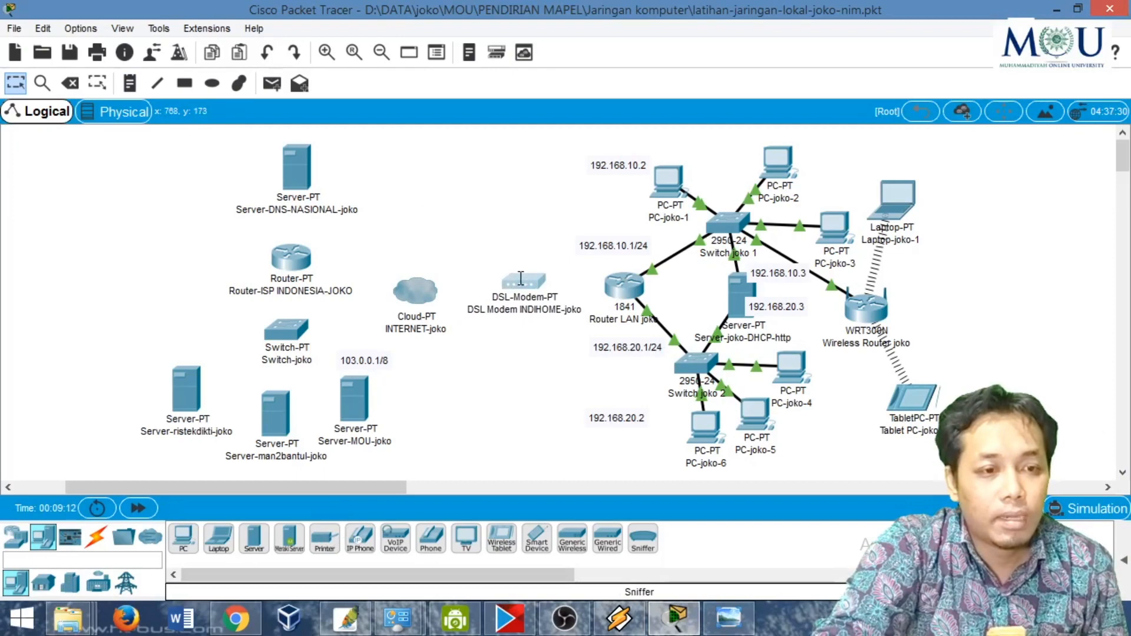
left_click(96, 538)
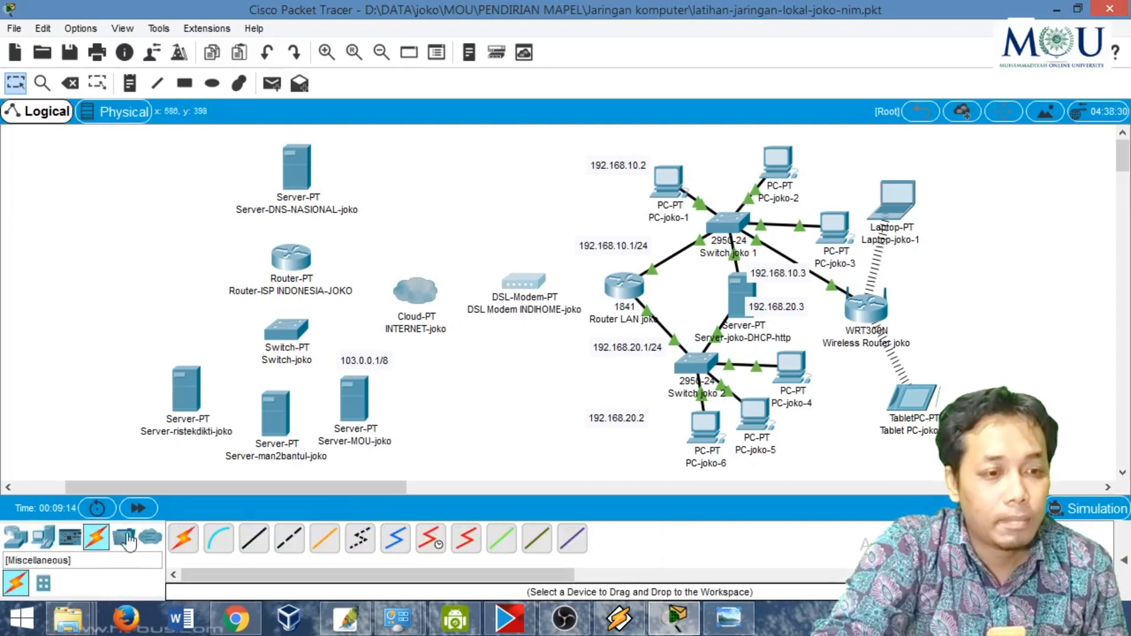
left_click(254, 538)
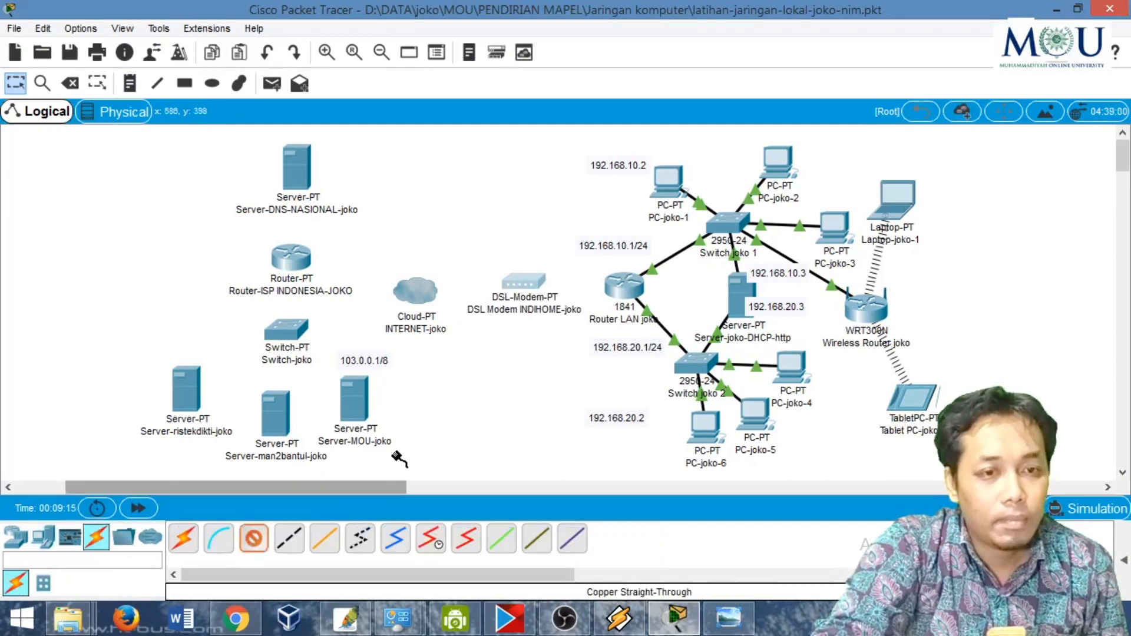
left_click(619, 278)
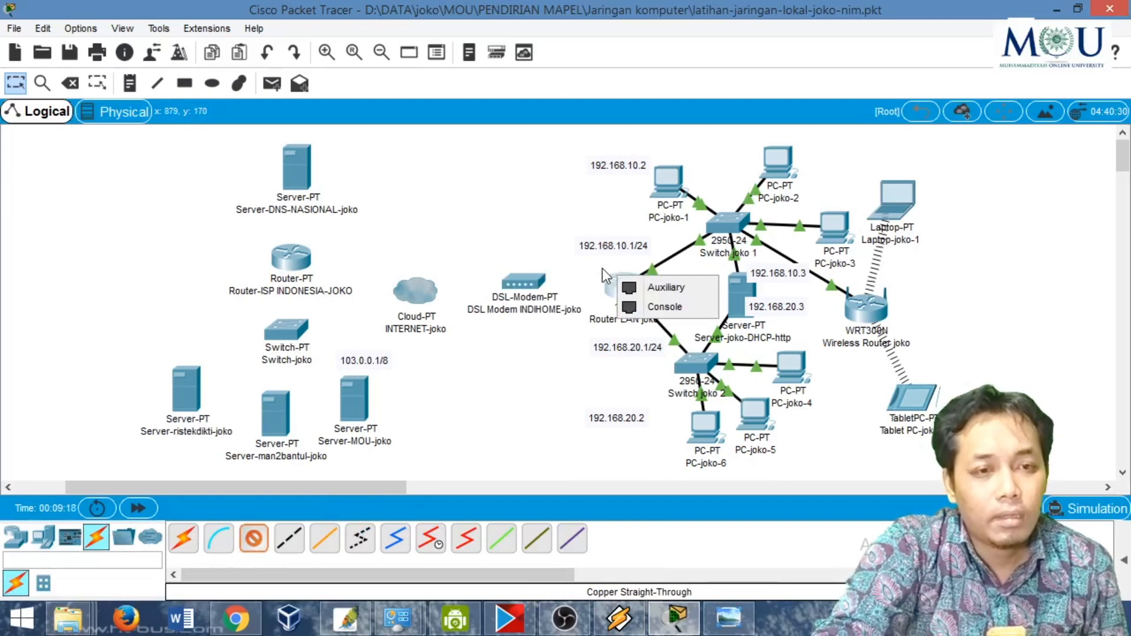
left_click(609, 282)
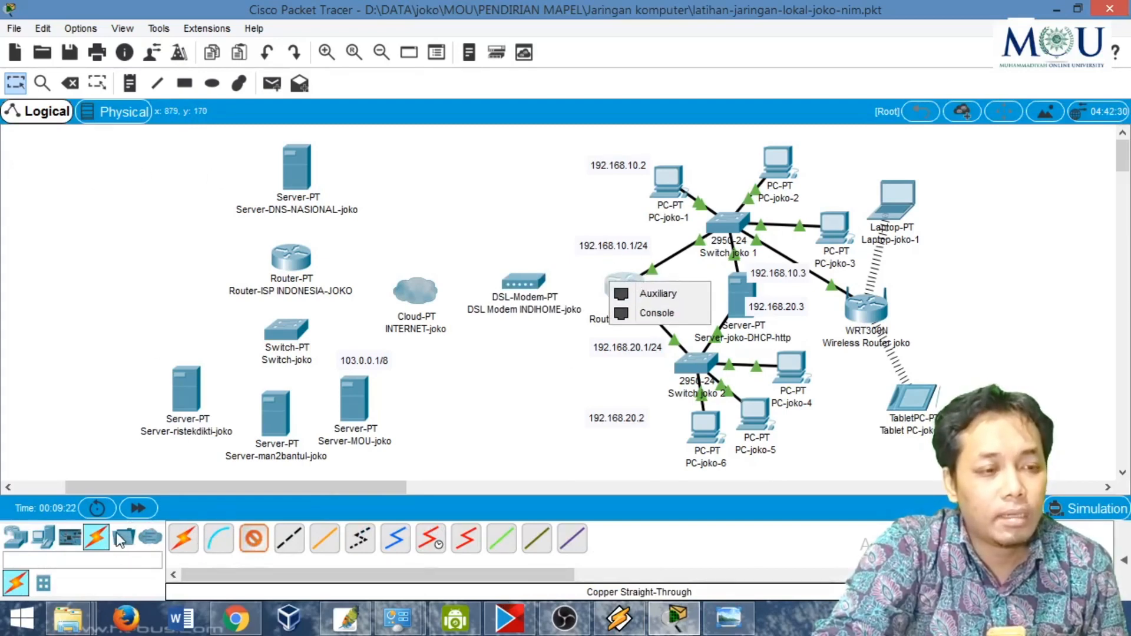
left_click(96, 538)
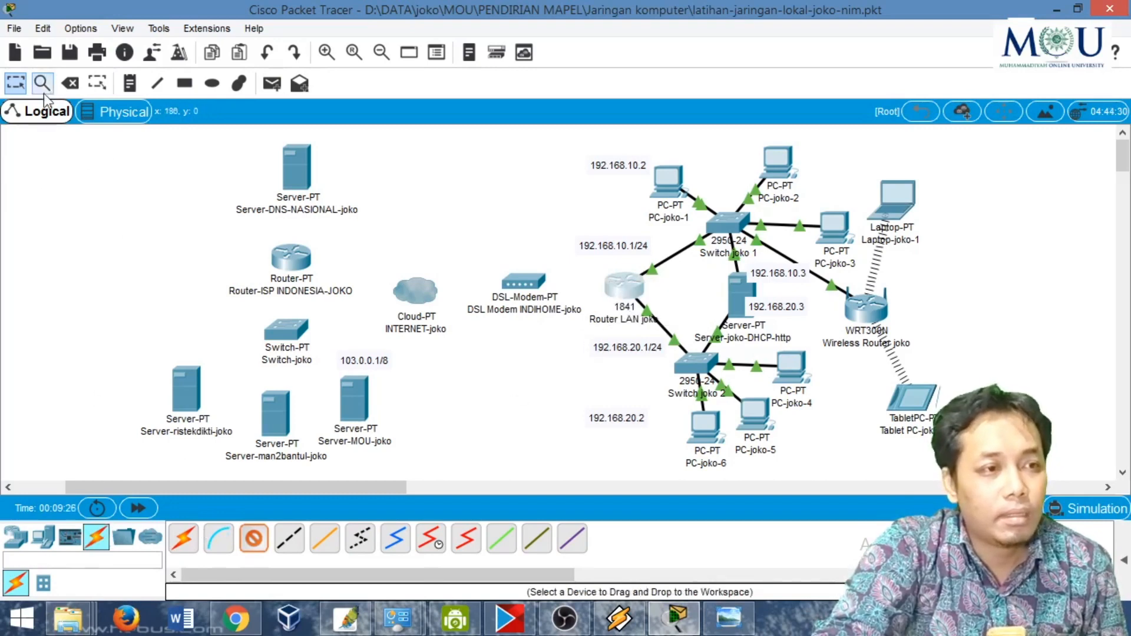
left_click(252, 537)
- Install a WIC-1ENET module in the left expansion slot of the powered-off 1841 LAN router and switch the router back on
left_click(625, 286)
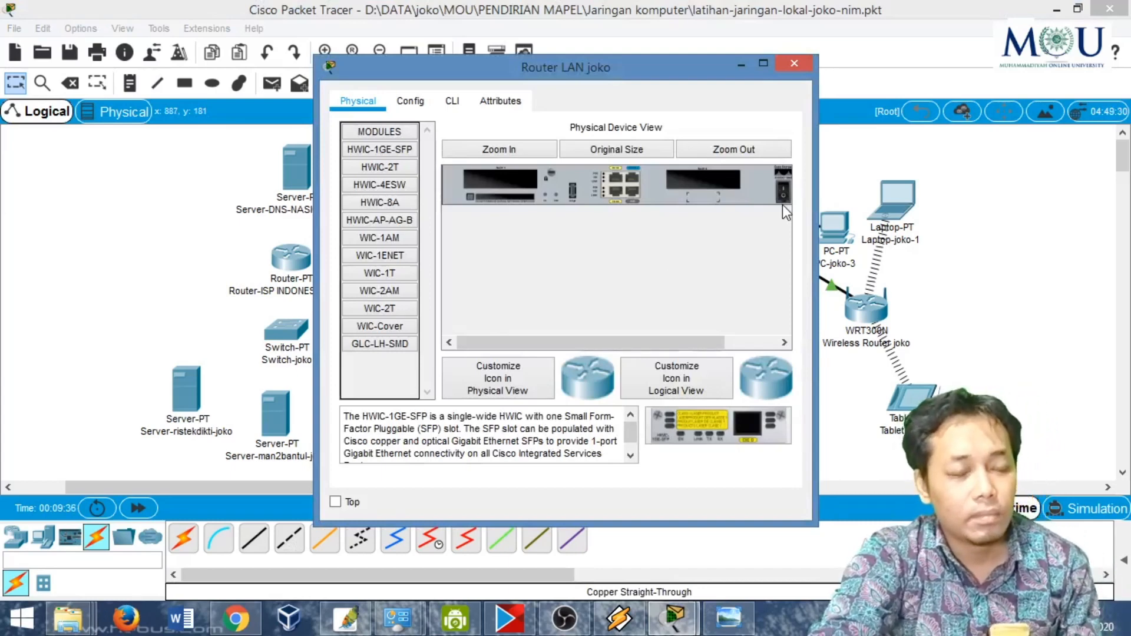
left_click(386, 258)
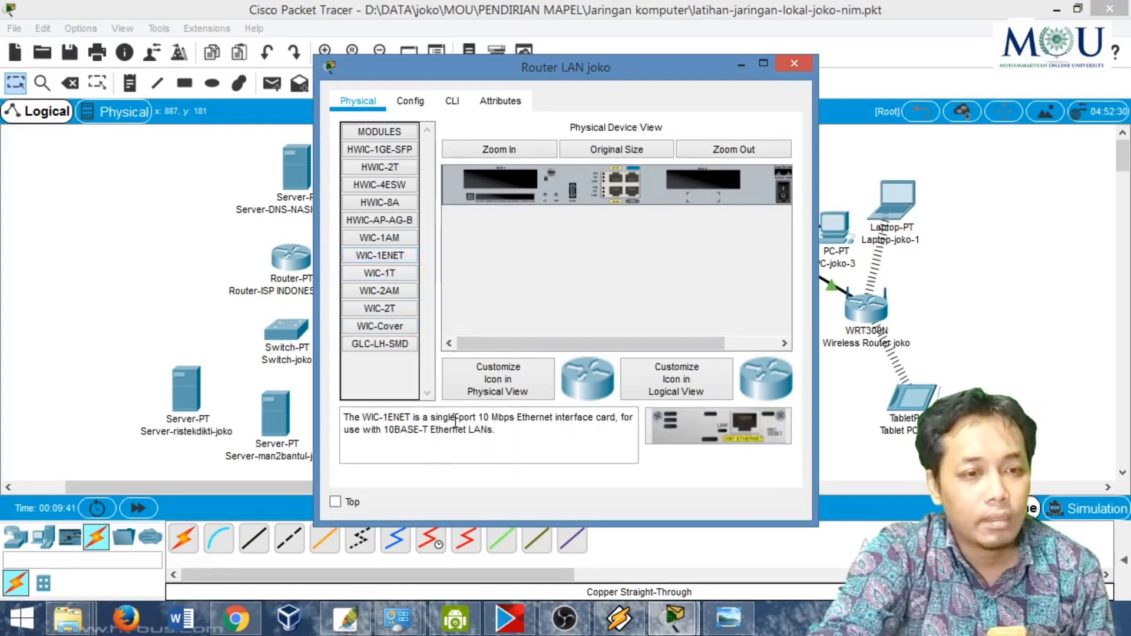
left_click_drag(479, 416, 498, 416)
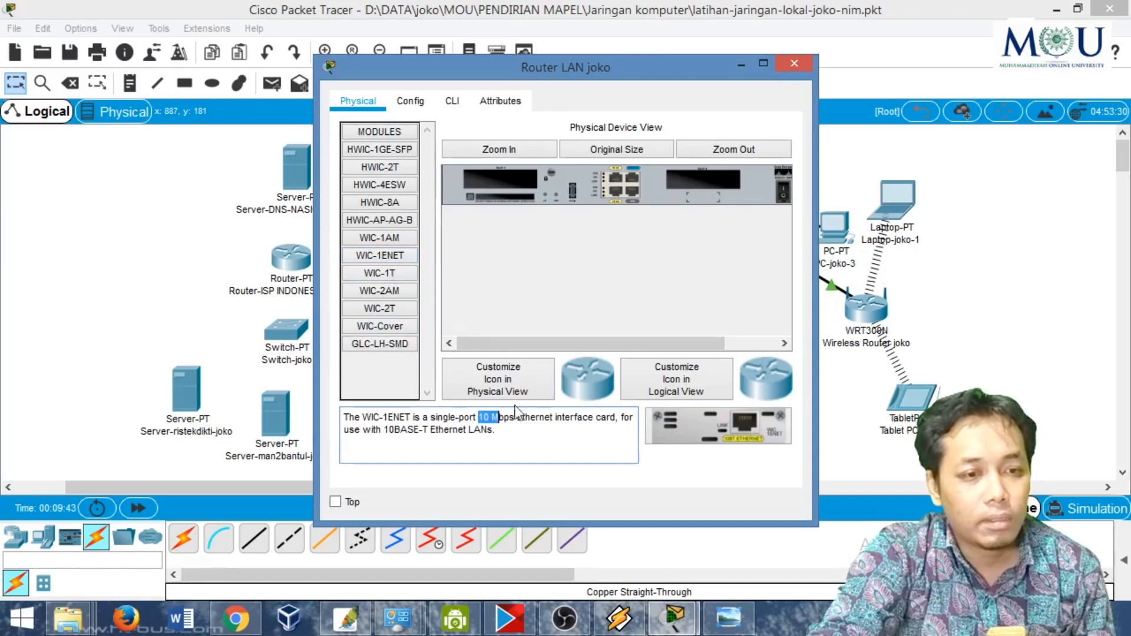
left_click(398, 271)
left_click(397, 255)
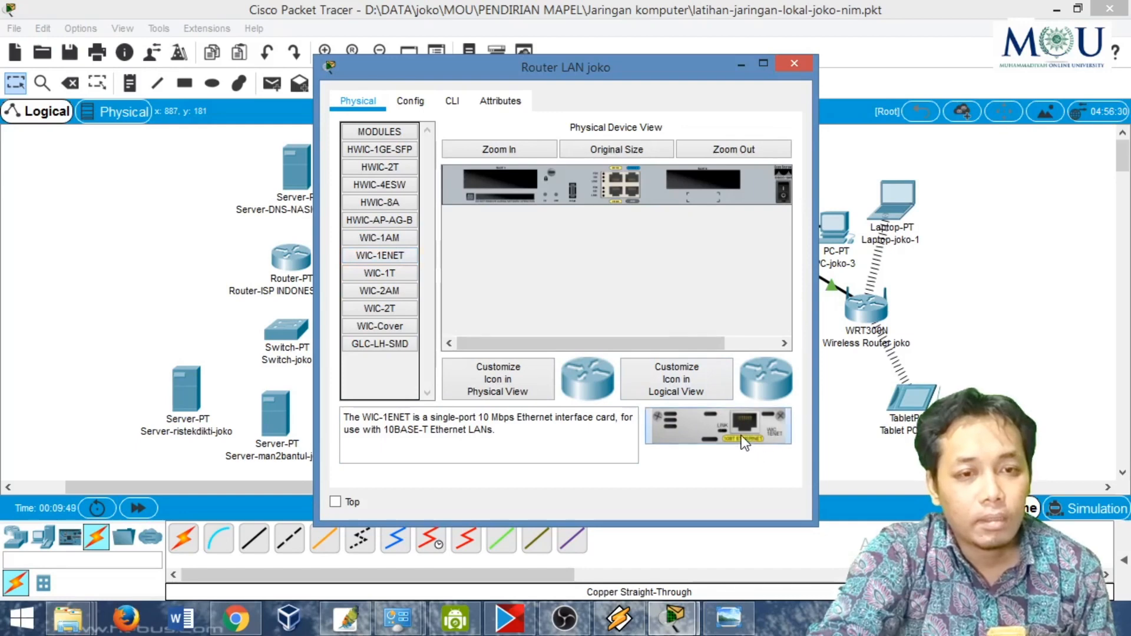
left_click_drag(741, 436, 503, 179)
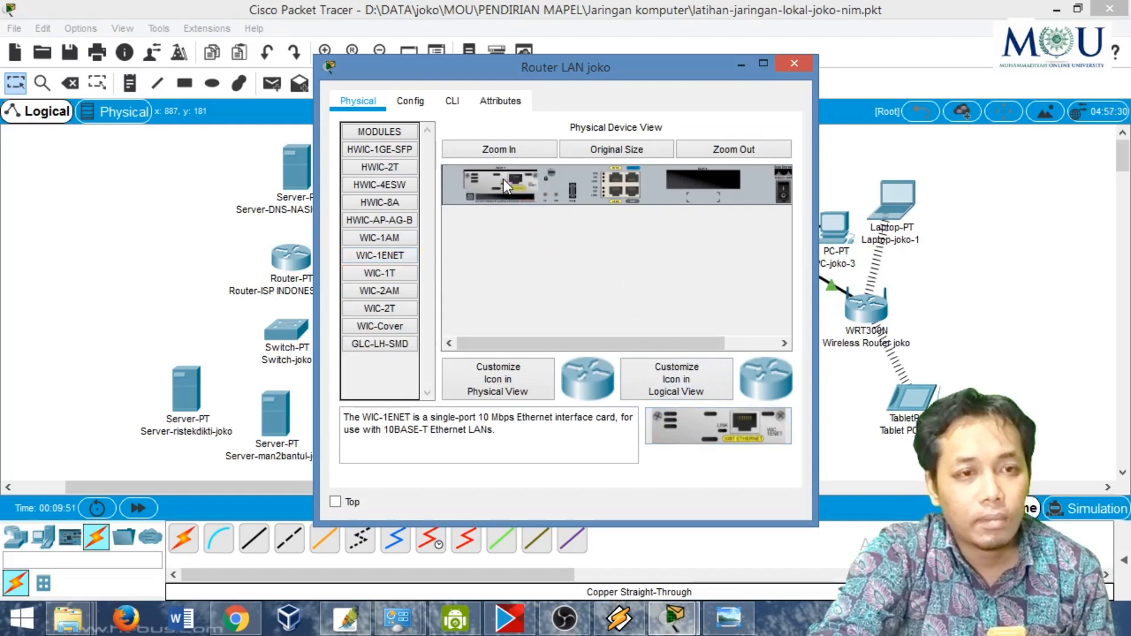
left_click(781, 194)
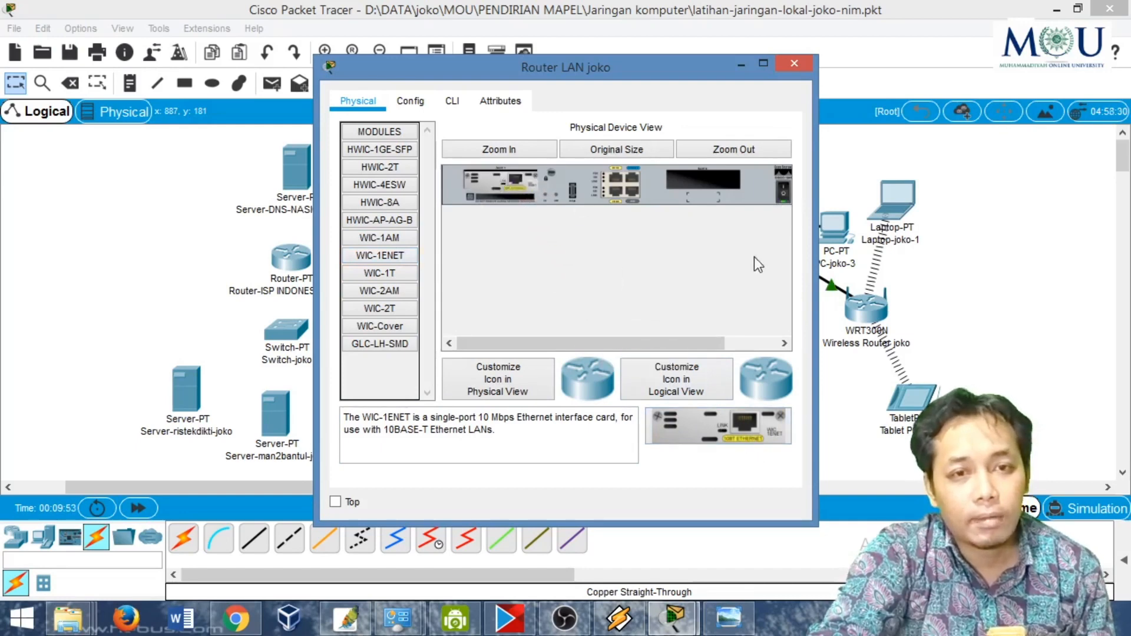
- Check the LAN router's configuration for the Ethernet0/1/0 interface and its settings, and close the router's window
left_click(412, 101)
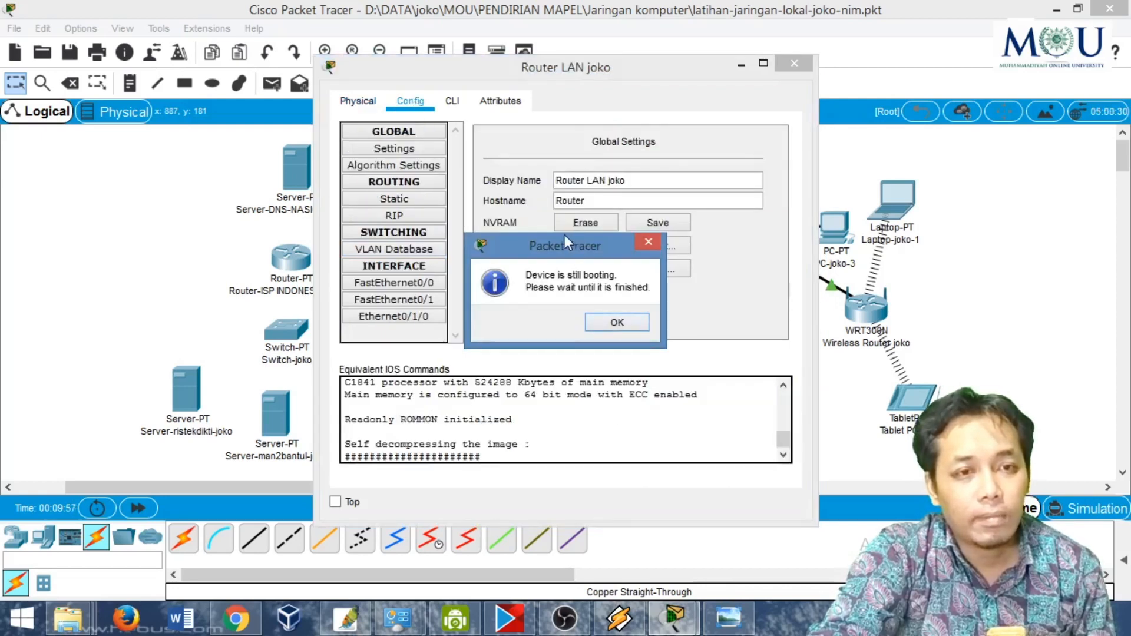
left_click_drag(565, 235, 414, 210)
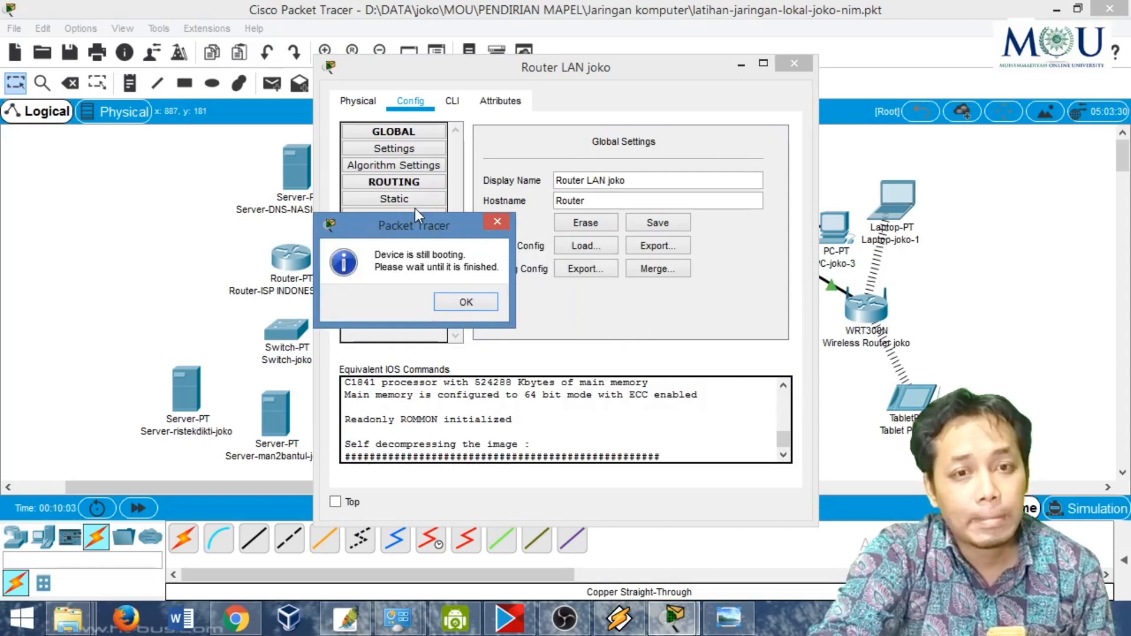
left_click(465, 303)
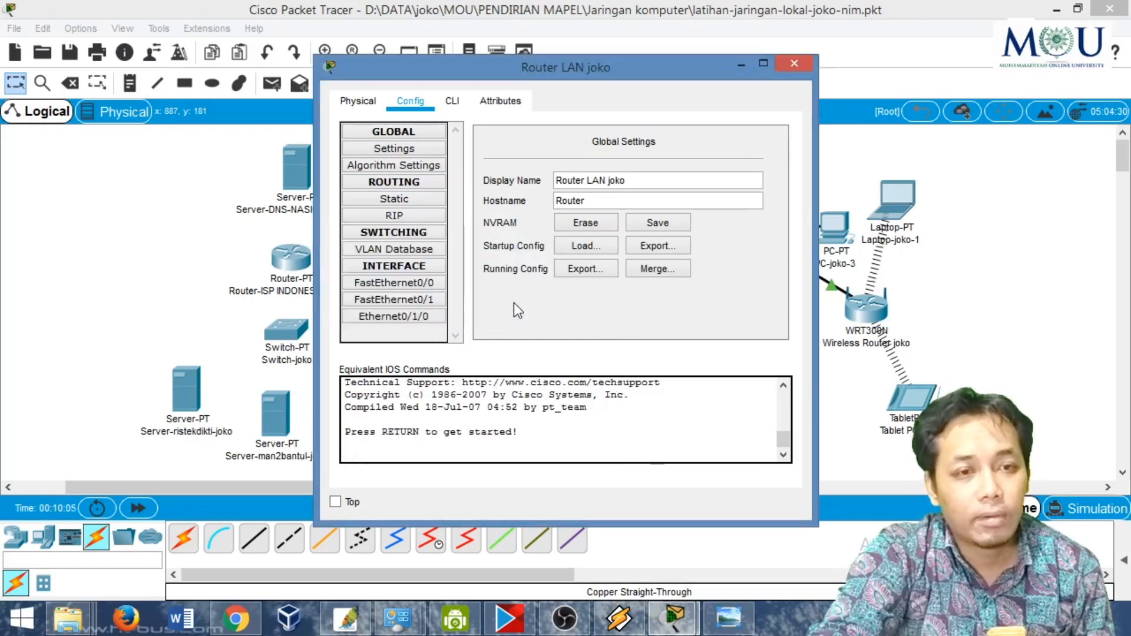
left_click(417, 298)
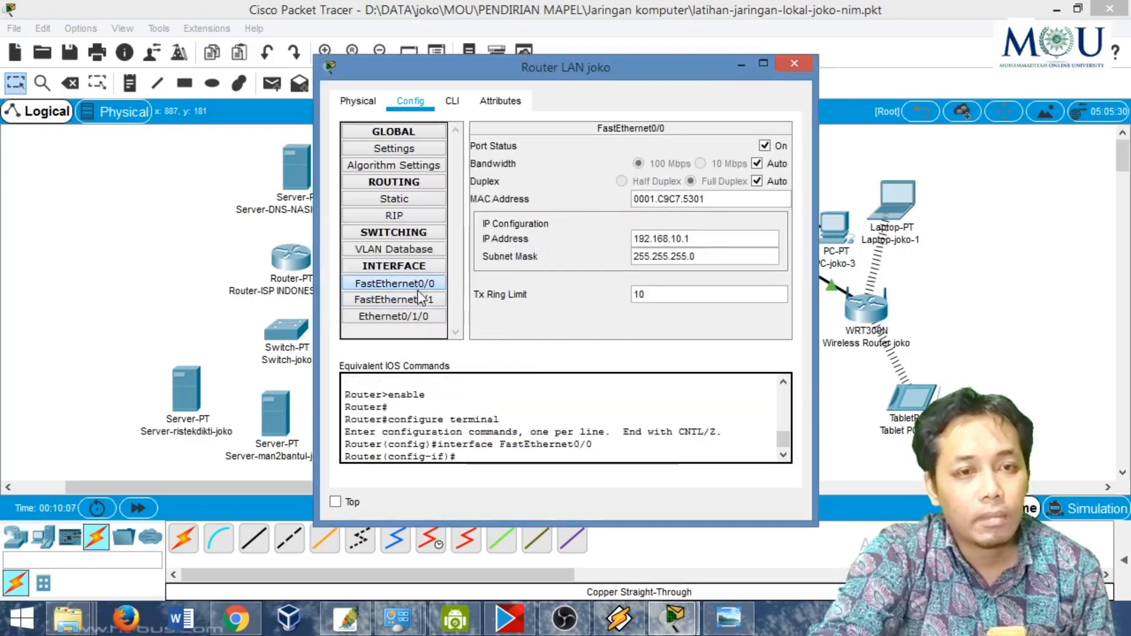
left_click(419, 315)
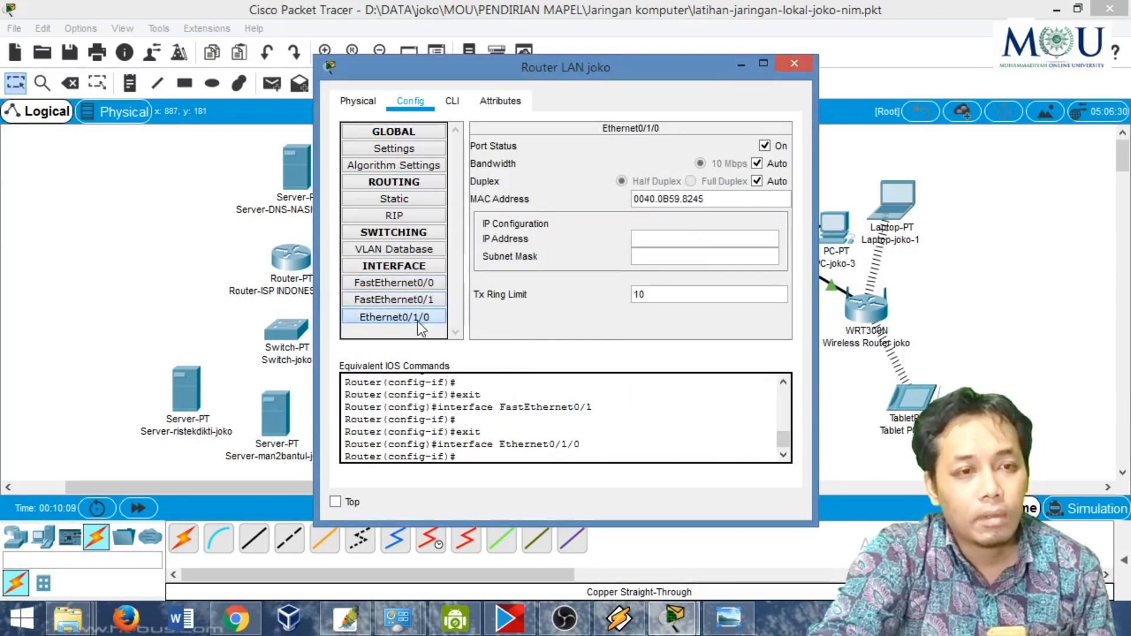
left_click(794, 63)
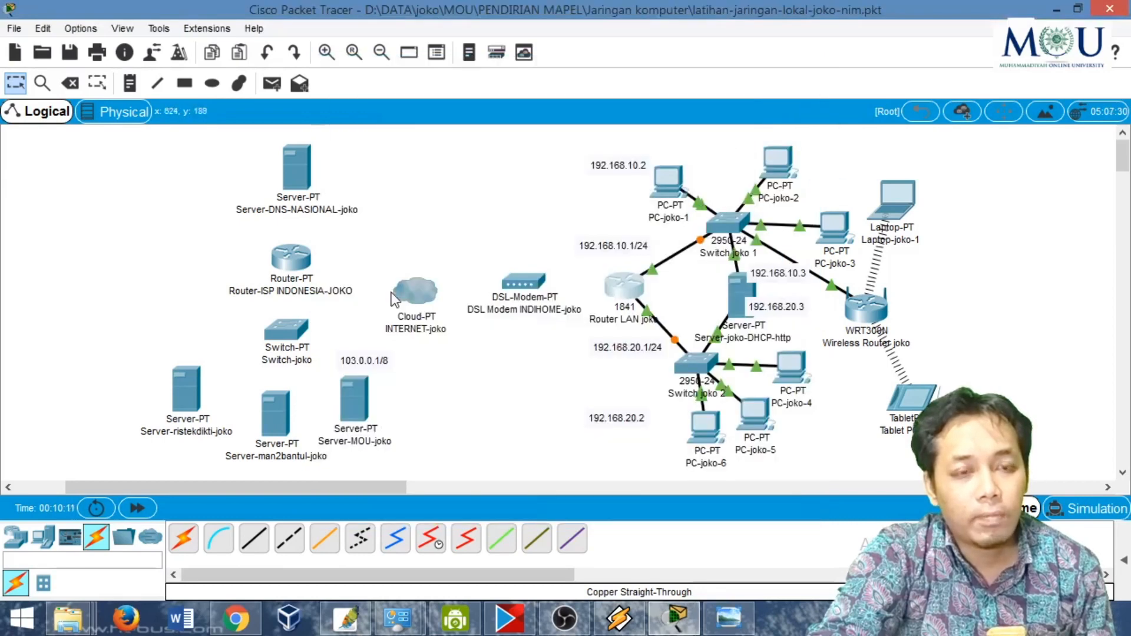
- Connect the LAN router's Ethernet0/1/0 to Port 1 of the DSL modem with a Copper Straight-Through cable
left_click(254, 538)
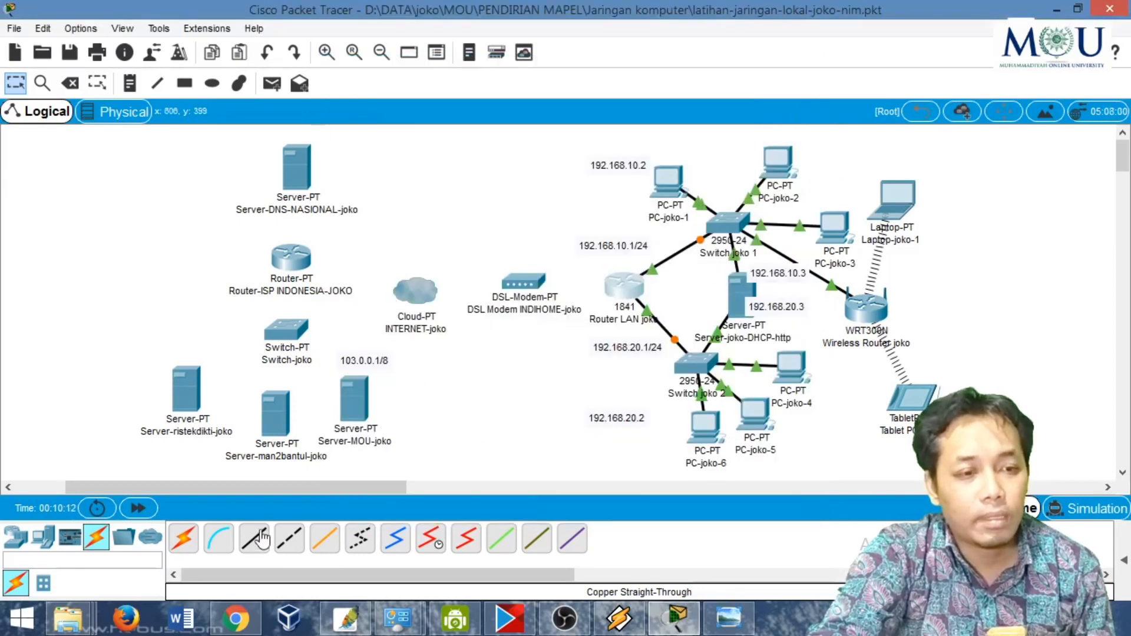
left_click(620, 285)
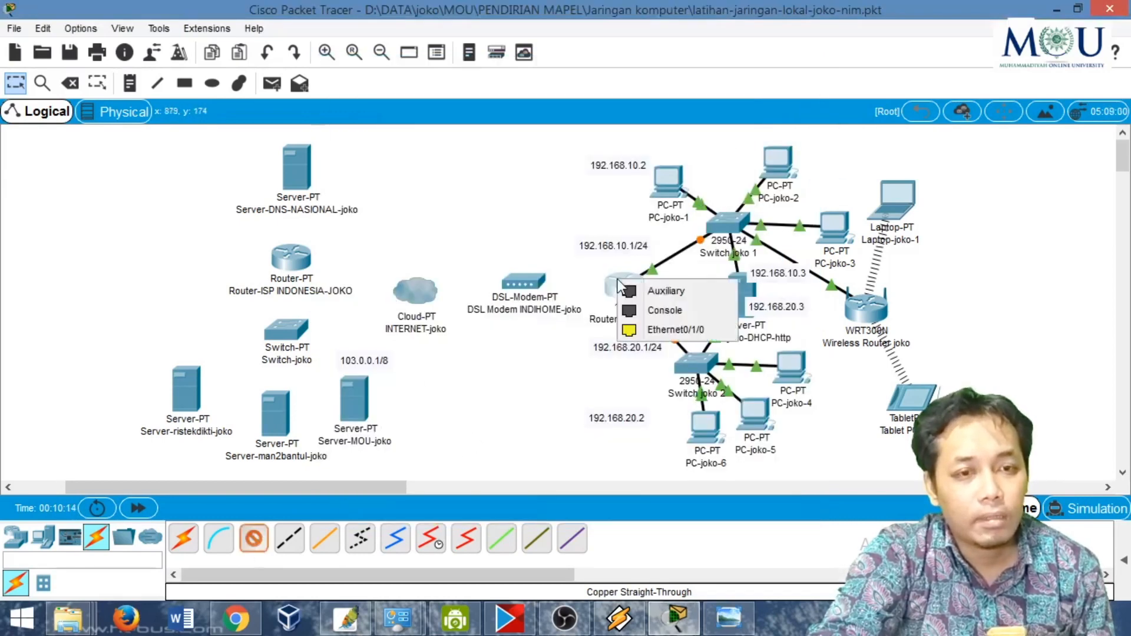
left_click(650, 329)
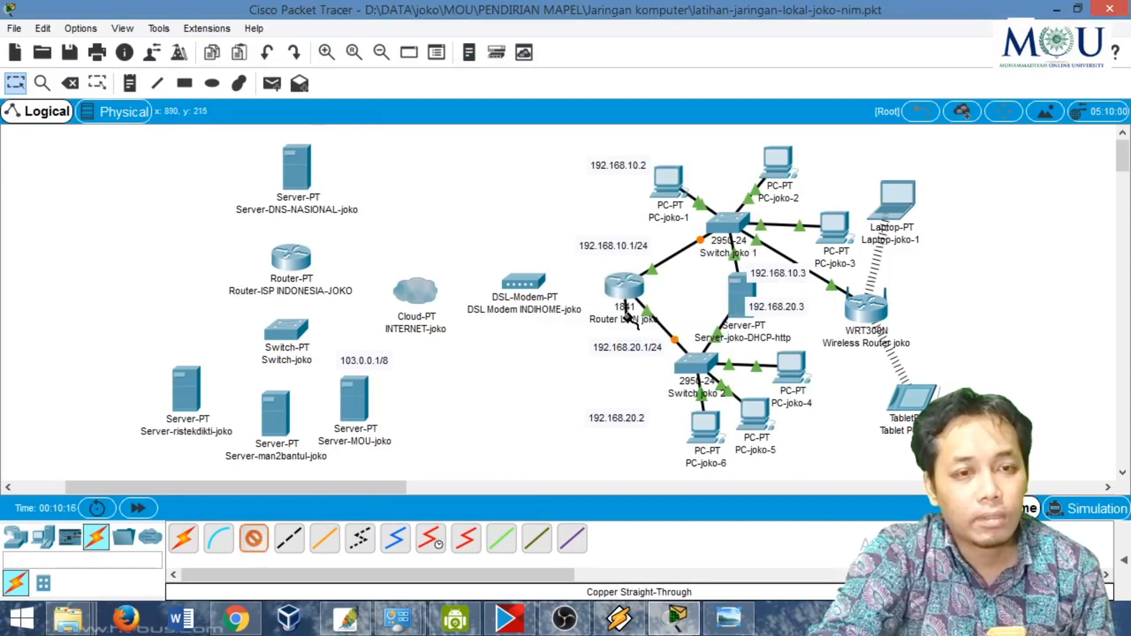
left_click(528, 285)
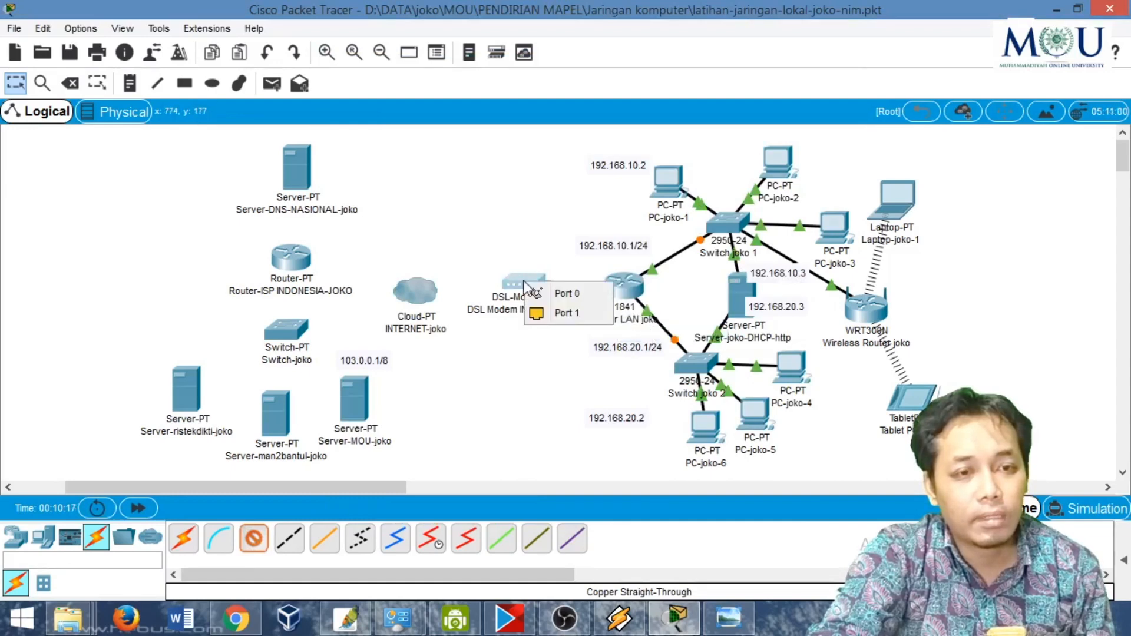
left_click(555, 314)
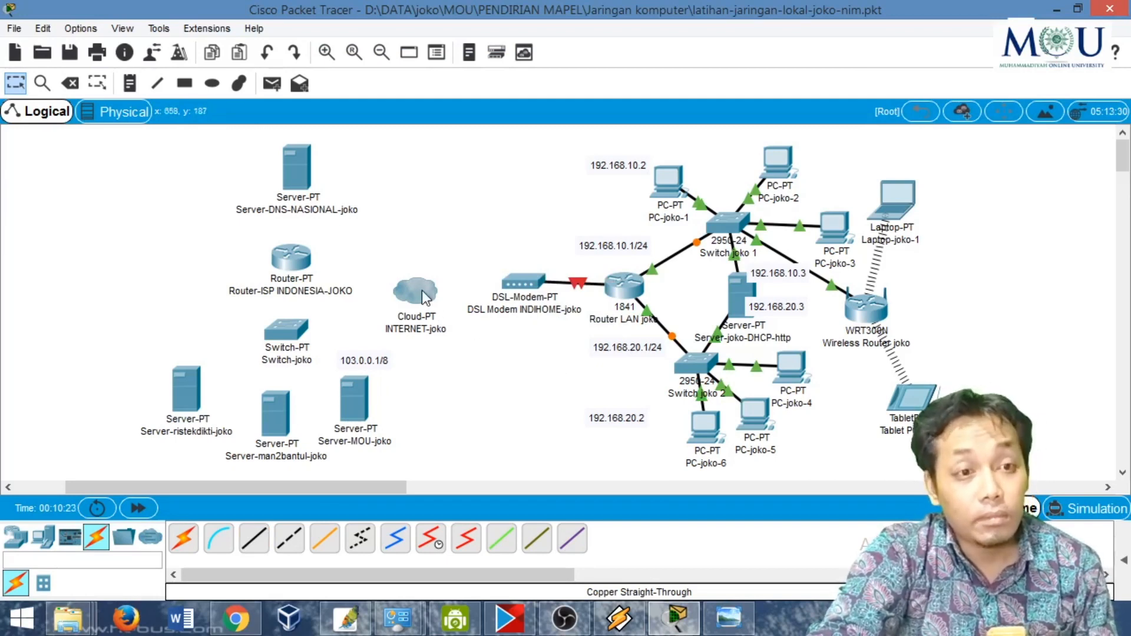
left_click(729, 617)
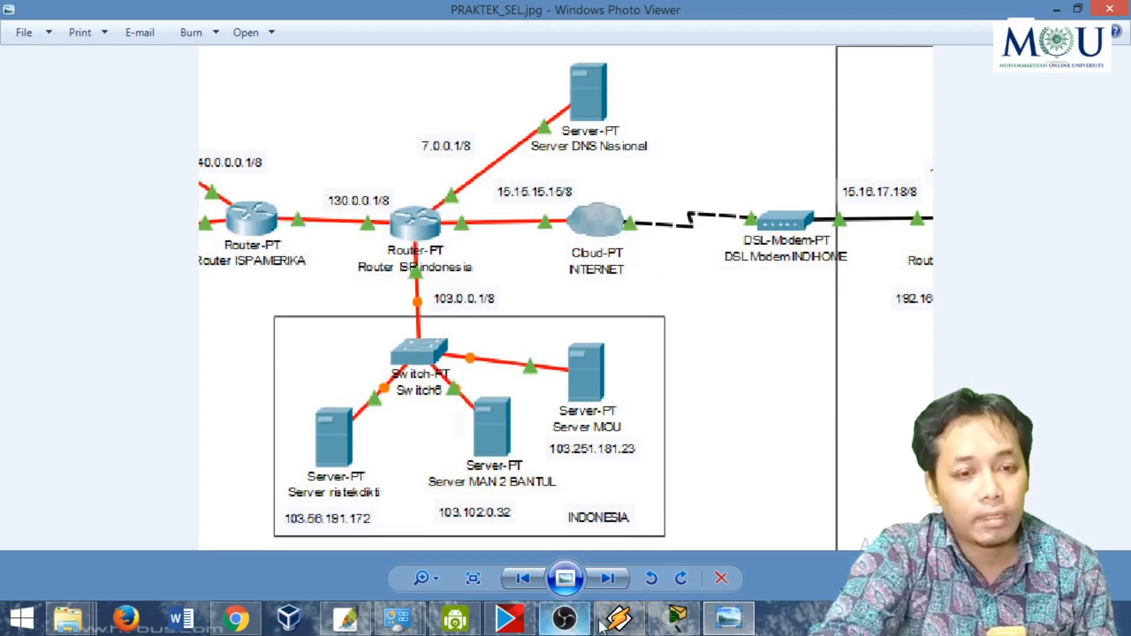
left_click(675, 619)
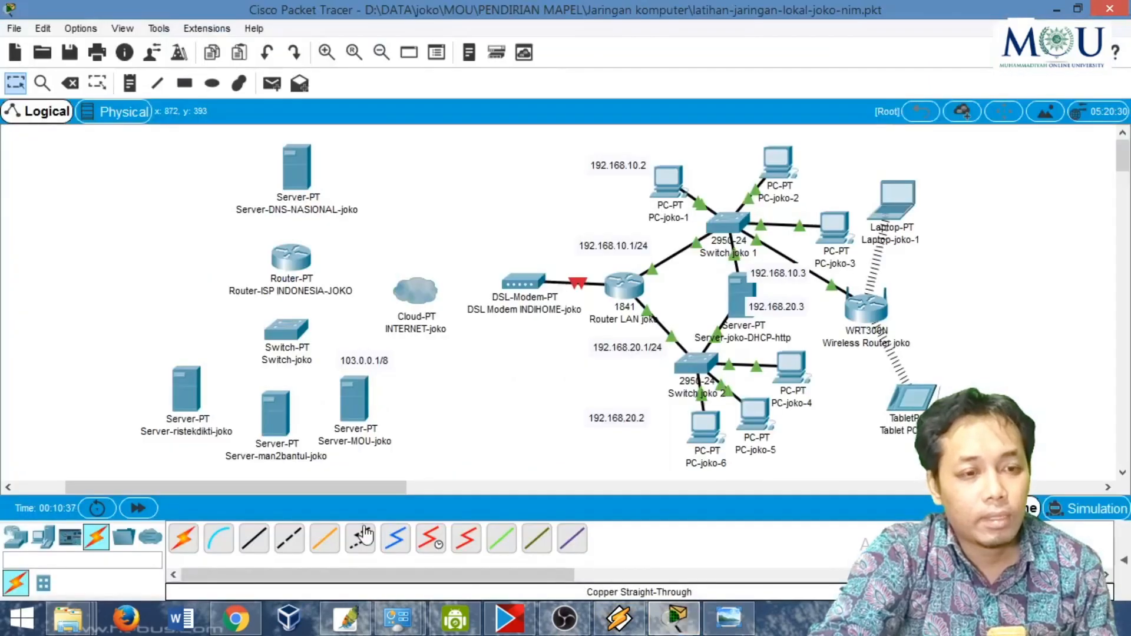
left_click(333, 543)
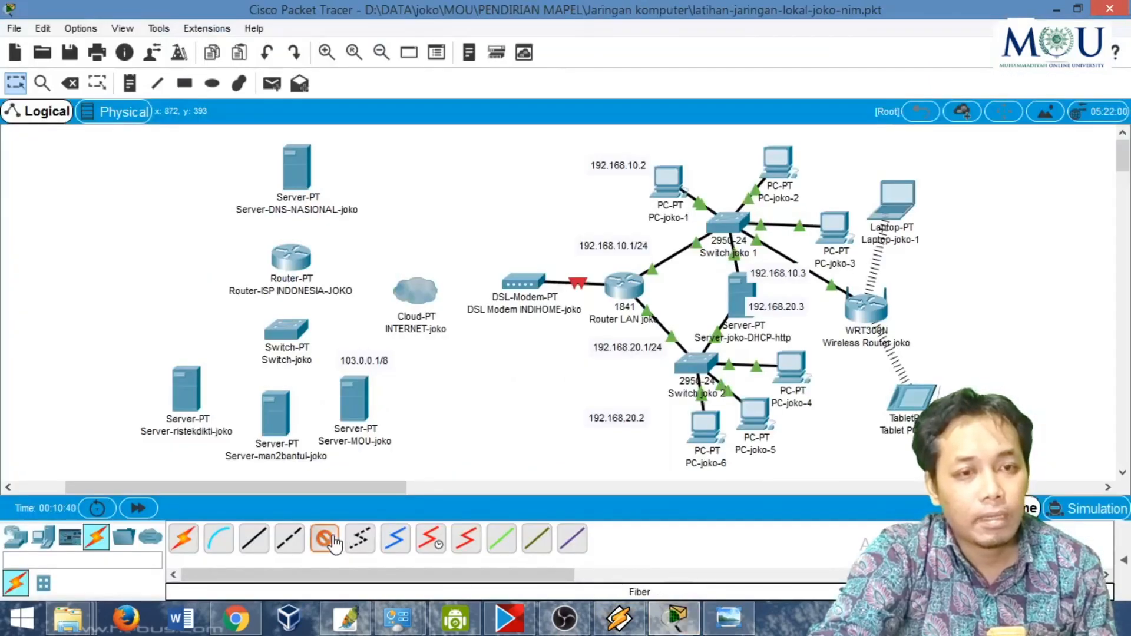
left_click(511, 284)
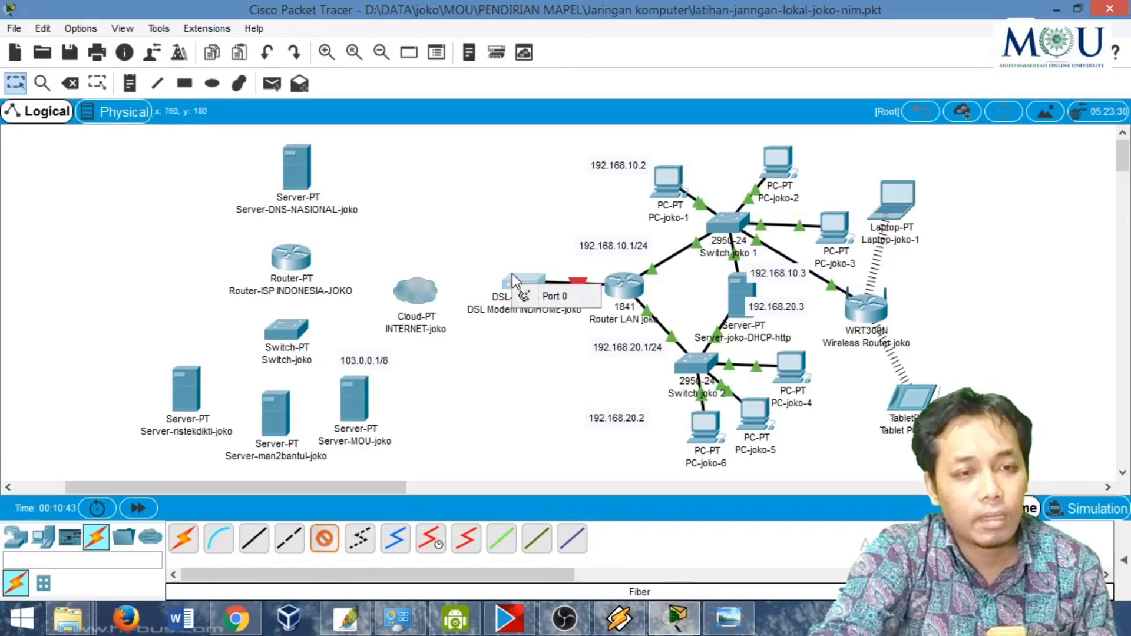
left_click(512, 273)
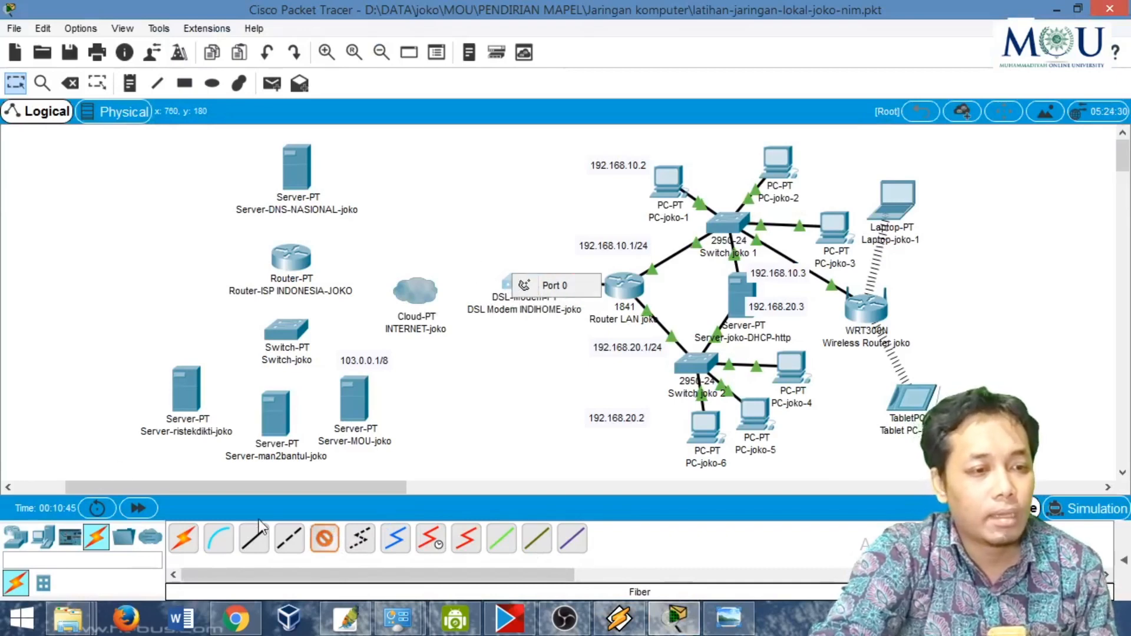
left_click(335, 540)
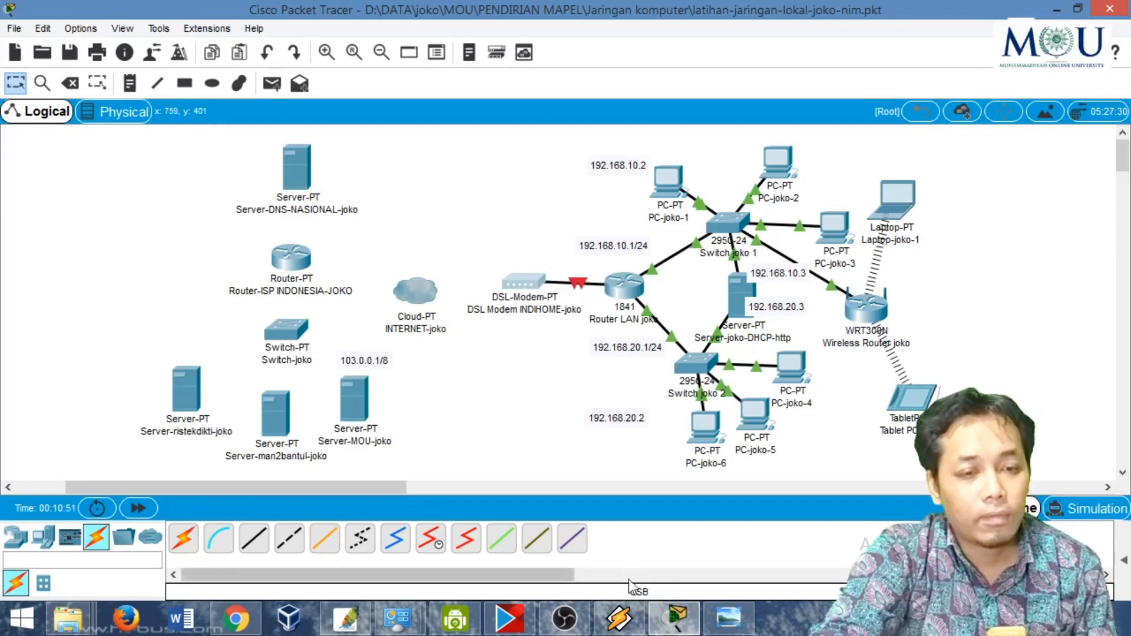
- Following the reference diagram, connect Port 0 of the DSL modem to Modem5 of the INTERNET cloud with a Phone cable
left_click(719, 620)
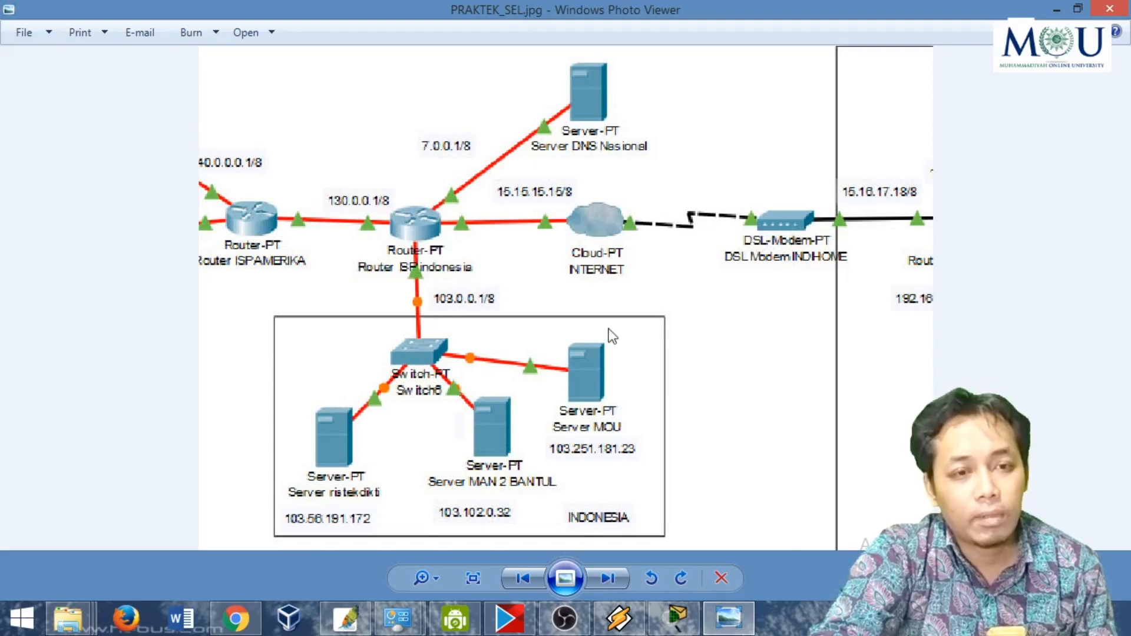
left_click(677, 626)
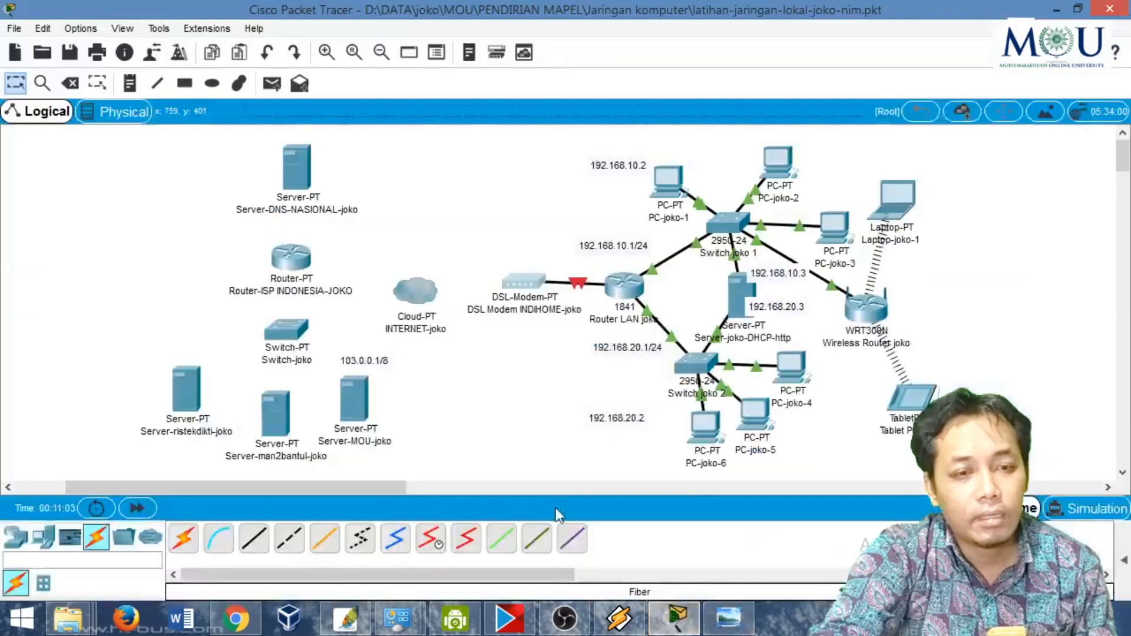
left_click(361, 539)
left_click(510, 284)
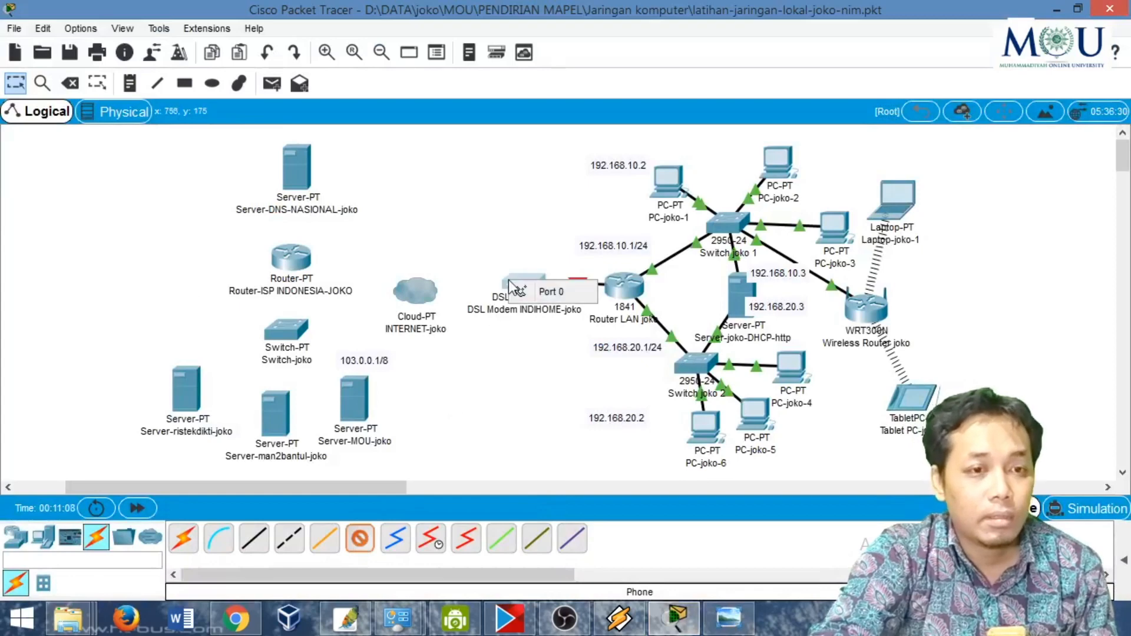
left_click(525, 289)
left_click(415, 287)
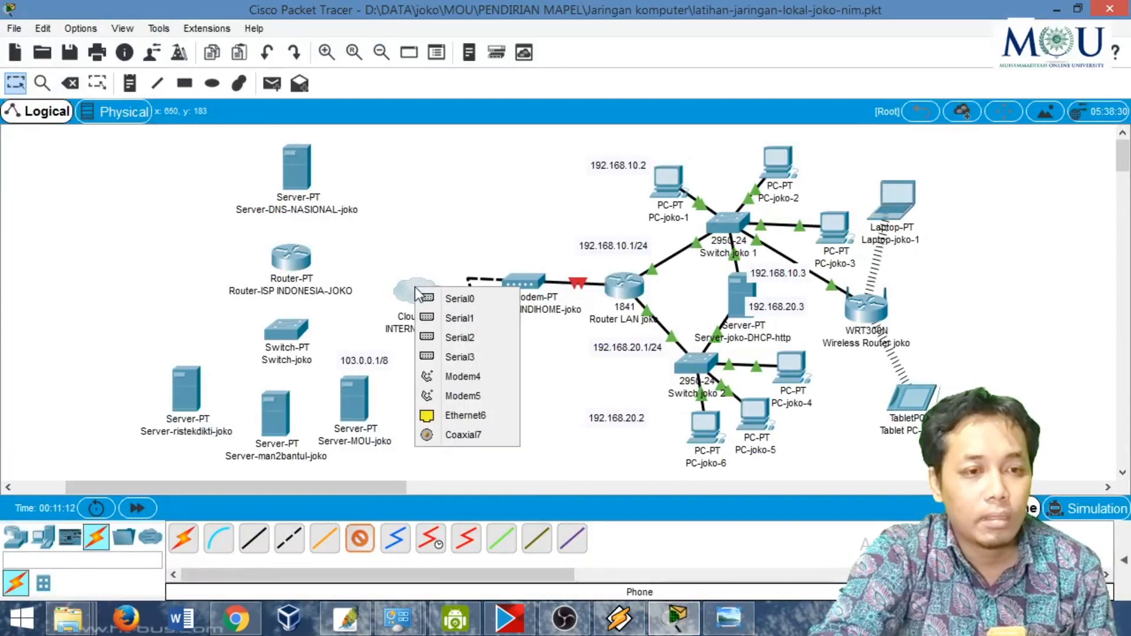
left_click(460, 377)
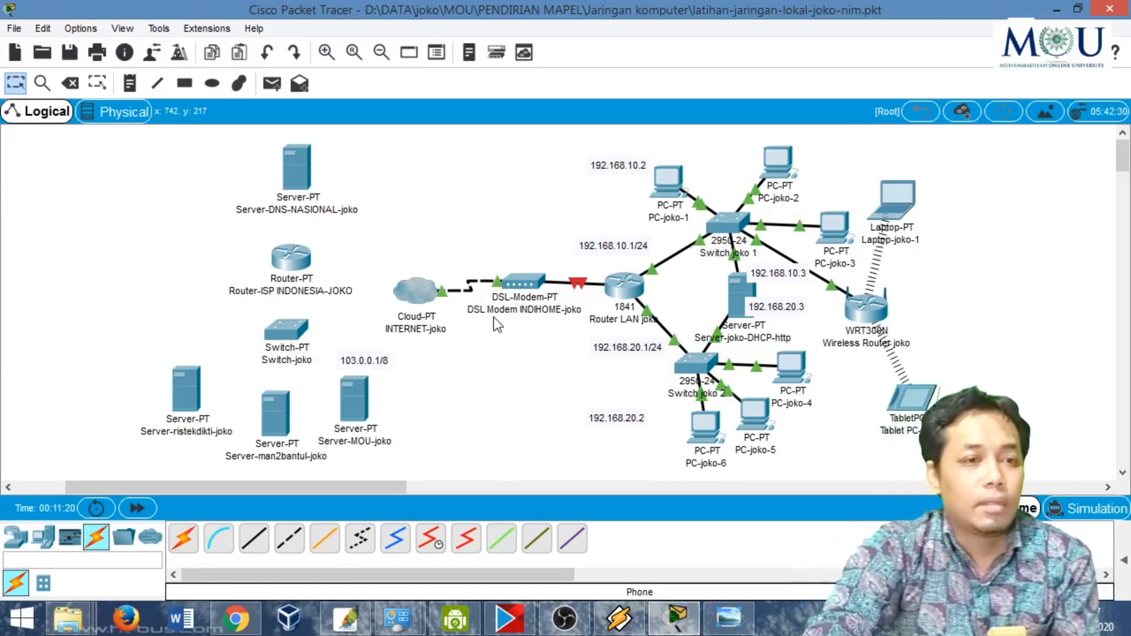
- Inspect the INTERNET cloud's port status and installed modules, and close its window
mouse_move(420, 290)
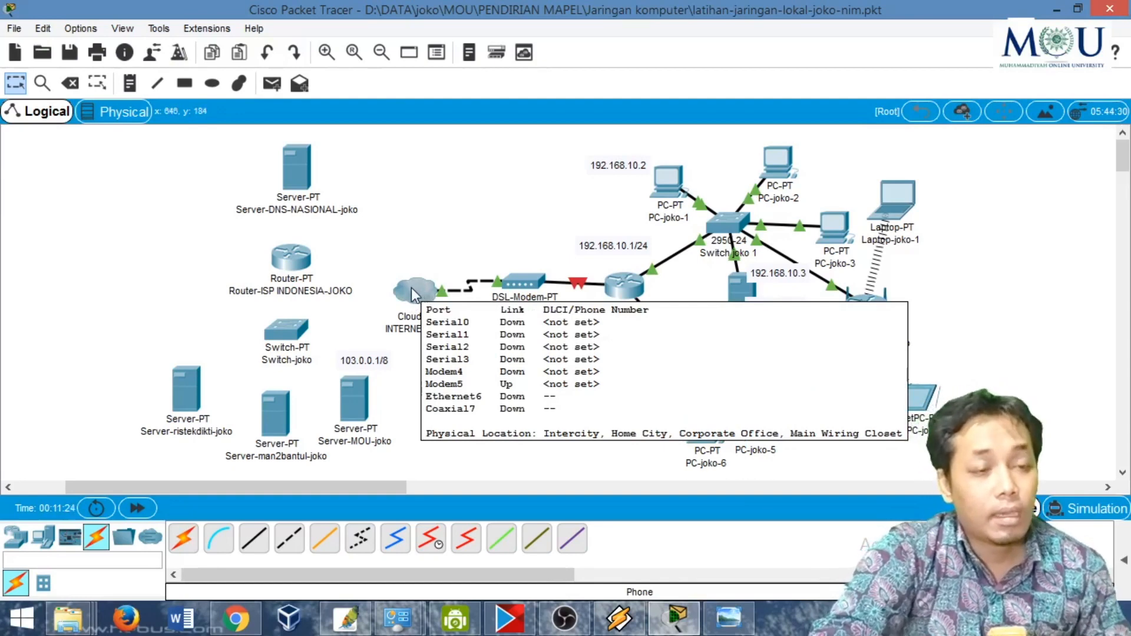
left_click(412, 286)
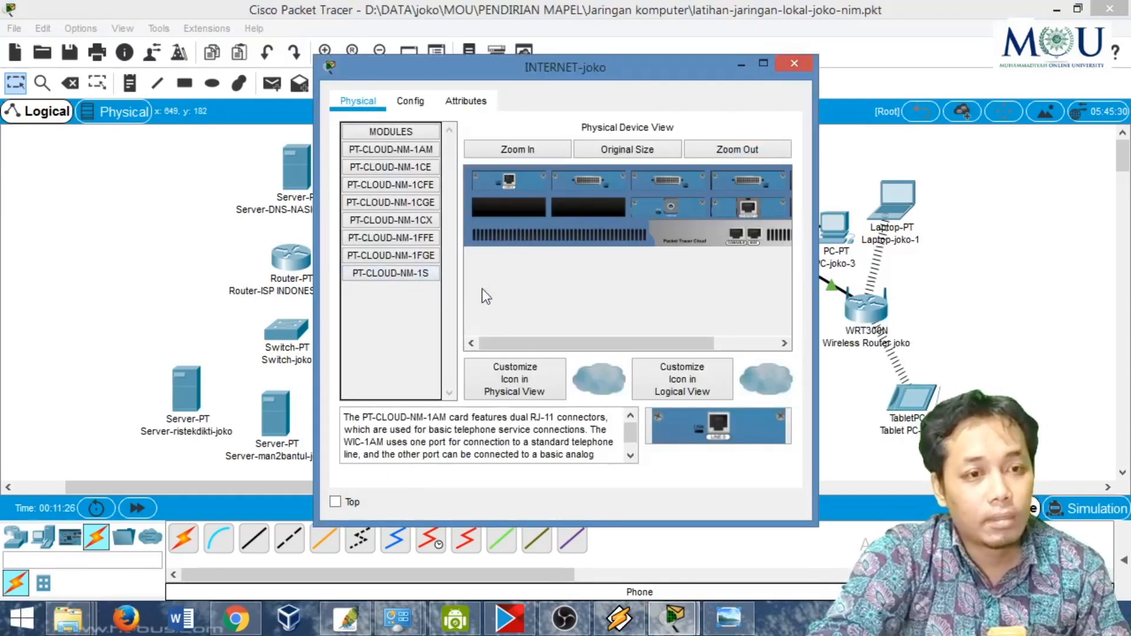
left_click(794, 63)
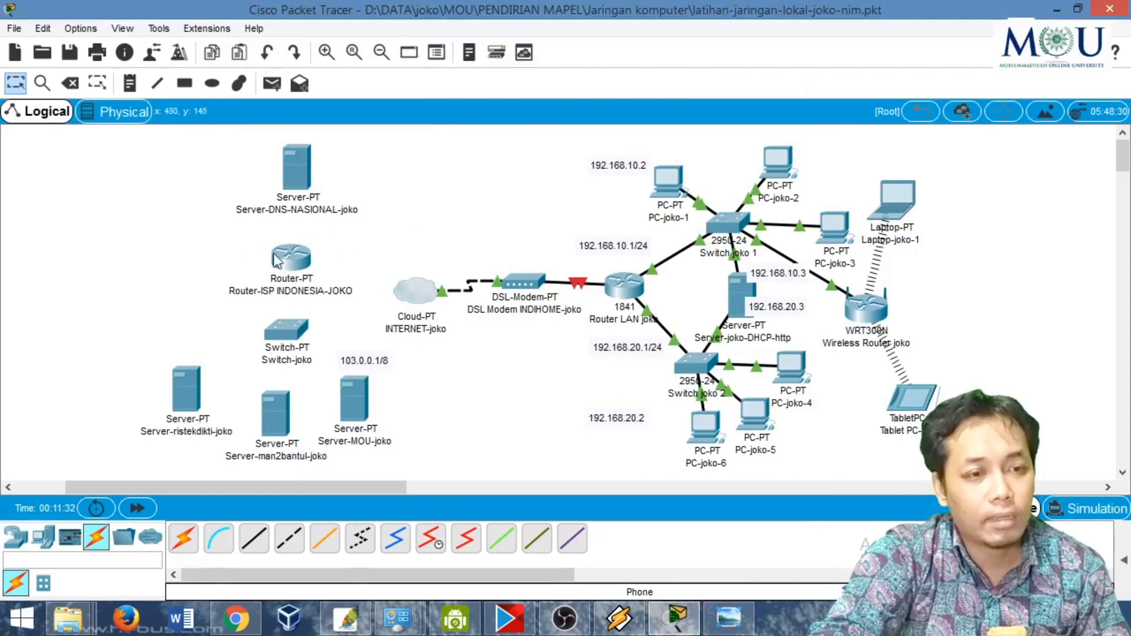
left_click(325, 537)
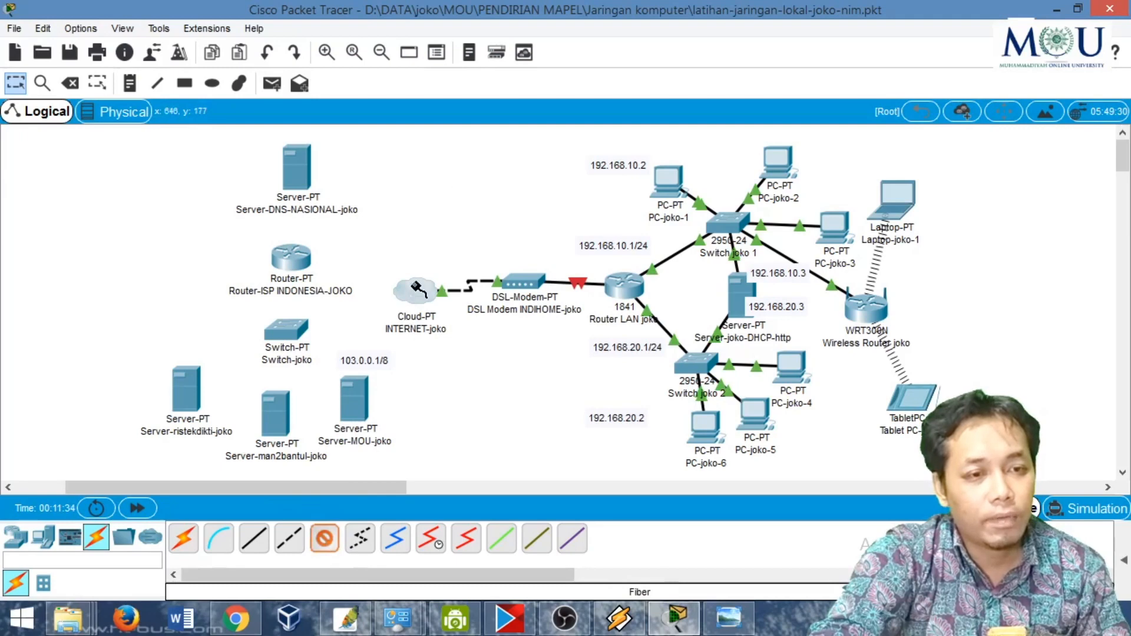
left_click(413, 288)
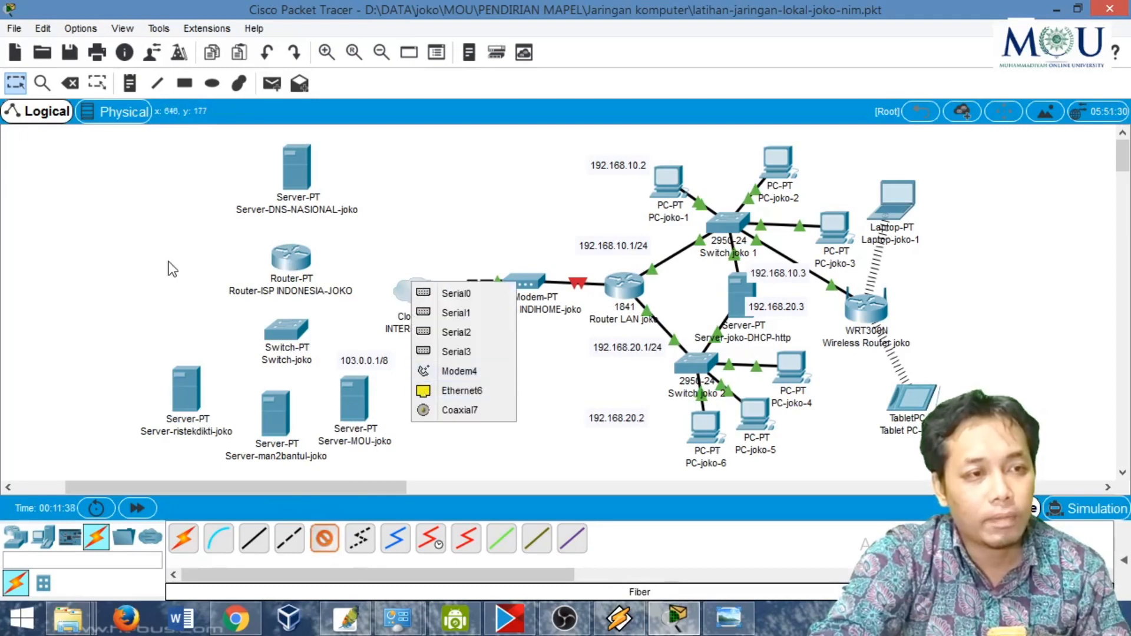
left_click(320, 539)
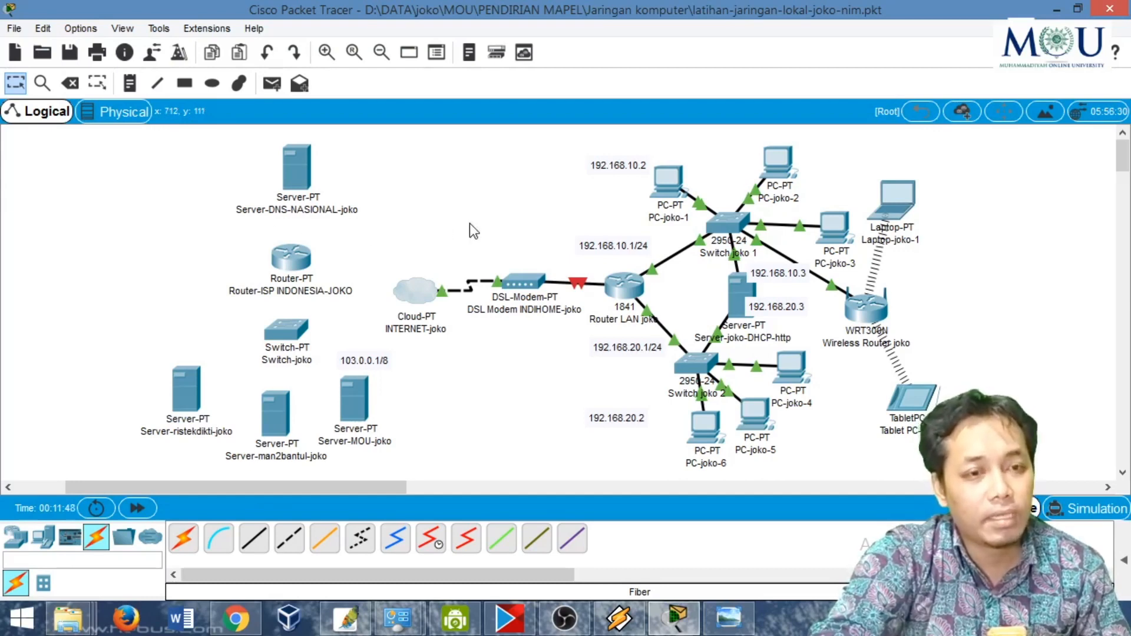
- Examine the DSL modem's physical ports in an enlarged view and close its window
left_click(522, 280)
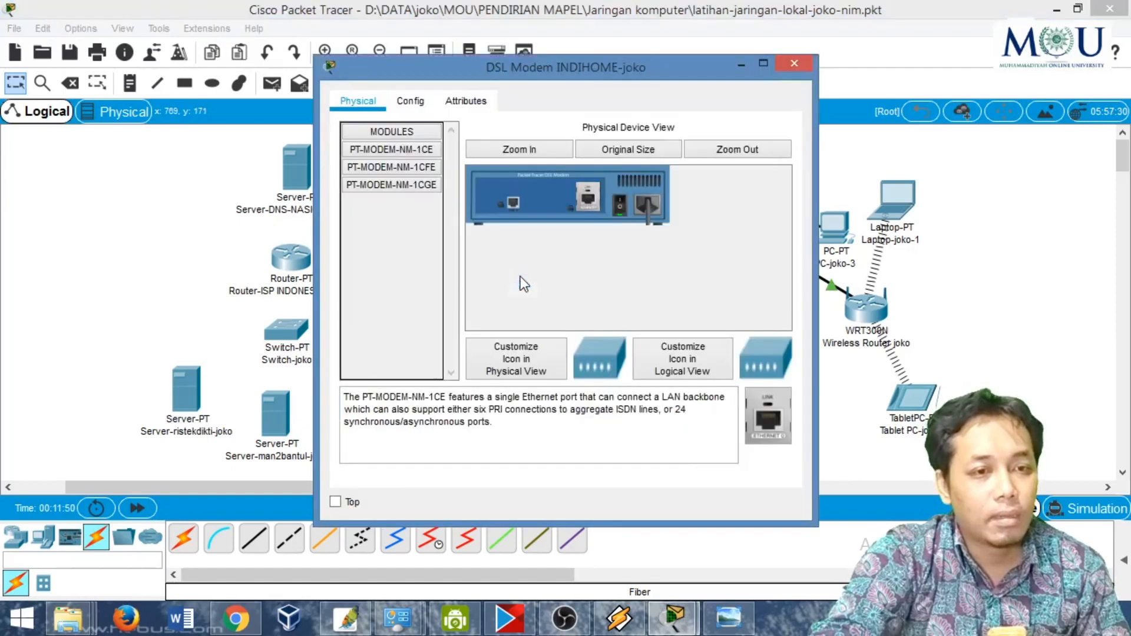
left_click(554, 155)
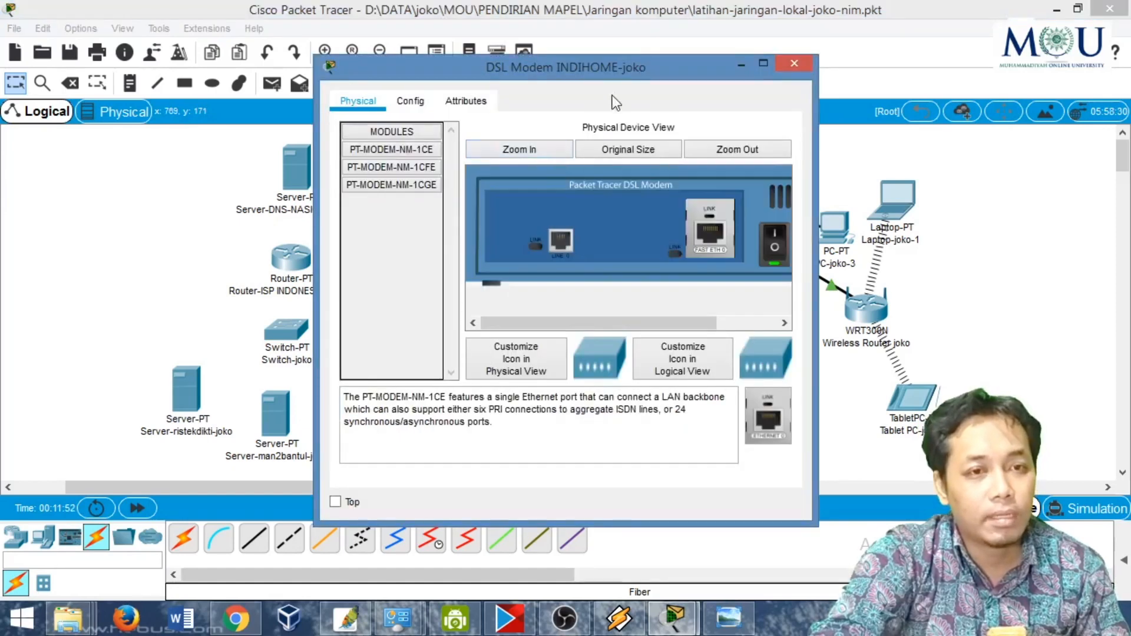
double_click(616, 80)
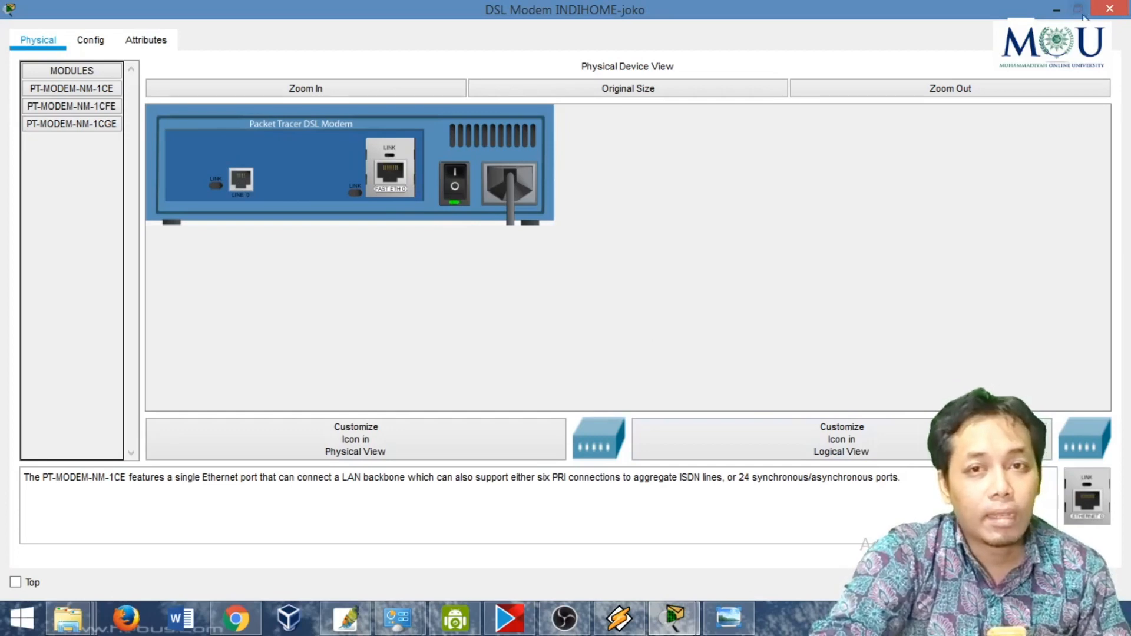
left_click(1110, 10)
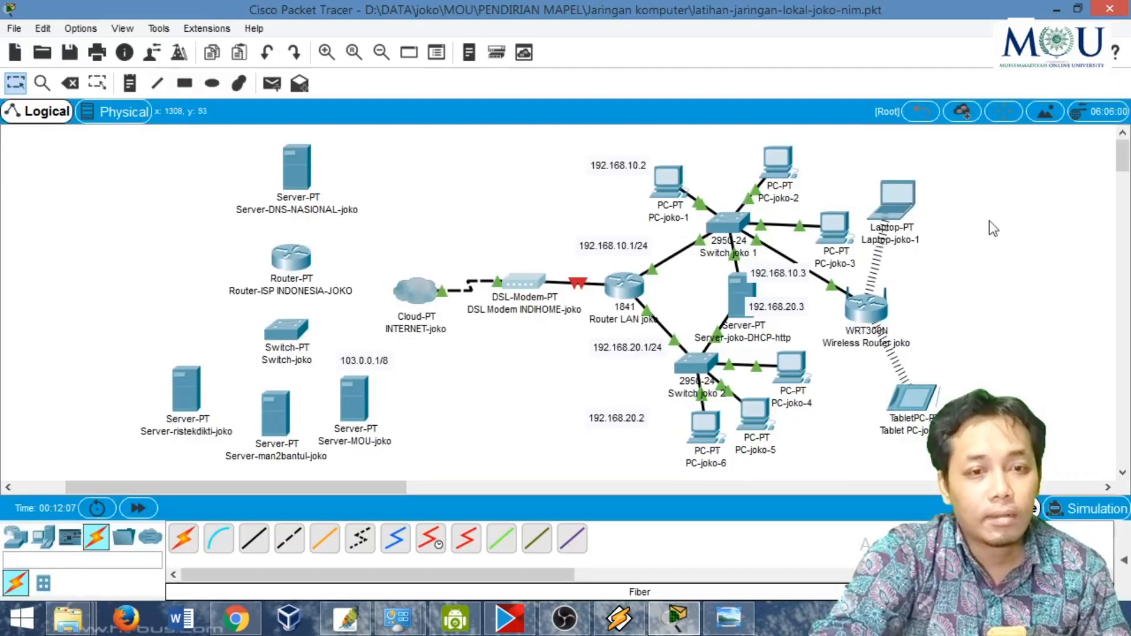
- Power off the INTERNET cloud and remove the phone line module and the adjacent serial module from its two upper-left slots
left_click(419, 296)
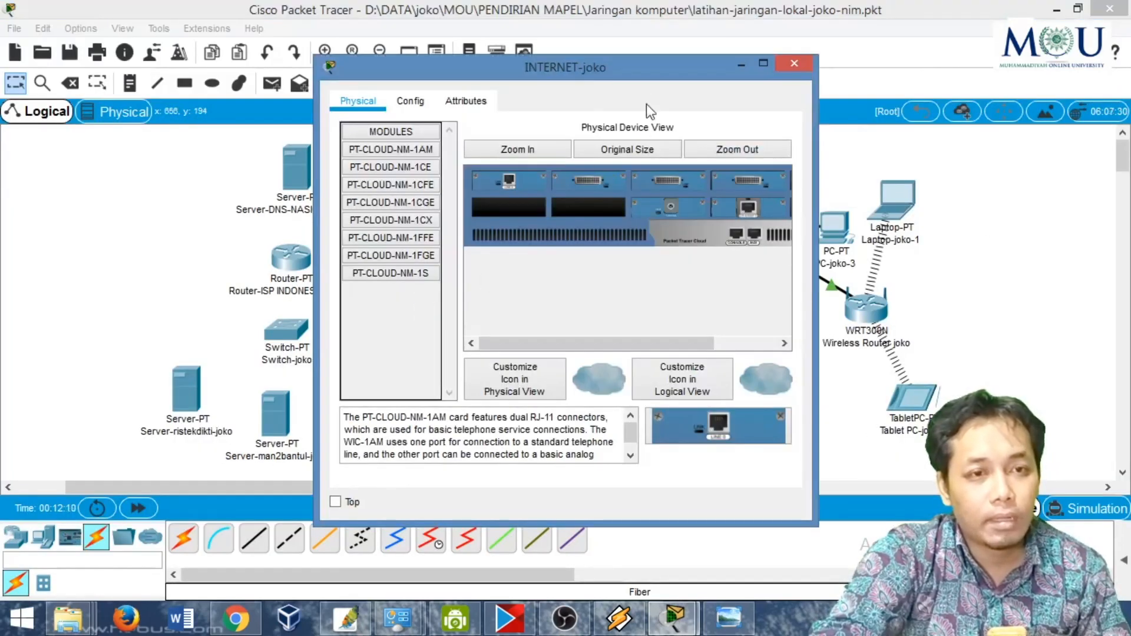
double_click(642, 72)
left_click(332, 91)
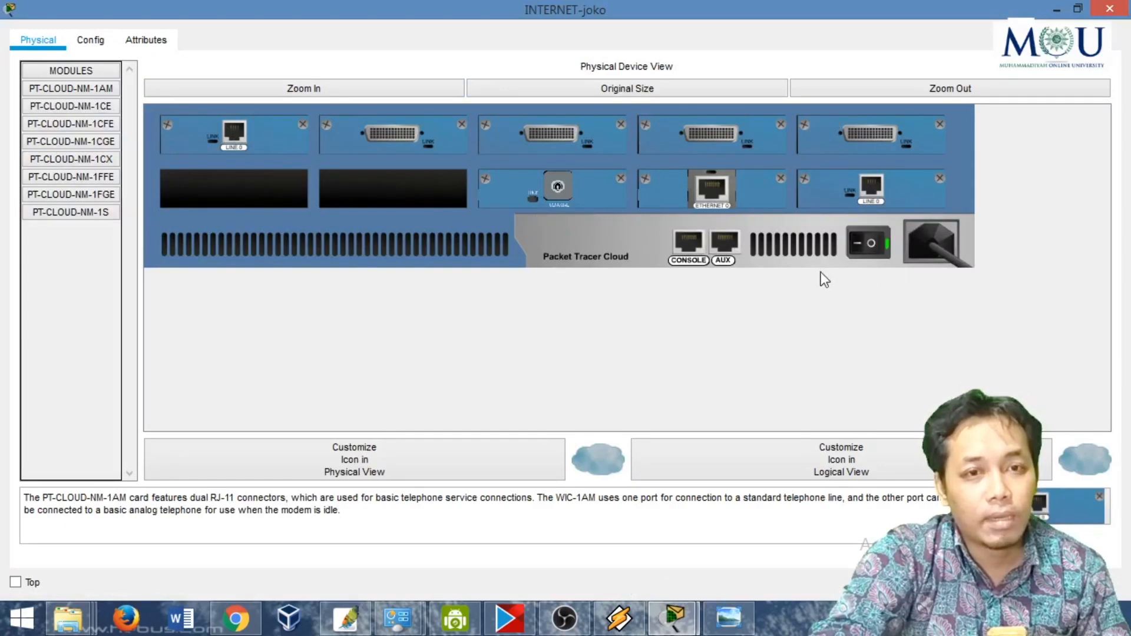
left_click(872, 245)
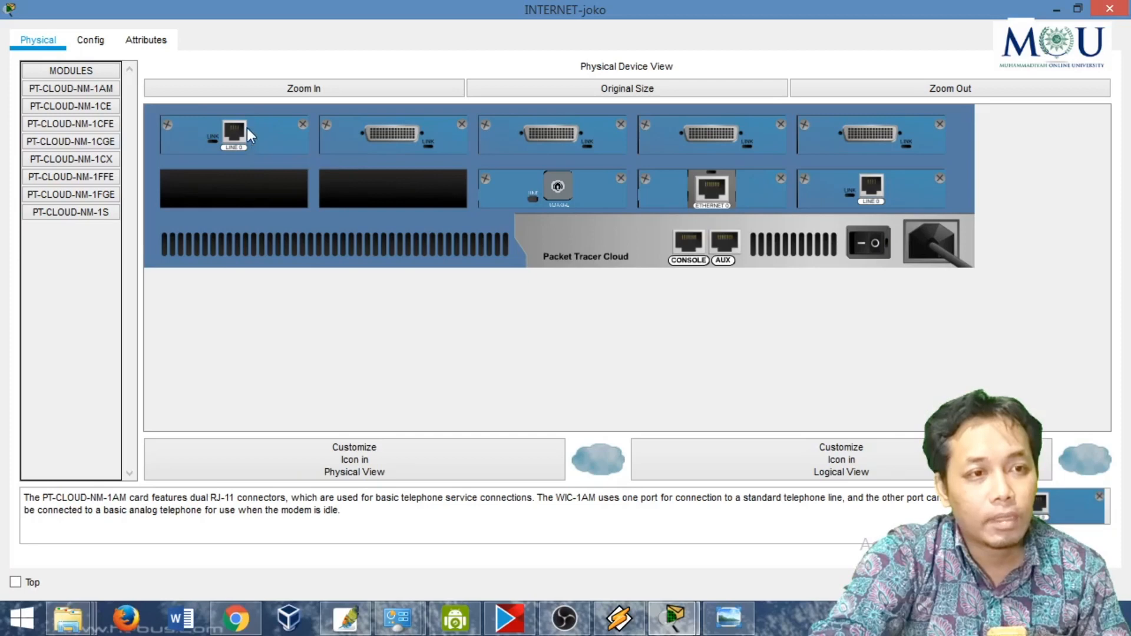
left_click_drag(247, 129, 324, 172)
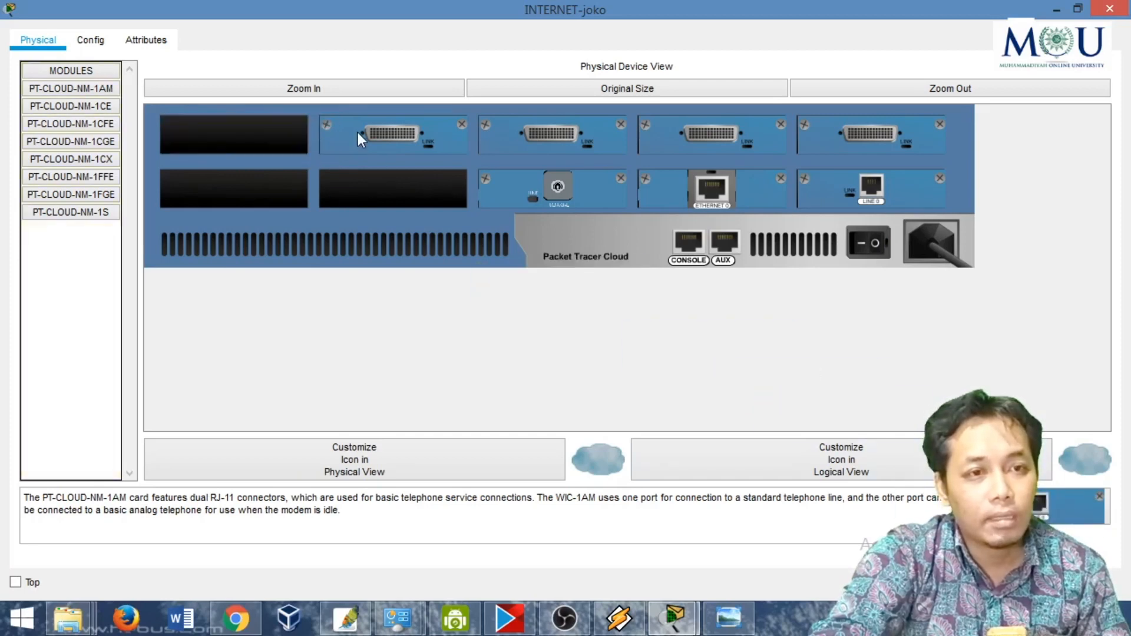
mouse_move(359, 133)
left_mouse_down()
mouse_move(379, 143)
mouse_move(370, 139)
left_mouse_up()
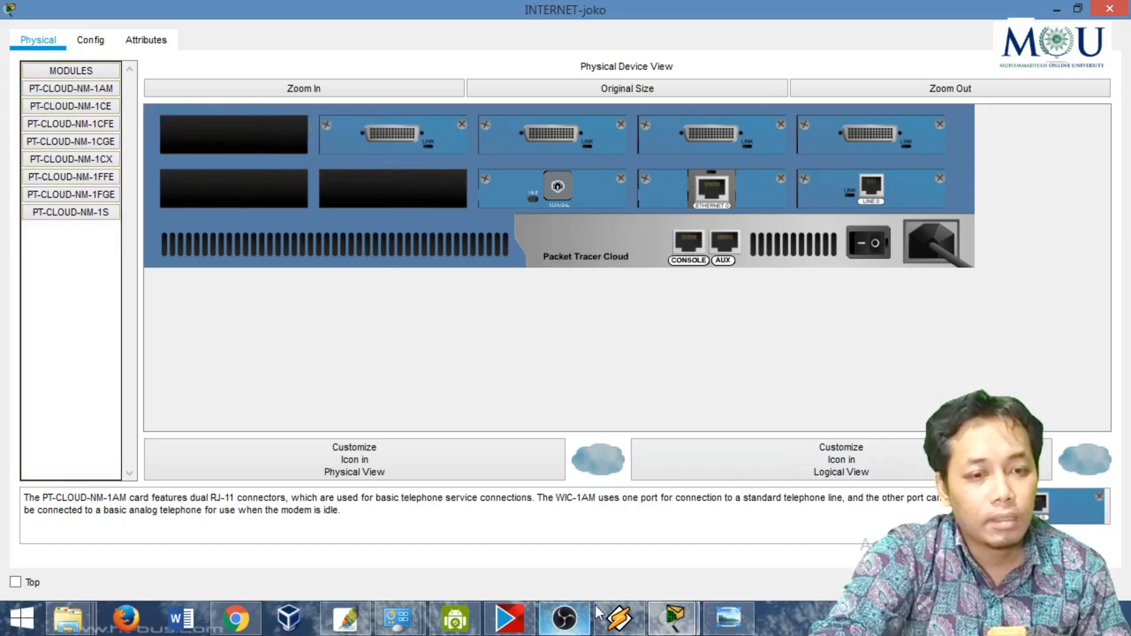
left_click(728, 618)
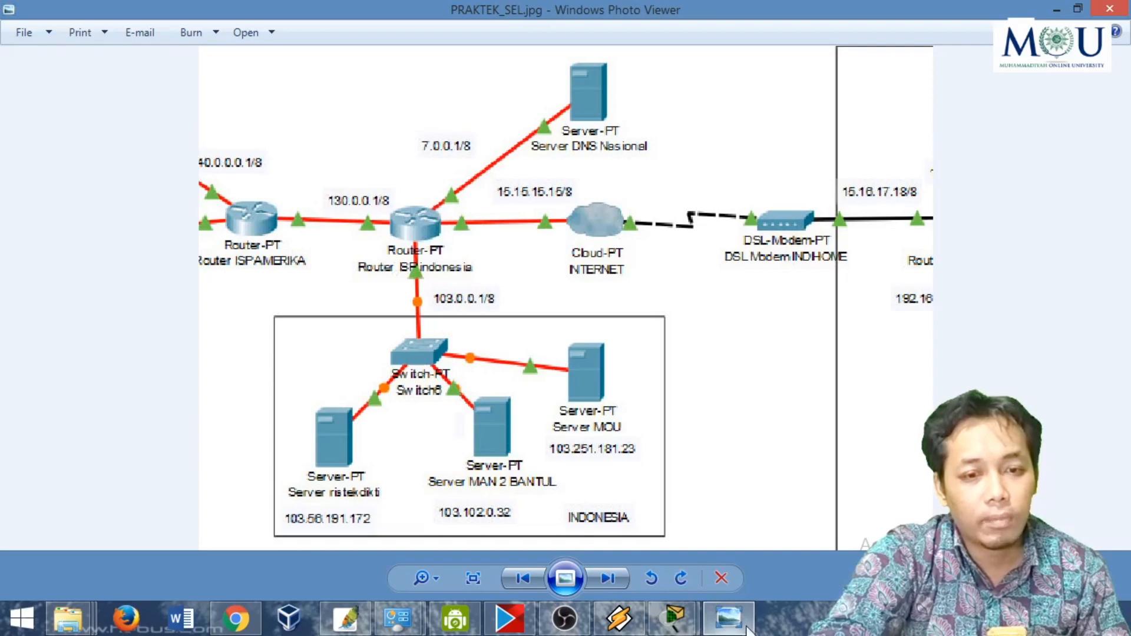
left_click(728, 617)
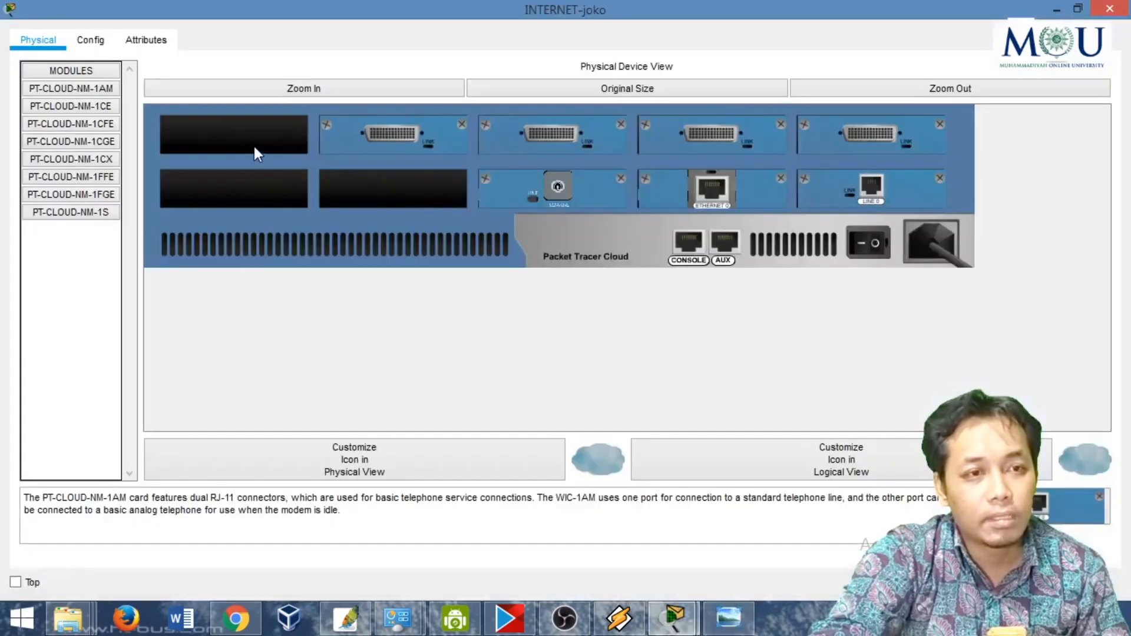
left_click_drag(384, 132, 987, 511)
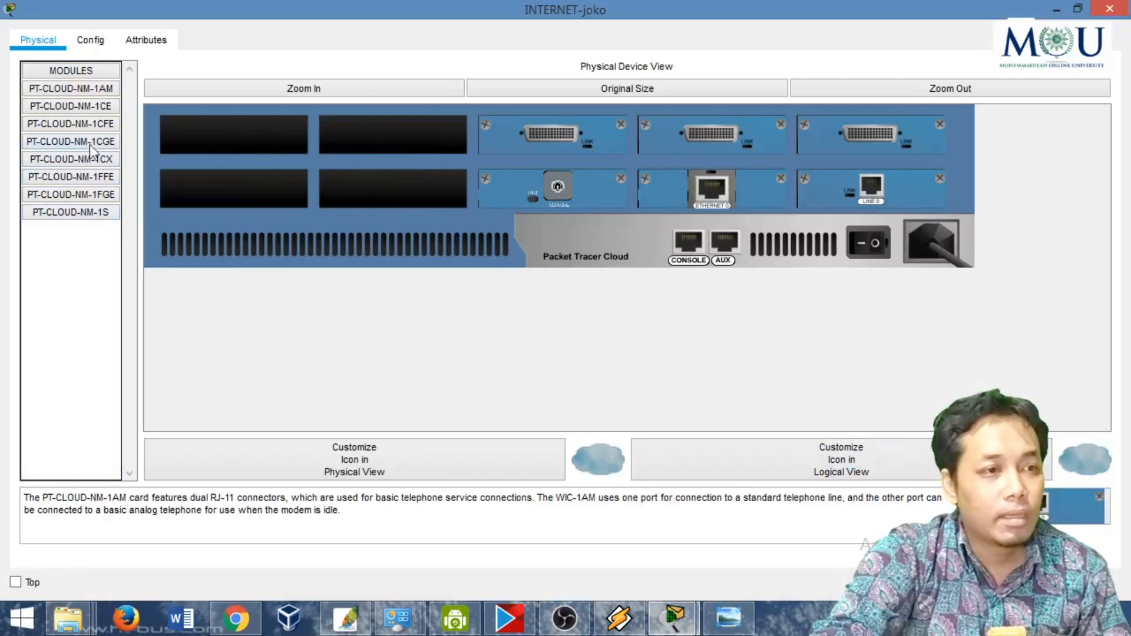
- Install PT-CLOUD-NM-1FGE optical modules in the cloud's four empty slots and switch the cloud back on
left_click(91, 193)
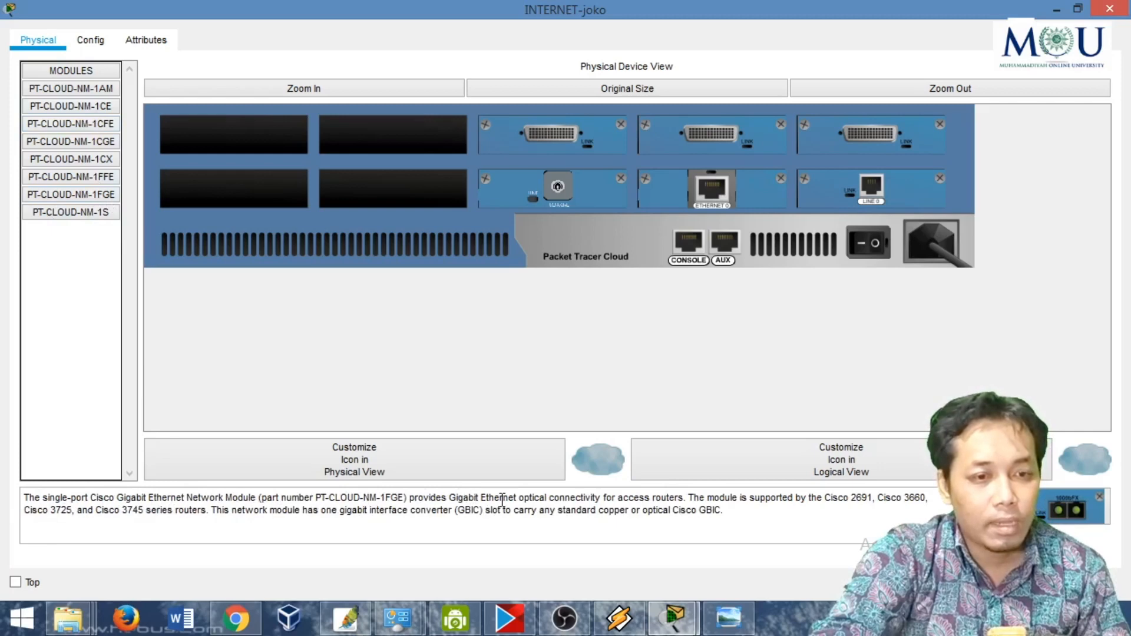
left_click_drag(502, 499, 618, 498)
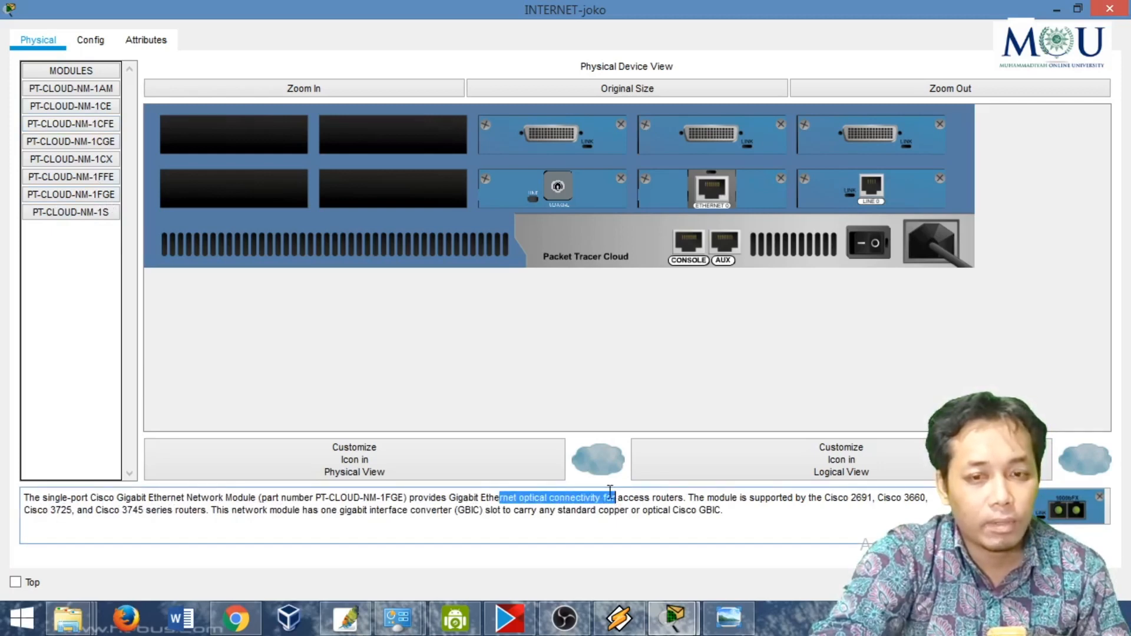
left_click_drag(1054, 514, 230, 134)
left_click_drag(1042, 489, 397, 127)
left_click_drag(1054, 509, 417, 183)
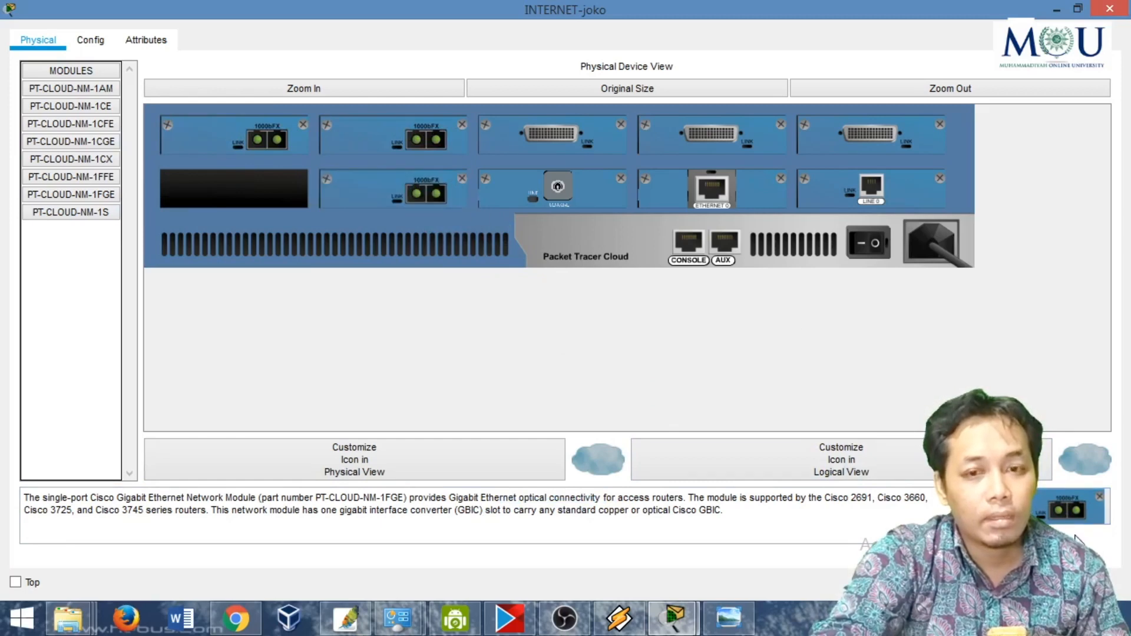
left_click_drag(1061, 510, 201, 194)
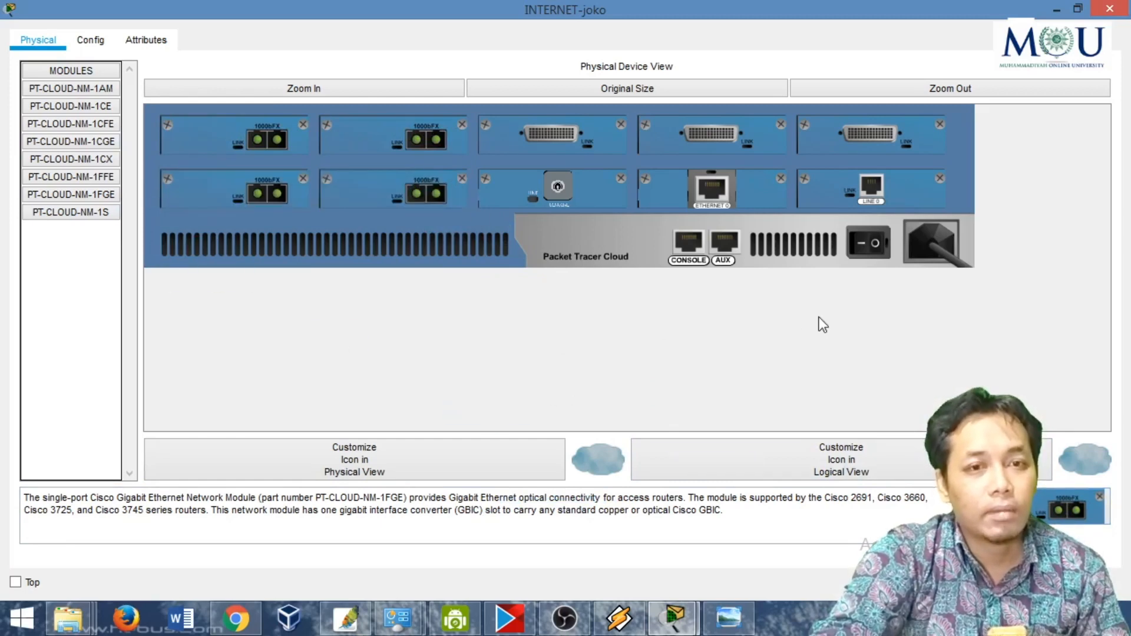
left_click(874, 242)
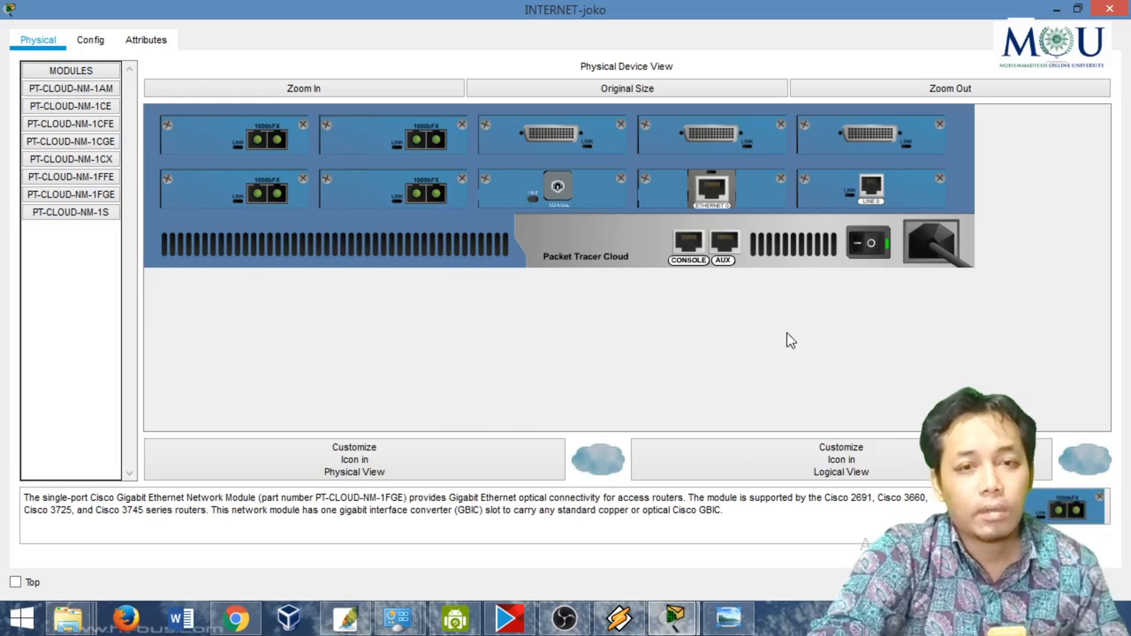
- Check the INTERNET cloud's interface list and close its window
left_click(92, 40)
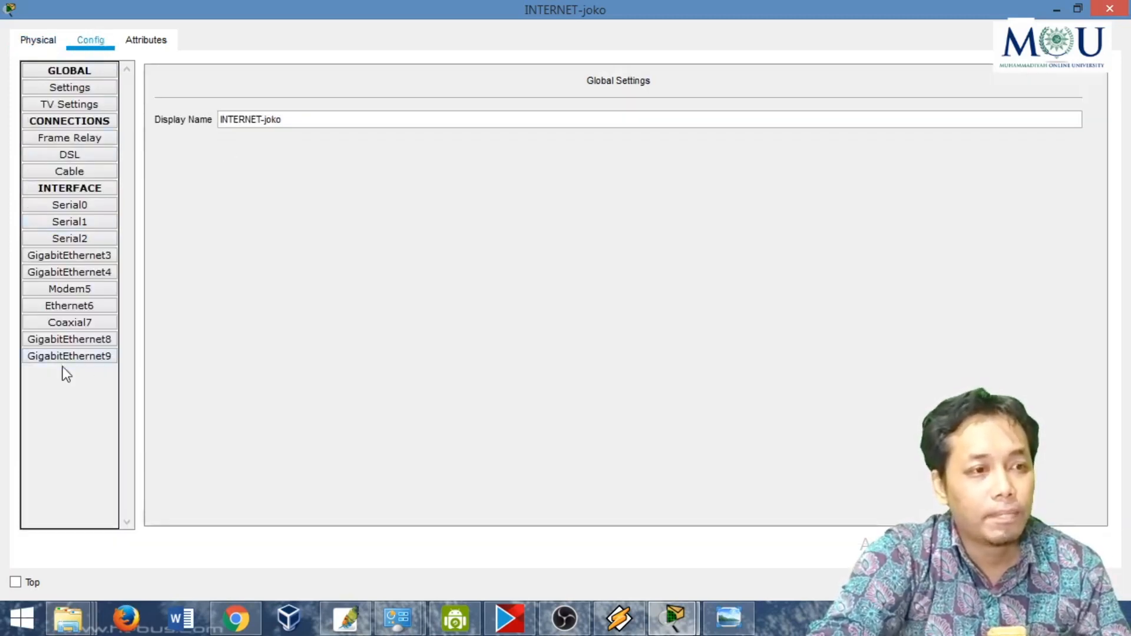
left_click(1111, 9)
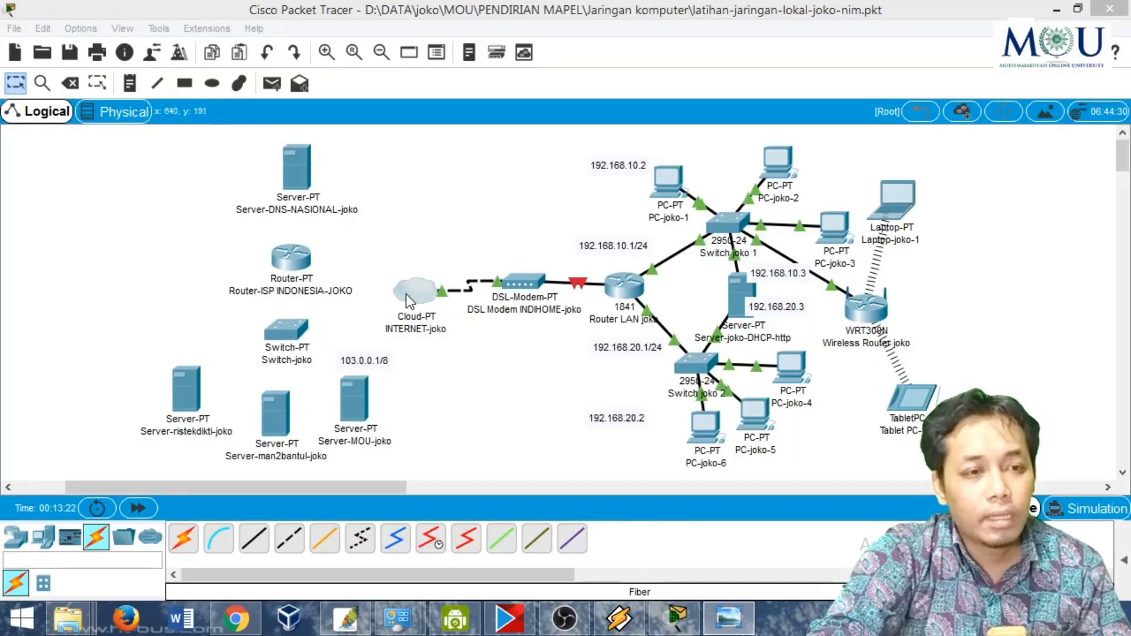
left_click_drag(405, 295, 412, 287)
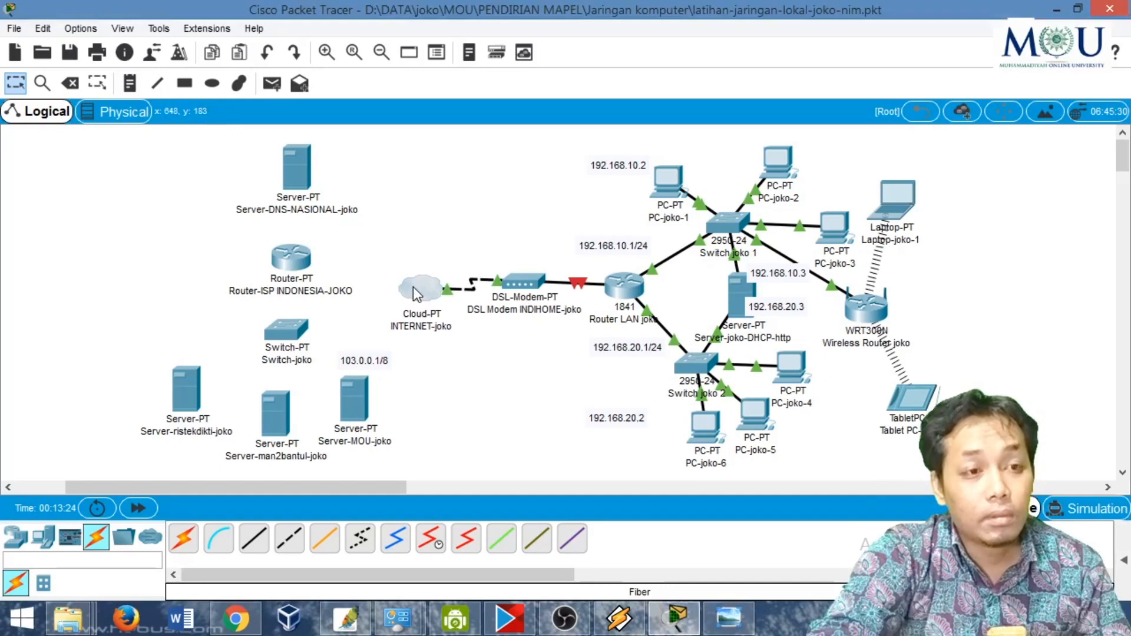
- Open the ISP Indonesia router's module view and check its planned links in the PRAKTEK_SEL.jpg reference diagram
left_click(301, 260)
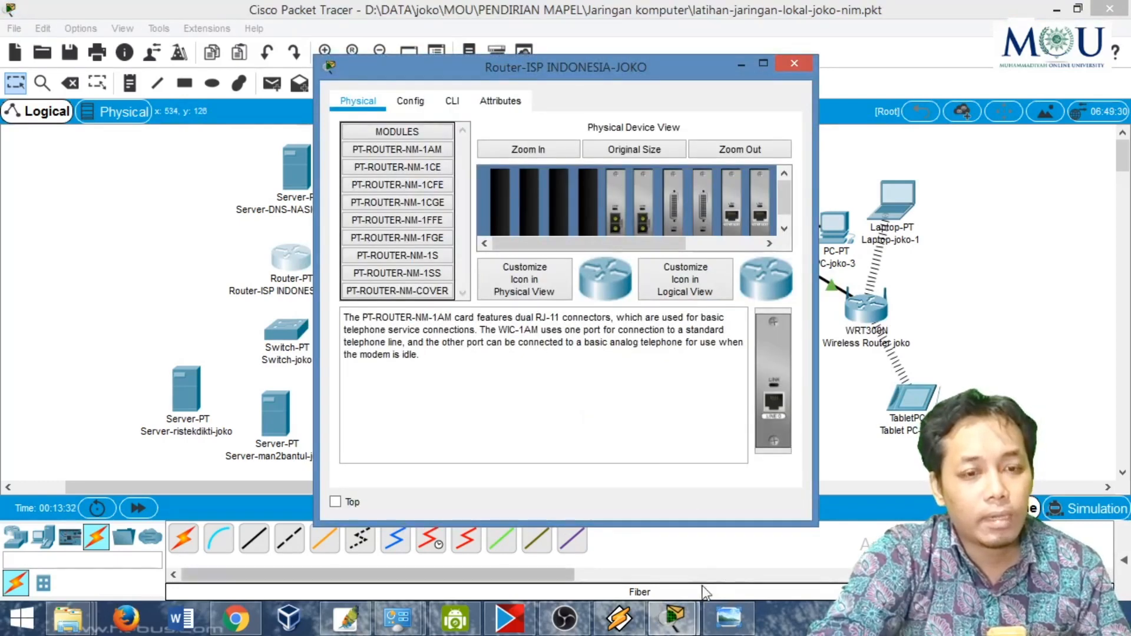
left_click(728, 618)
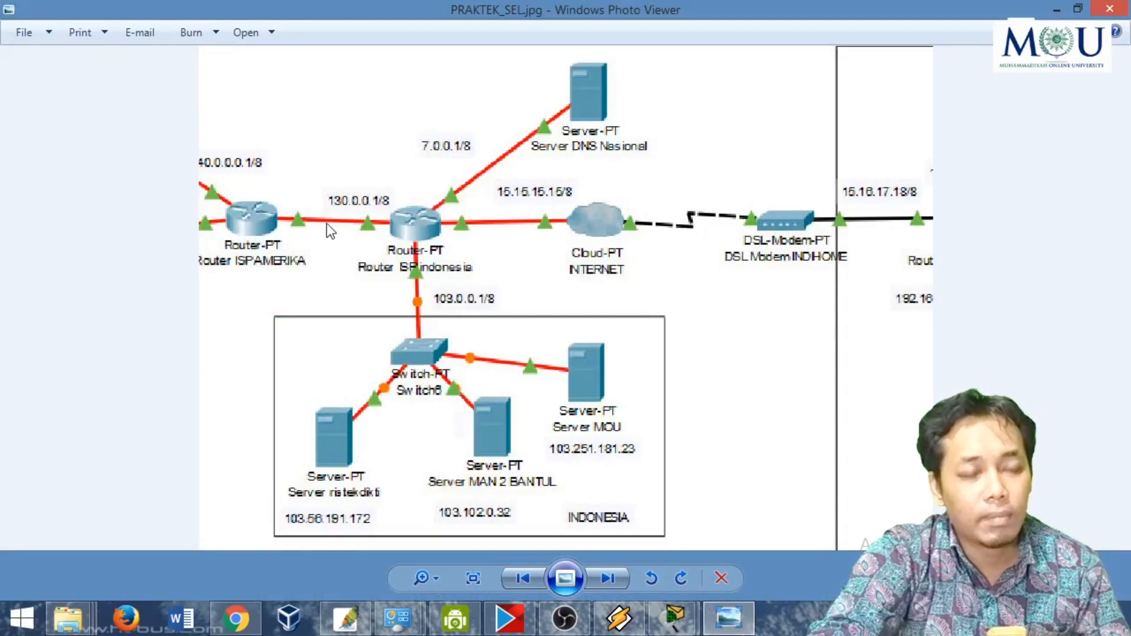
left_click(724, 620)
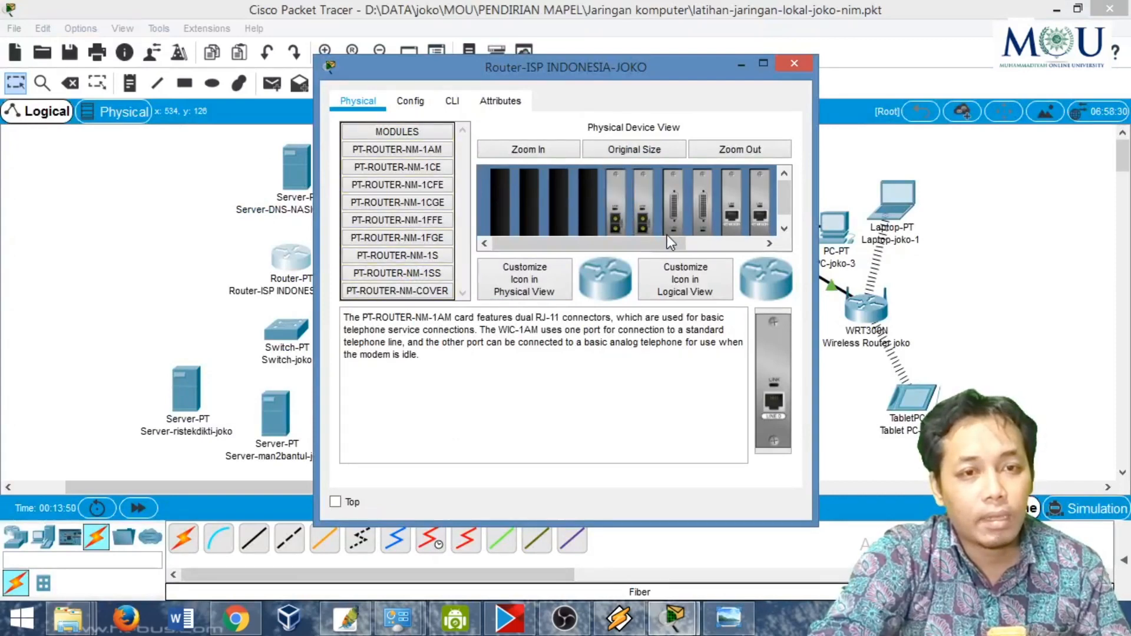
- Power off the ISP Indonesia router and remove its two existing fiber modules
left_click_drag(667, 243, 718, 243)
left_click(762, 65)
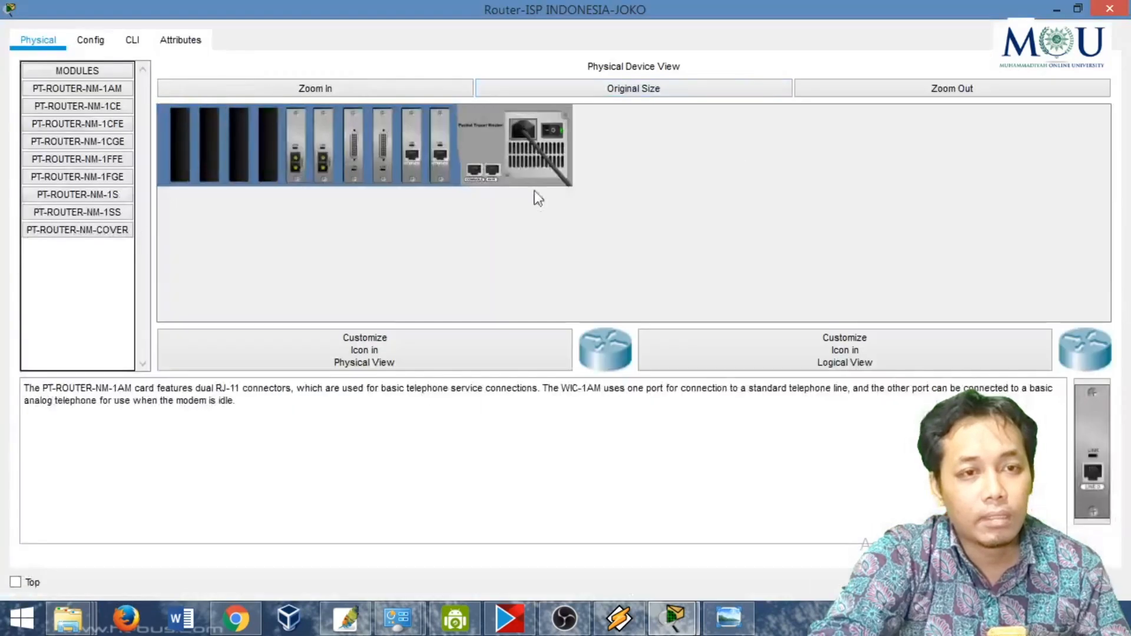
left_click(351, 88)
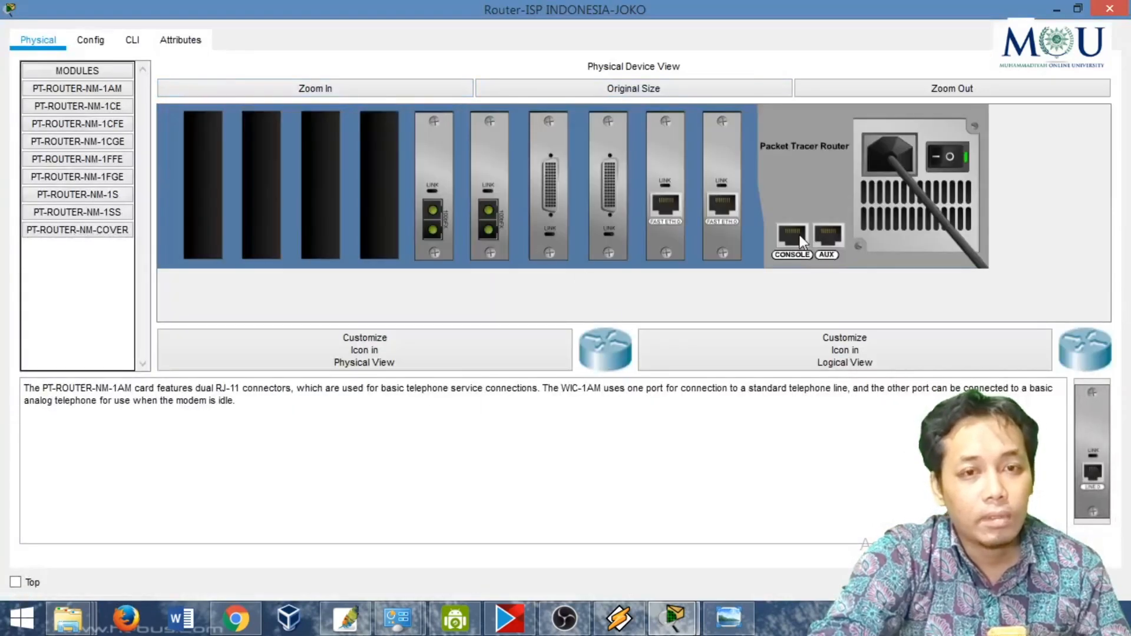
left_click(948, 158)
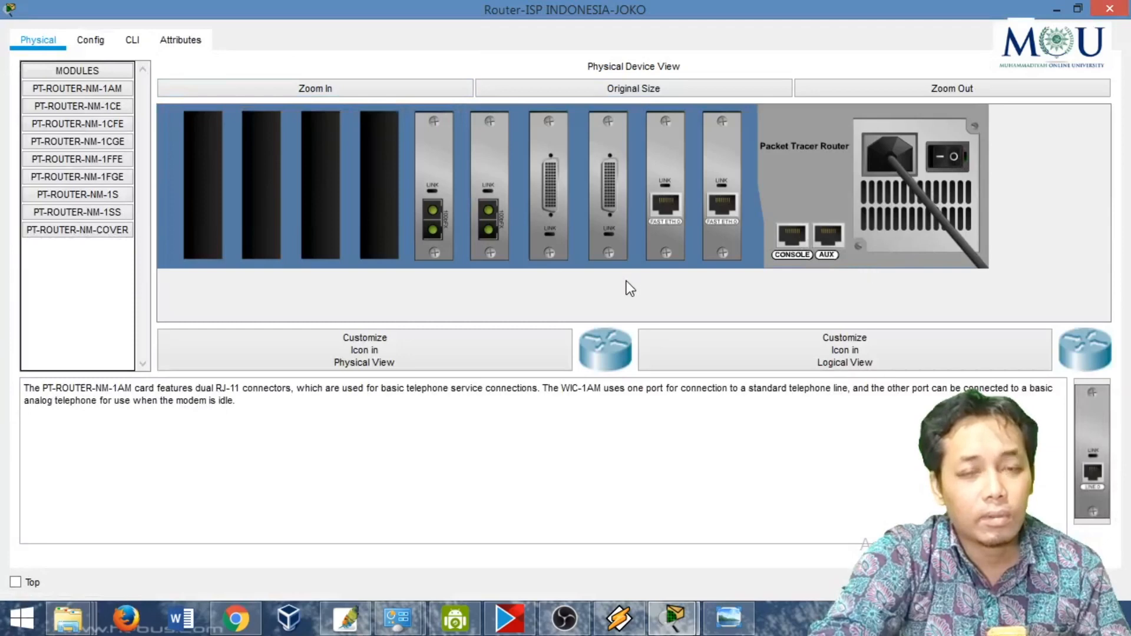
left_click_drag(430, 210, 77, 282)
left_click_drag(483, 203, 1033, 430)
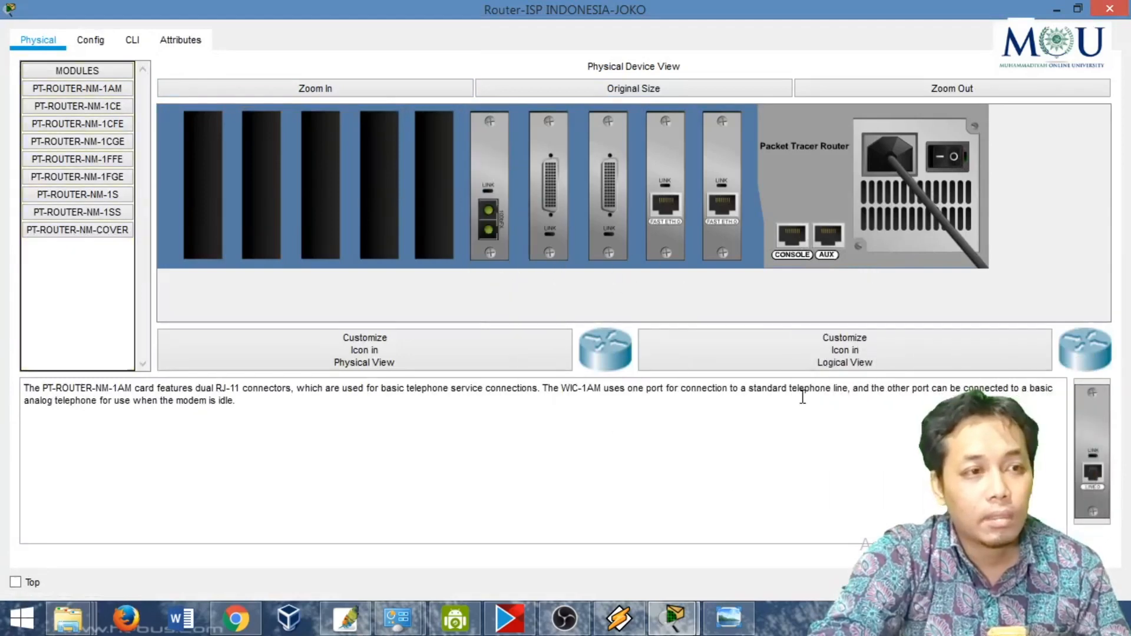
left_click(72, 175)
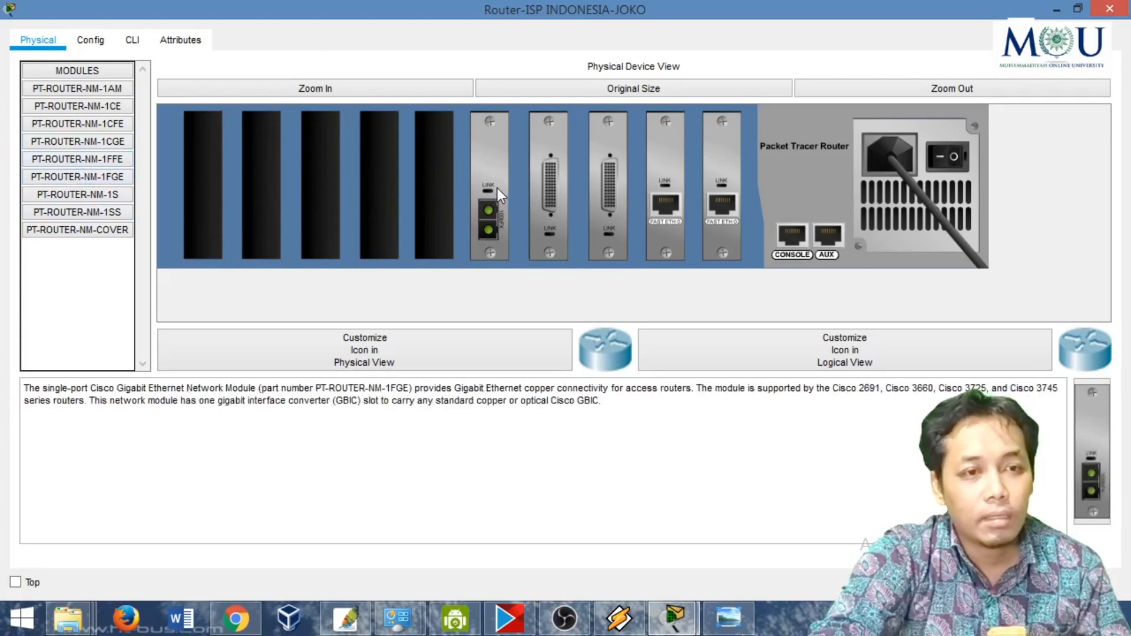
left_click_drag(498, 188, 77, 283)
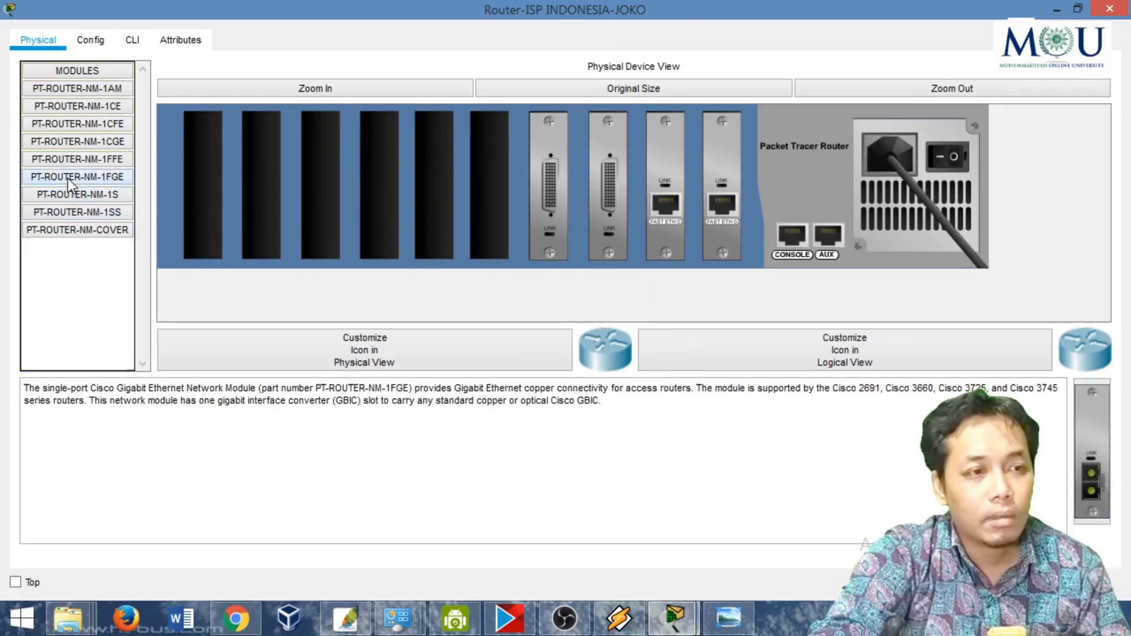
- Install PT-ROUTER-NM-1FGE modules in the four empty slots nearest the serial modules and switch the router back on
left_click_drag(69, 179, 494, 190)
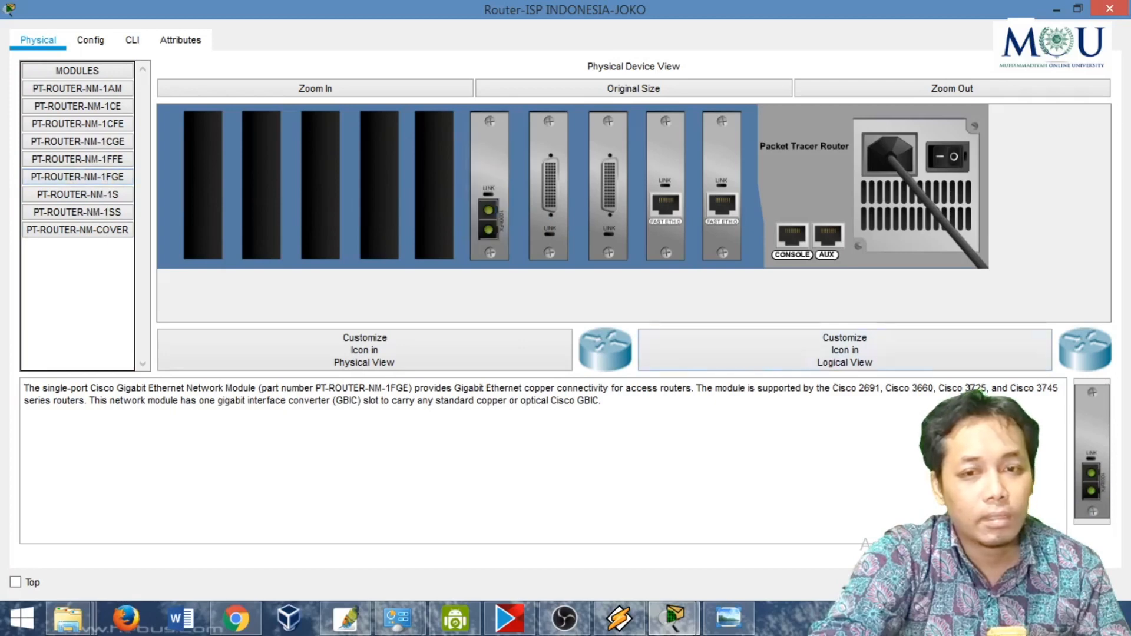
left_click_drag(1088, 429, 432, 175)
left_click_drag(1084, 424, 401, 186)
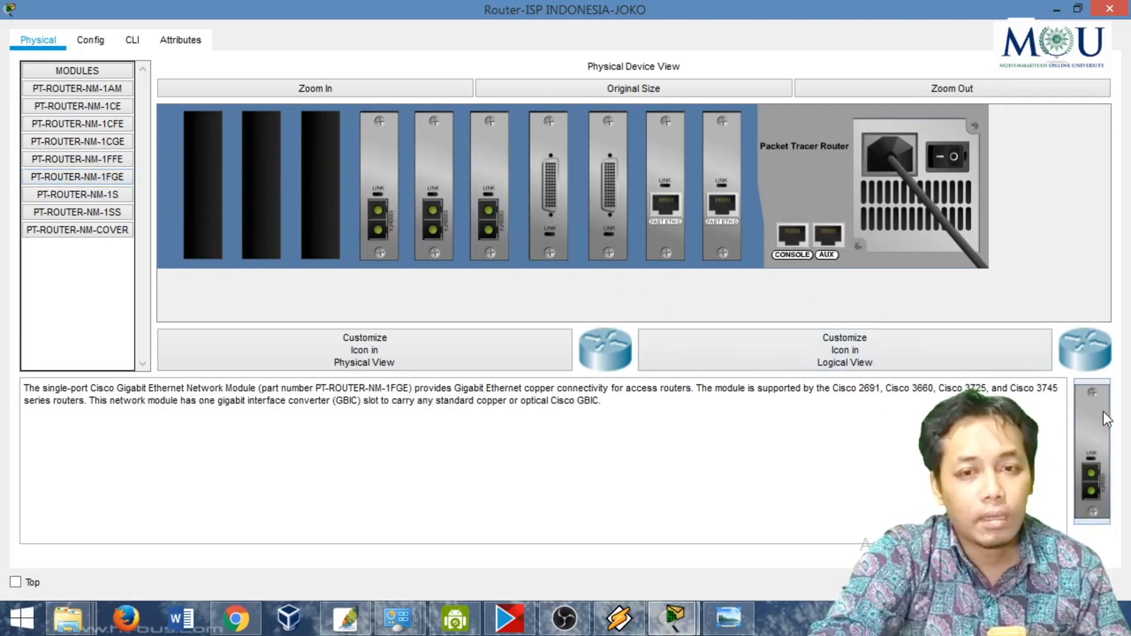
left_click_drag(1096, 424, 320, 190)
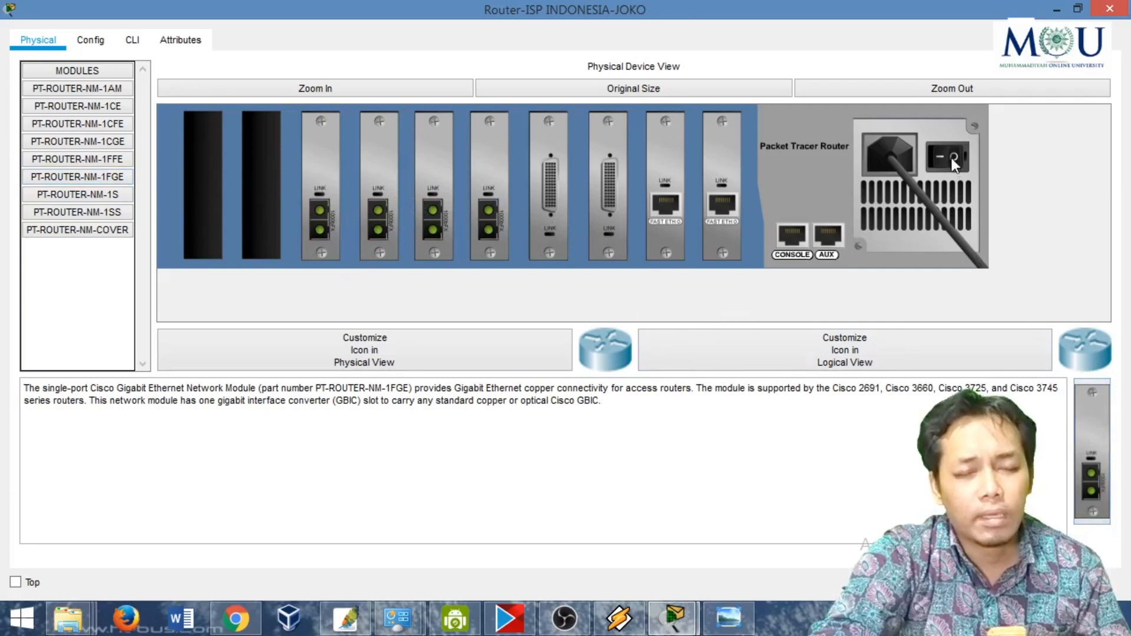
- Review the ISP Indonesia router's interface list, close its window, and recheck its links in the reference diagram
left_click(91, 39)
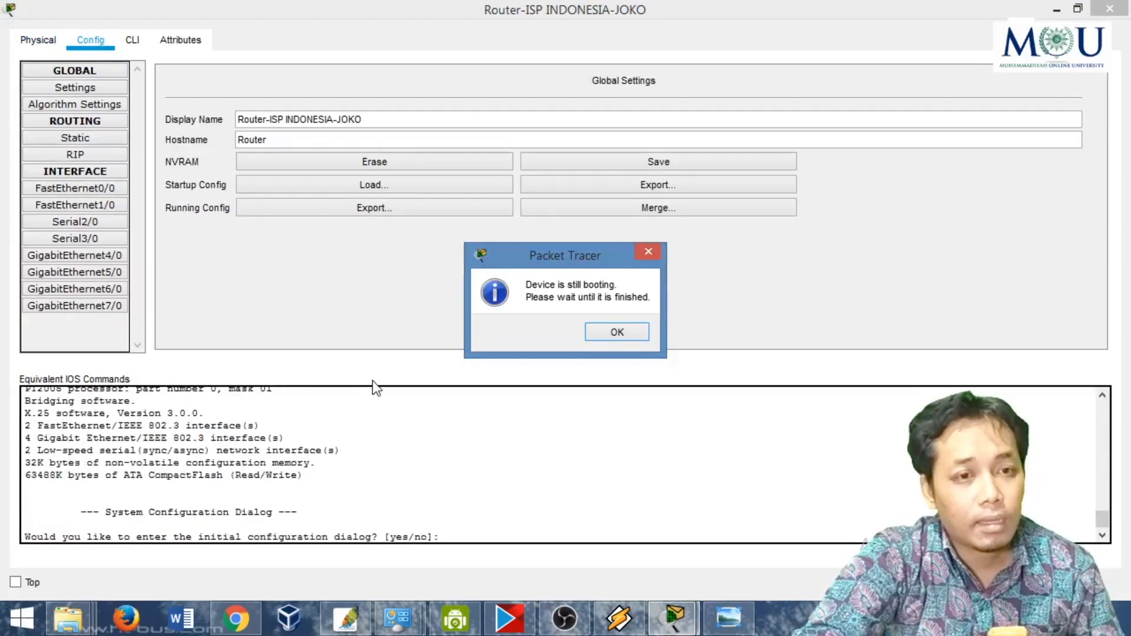
left_click(592, 338)
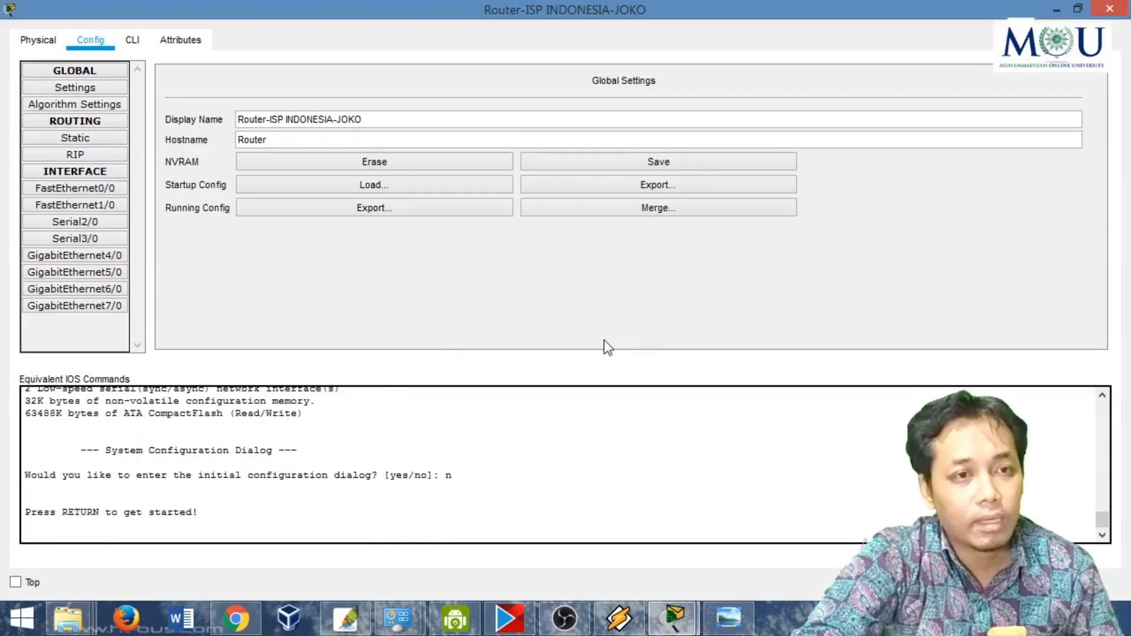
left_click(1123, 7)
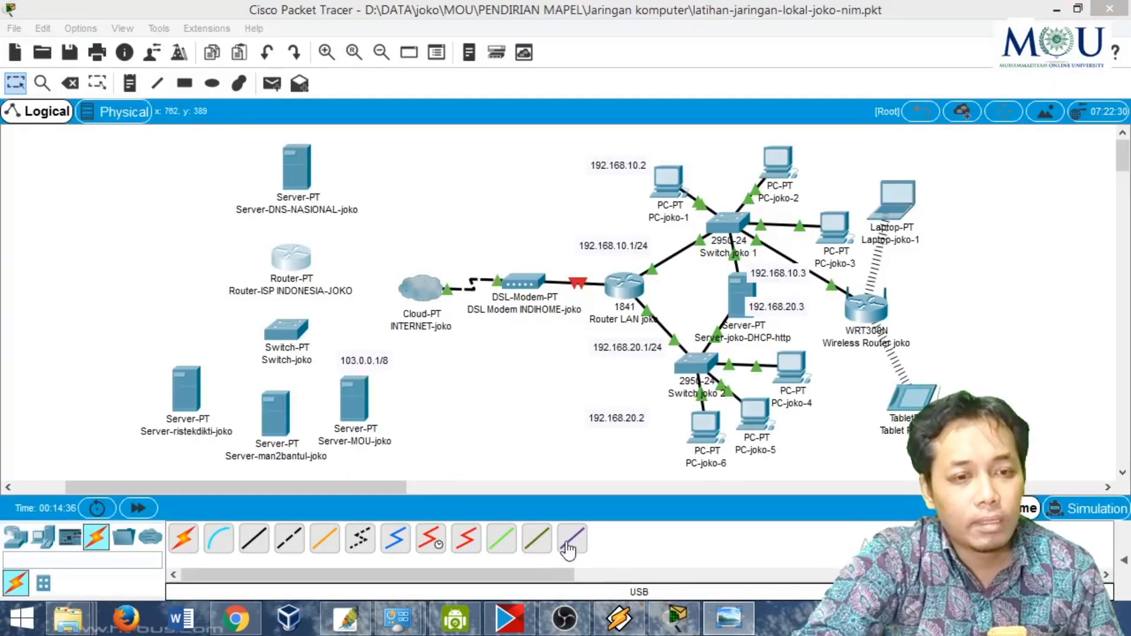
left_click(729, 619)
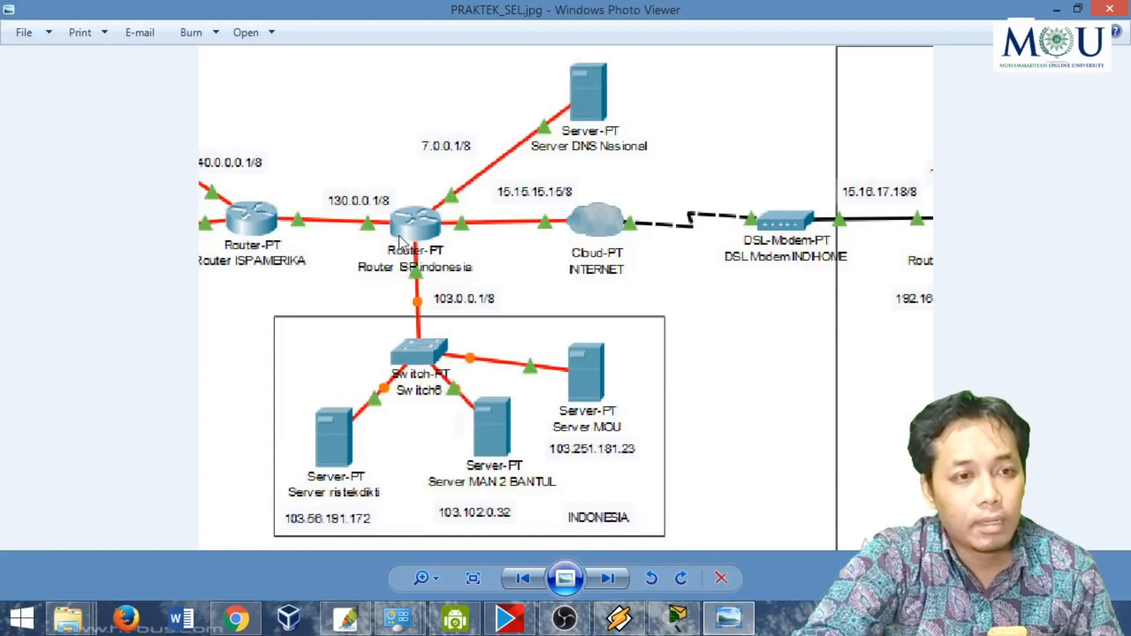
left_click(729, 619)
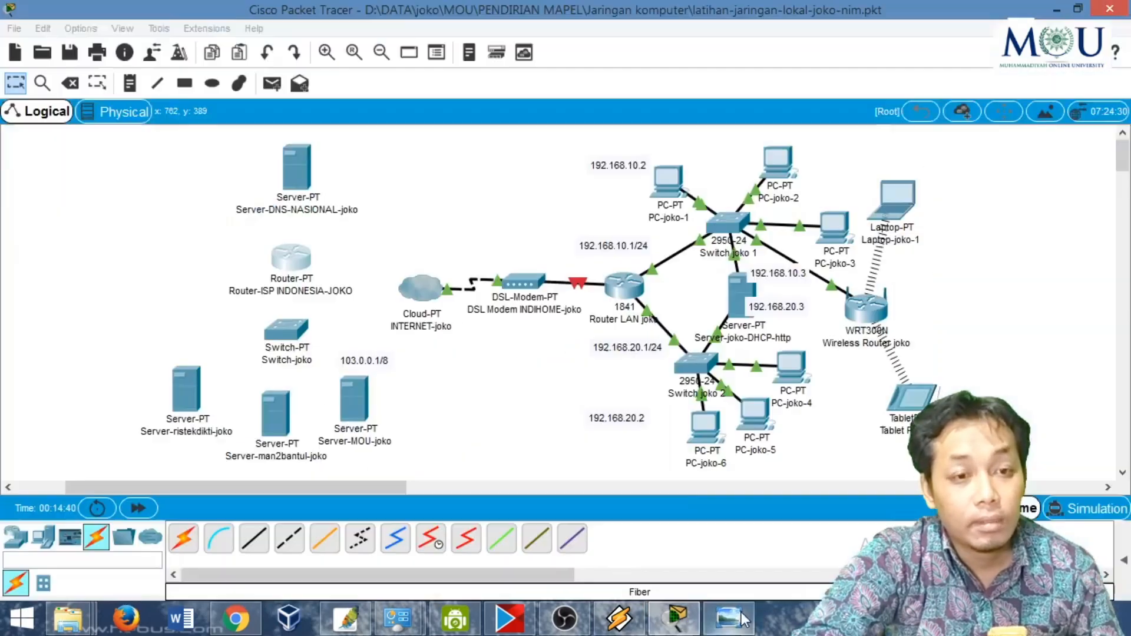
- Power off the INTERNET cloud and remove three of its four optical modules, keeping only the upper-left one
left_click(431, 291)
left_click(430, 289)
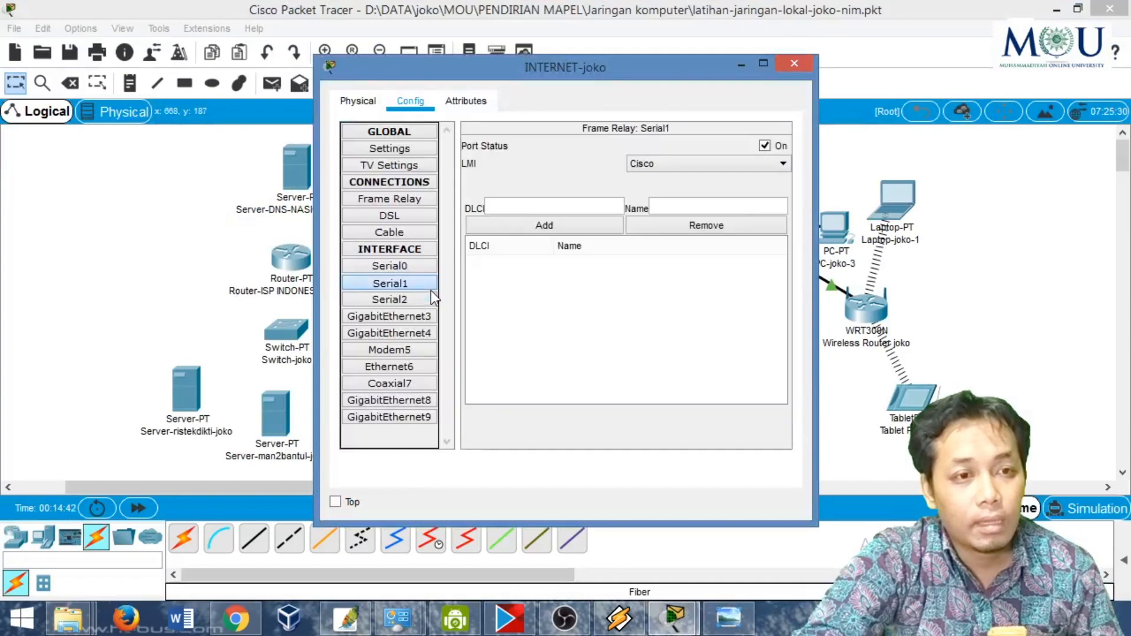
left_click(357, 101)
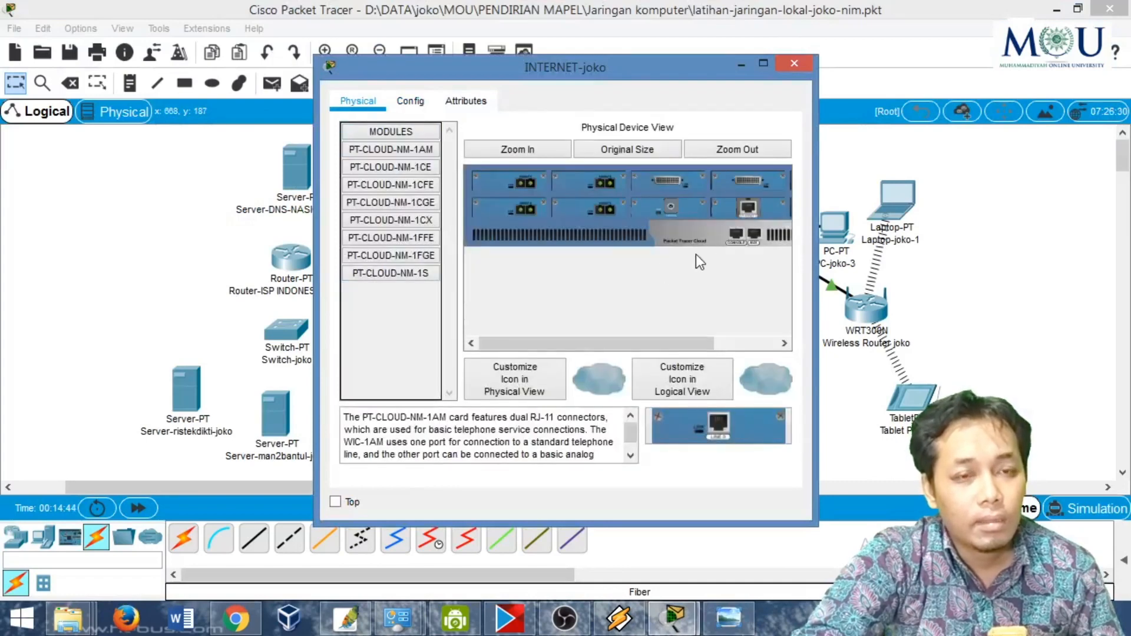
double_click(653, 69)
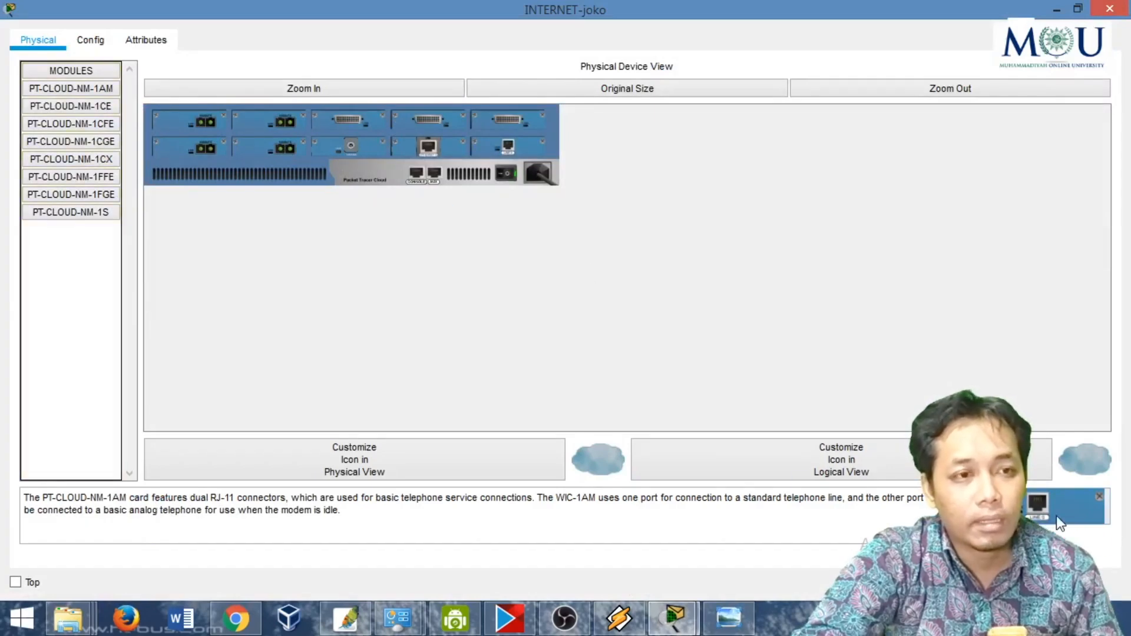
left_click_drag(271, 133, 107, 271)
left_click(627, 321)
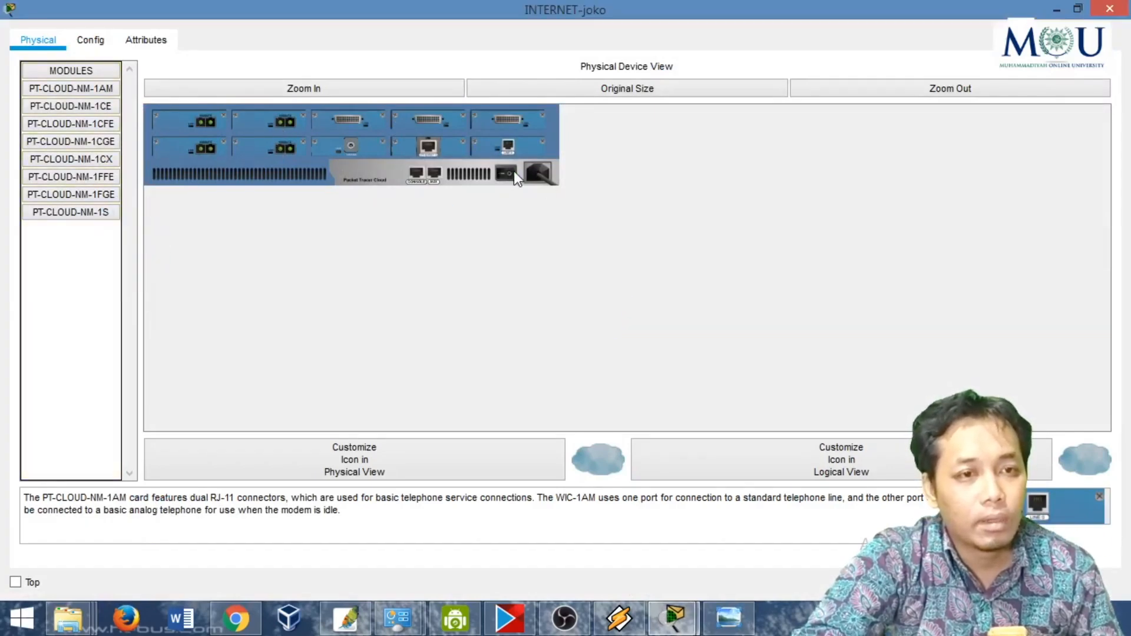
left_click_drag(211, 139, 112, 282)
left_click(298, 88)
left_click_drag(429, 189, 112, 283)
left_click_drag(358, 143, 137, 270)
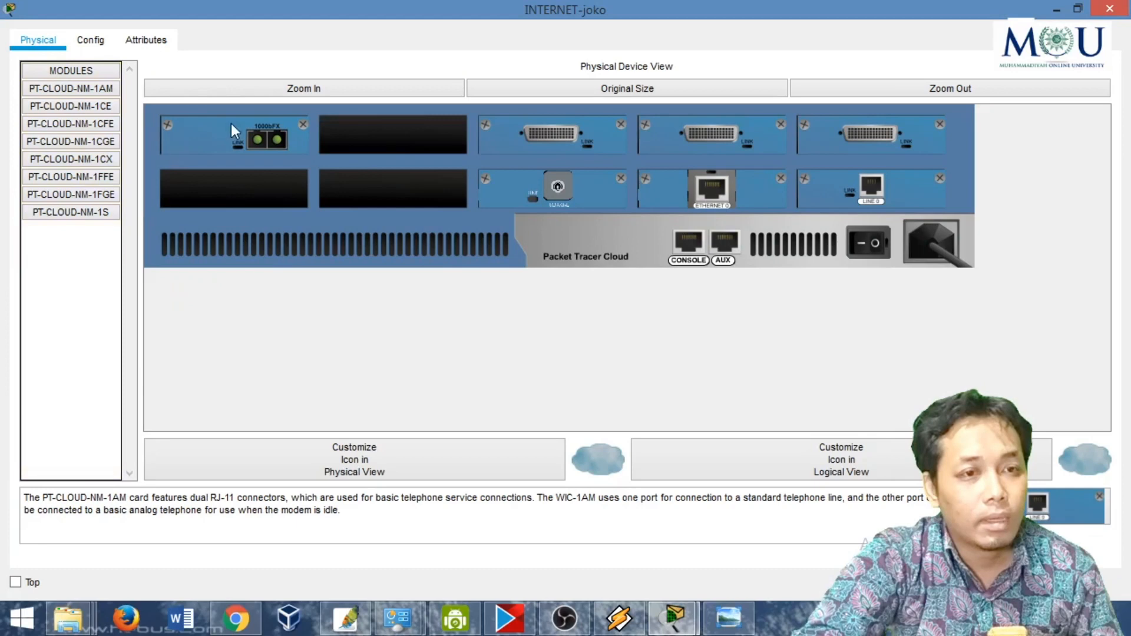
left_click_drag(232, 127, 386, 136)
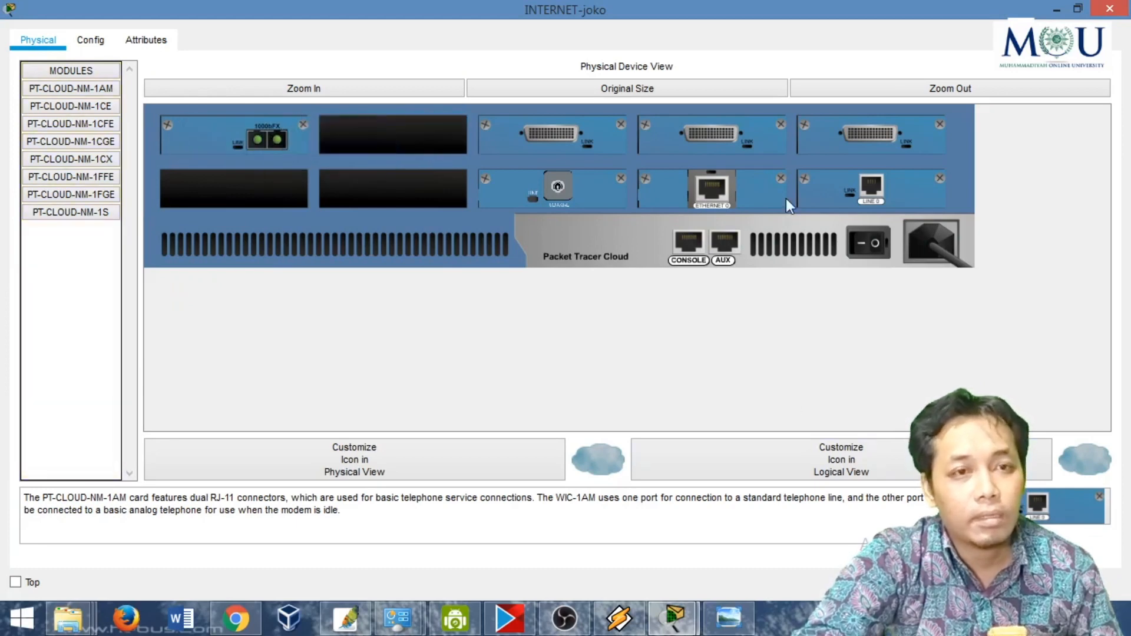
- Switch the INTERNET cloud back on, and review its interface list before closing its window
left_click(100, 42)
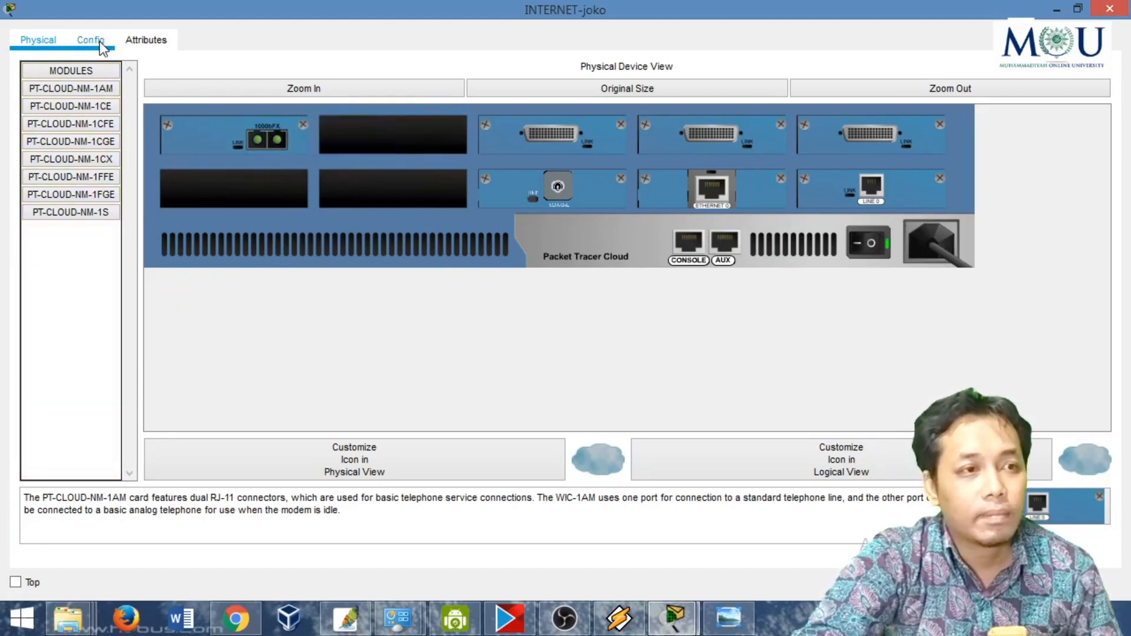
left_click(1123, 8)
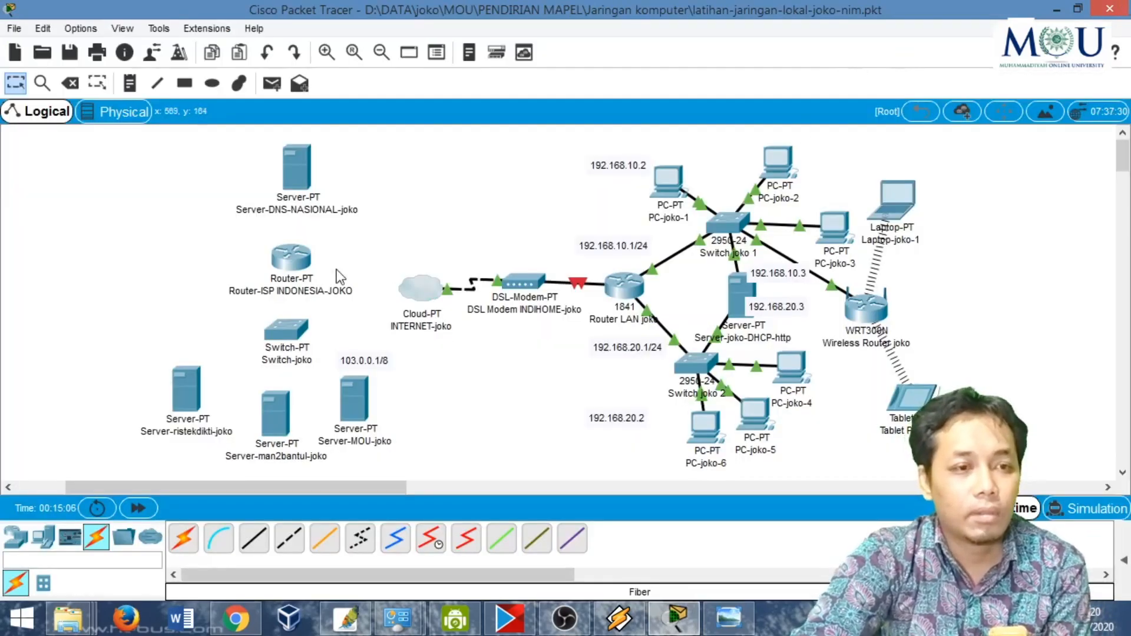
left_click_drag(301, 263, 310, 268)
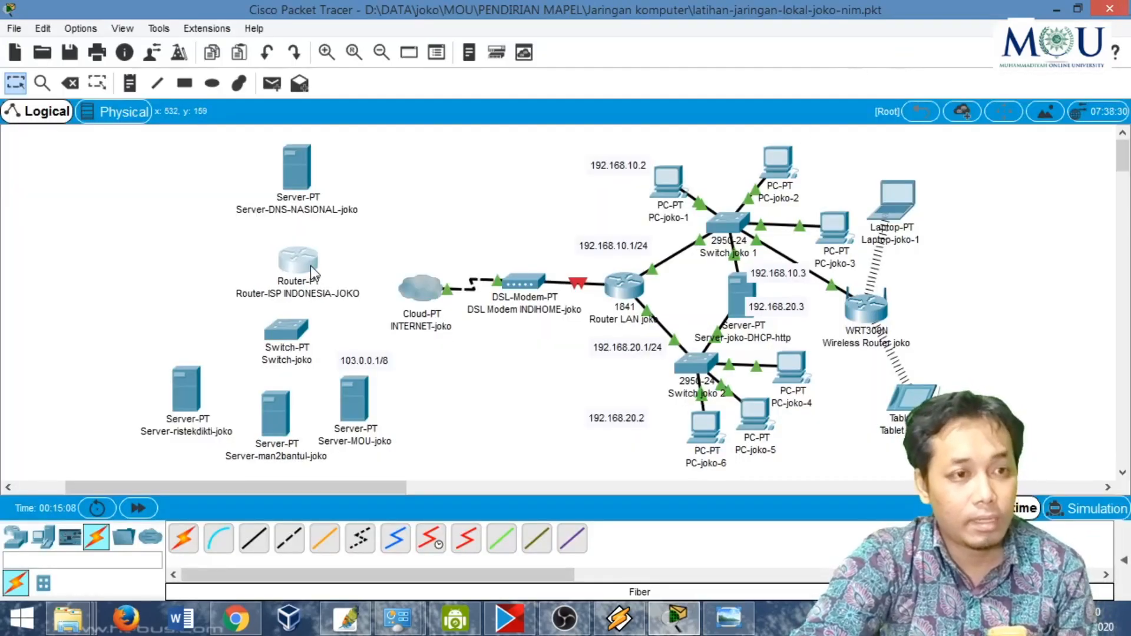
- Power off the national DNS server and remove its FastEthernet module
left_click(295, 175)
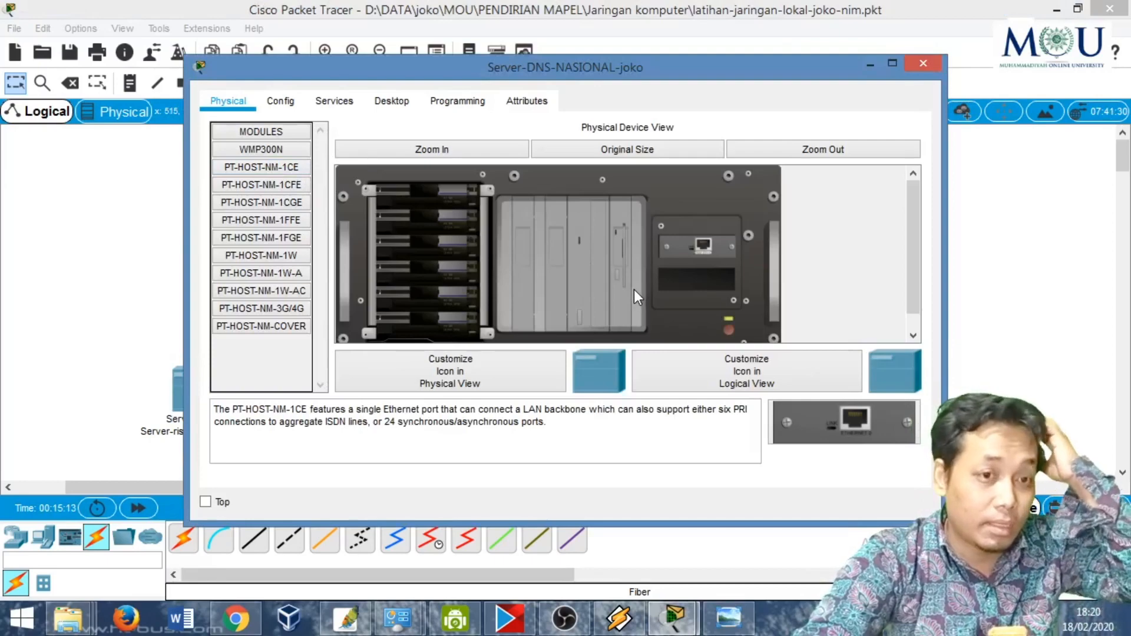
double_click(512, 69)
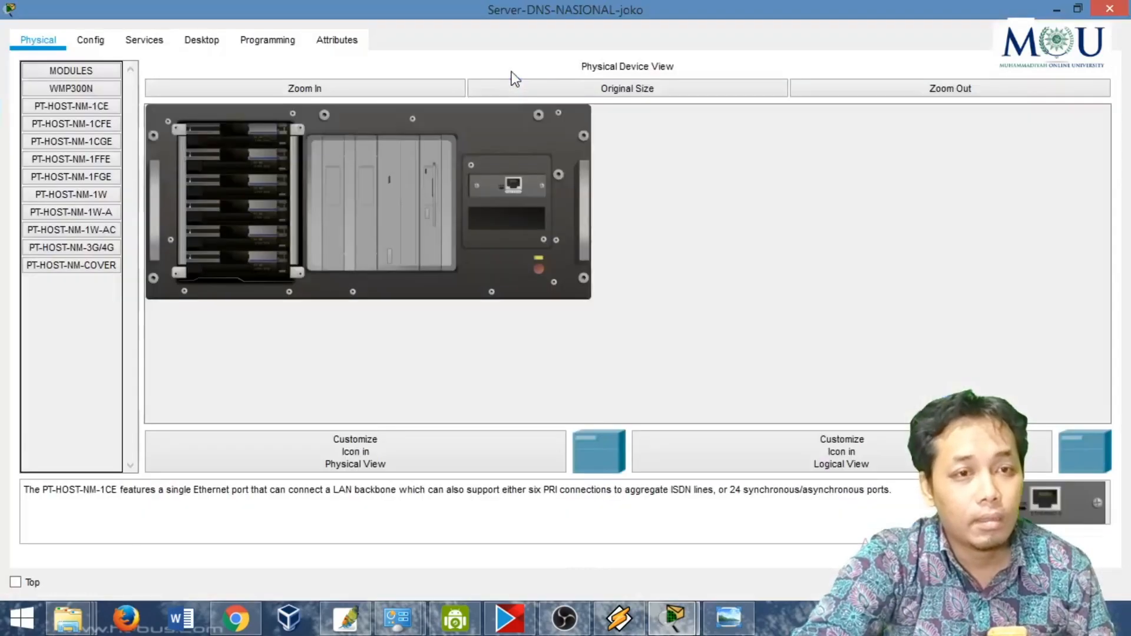
left_click(294, 90)
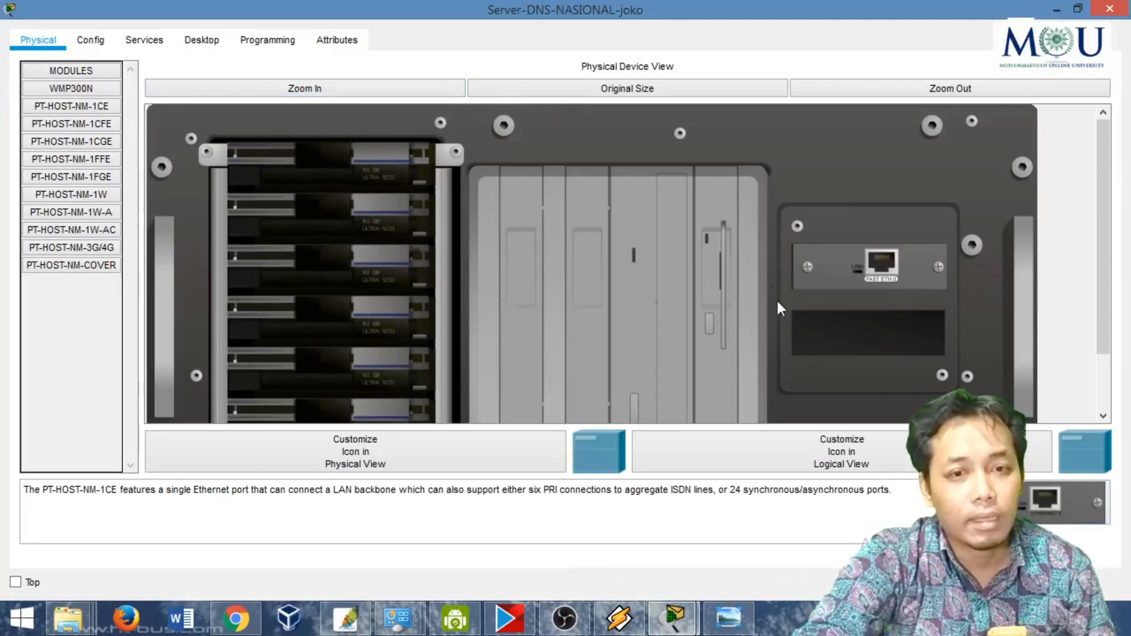
scroll(1103, 316, "down", 3)
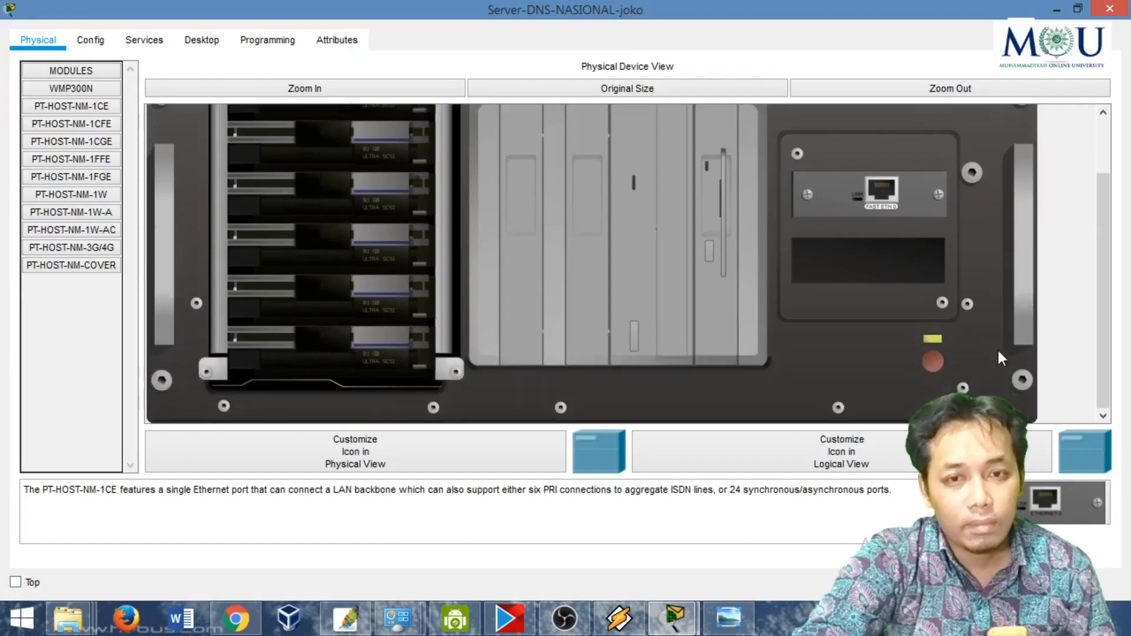
left_click(943, 361)
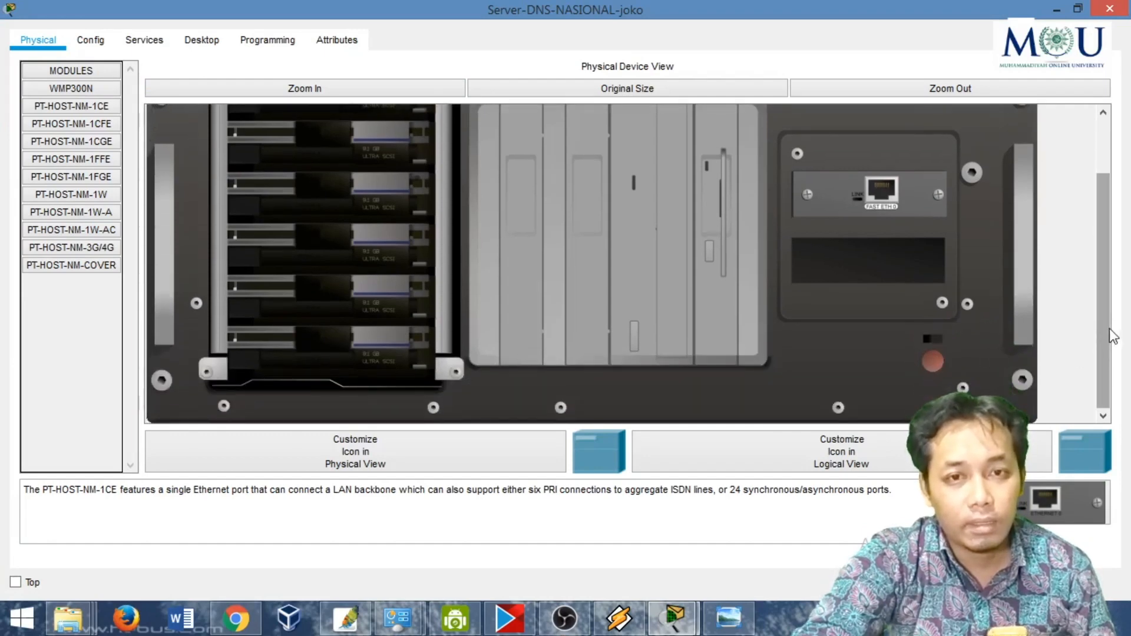
scroll(1104, 259, "up", 1)
left_click_drag(867, 211, 71, 330)
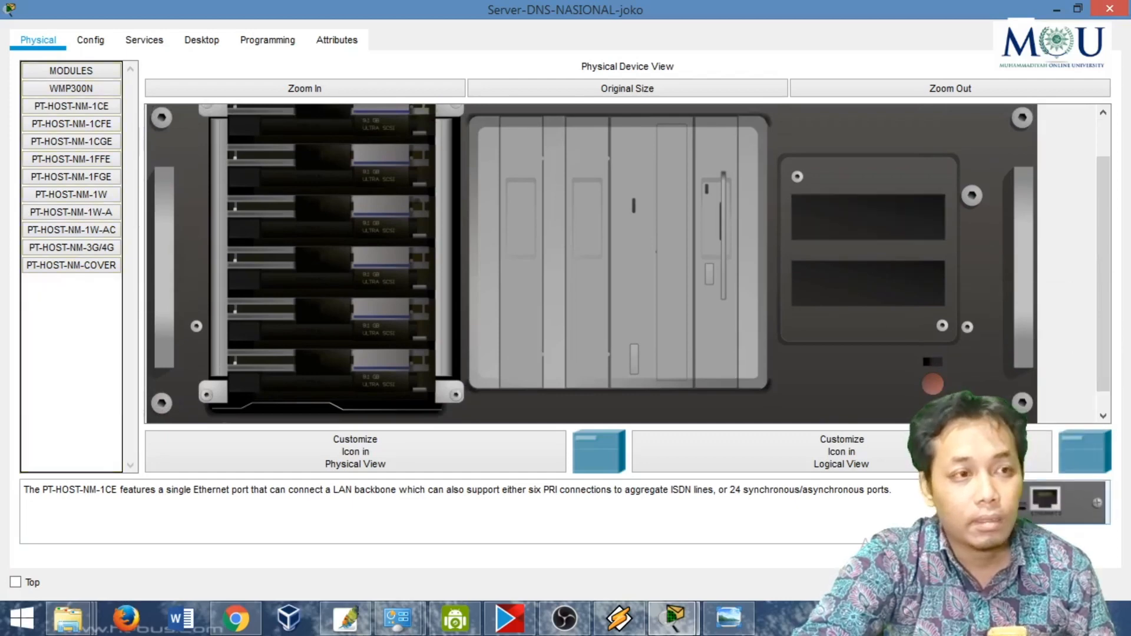
- Fit a PT-HOST-NM-1FGE gigabit fiber module into the national DNS server's upper slot and close its window
left_click(91, 178)
left_click_drag(97, 185, 858, 213)
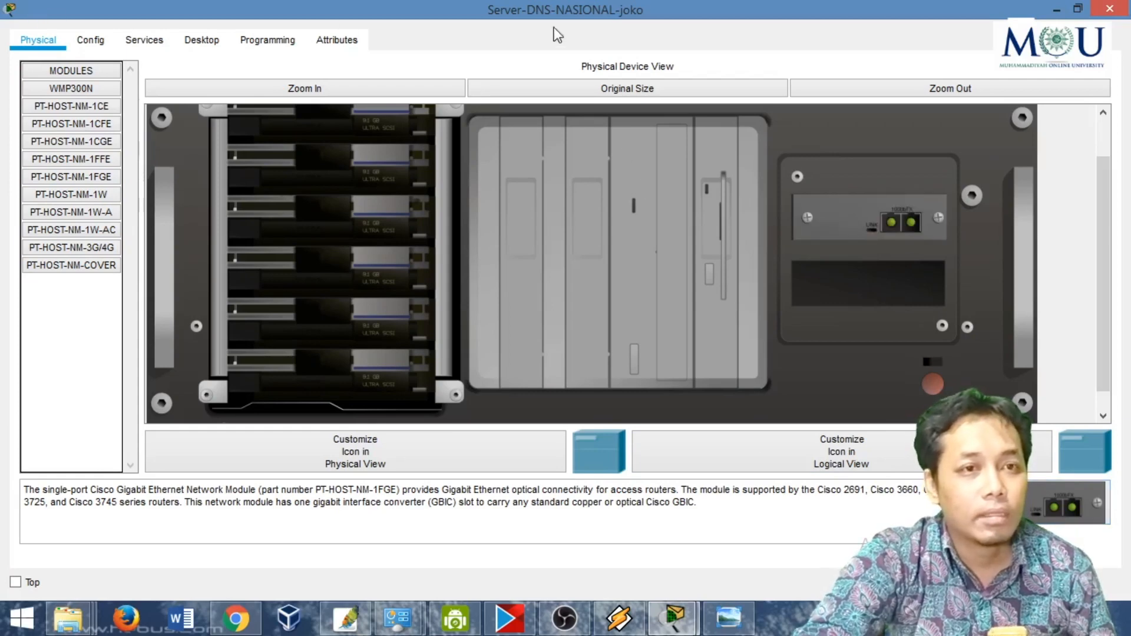
left_click(1110, 9)
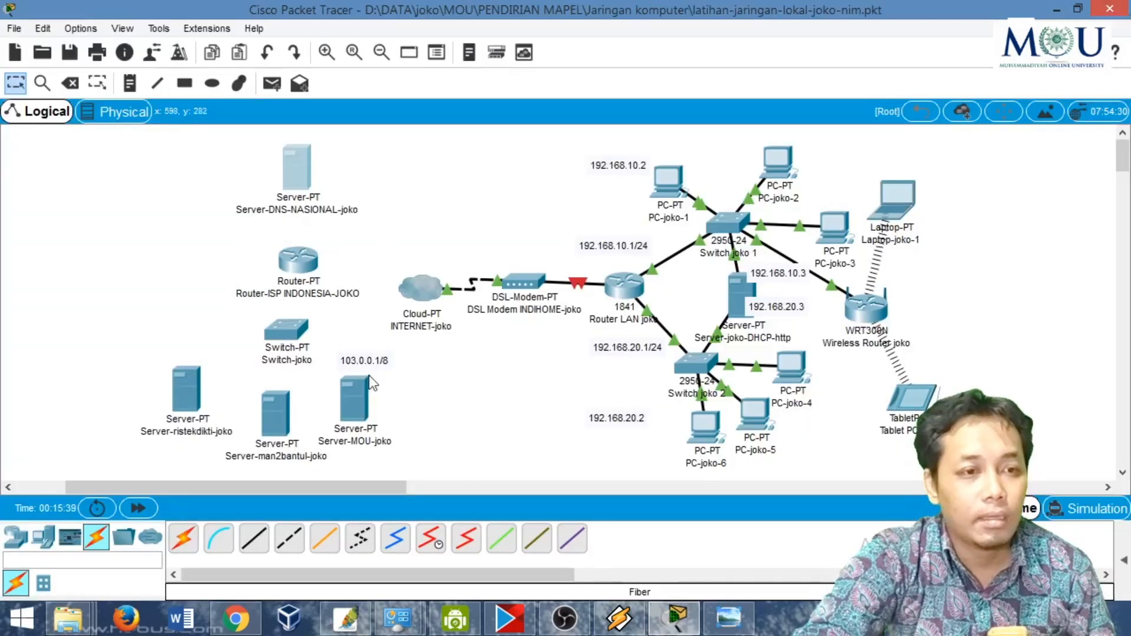
- Power off Server-MOU, replace its Ethernet module with a PT-HOST-NM-1FGE gigabit fiber module, and switch it back on
left_click(365, 406)
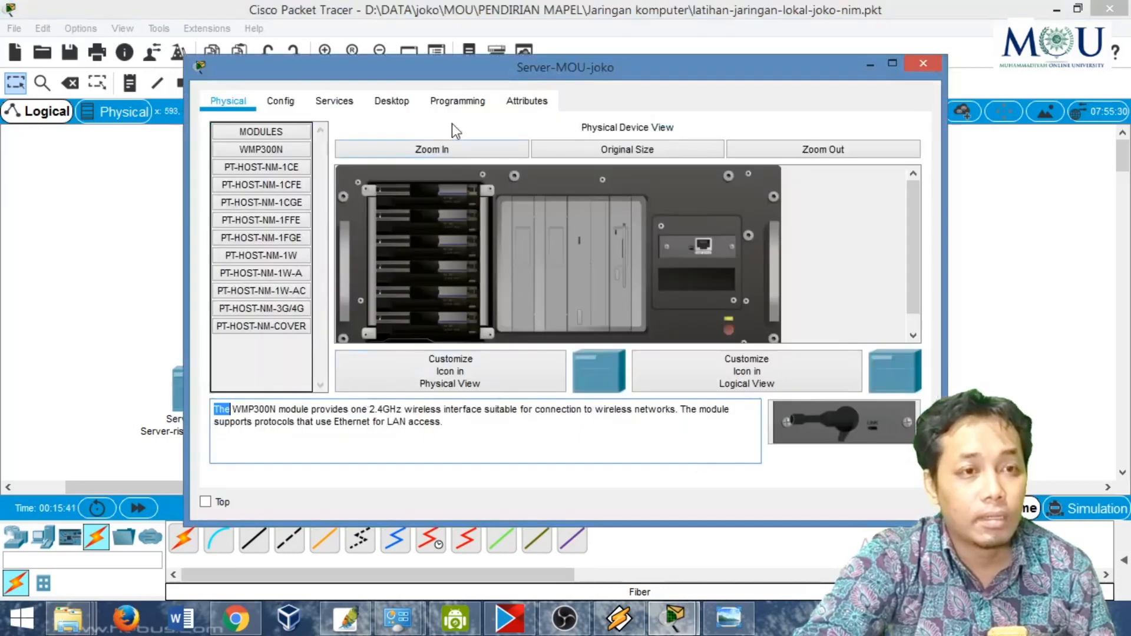
left_click(729, 330)
left_click_drag(706, 247, 681, 359)
left_click(296, 238)
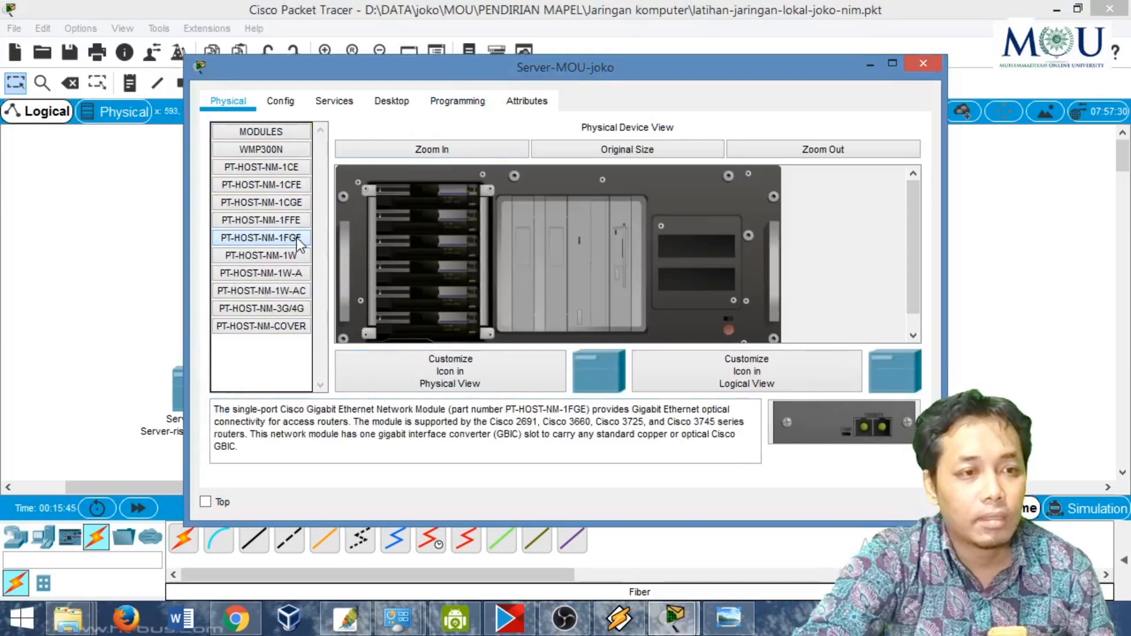
left_click_drag(858, 422, 689, 249)
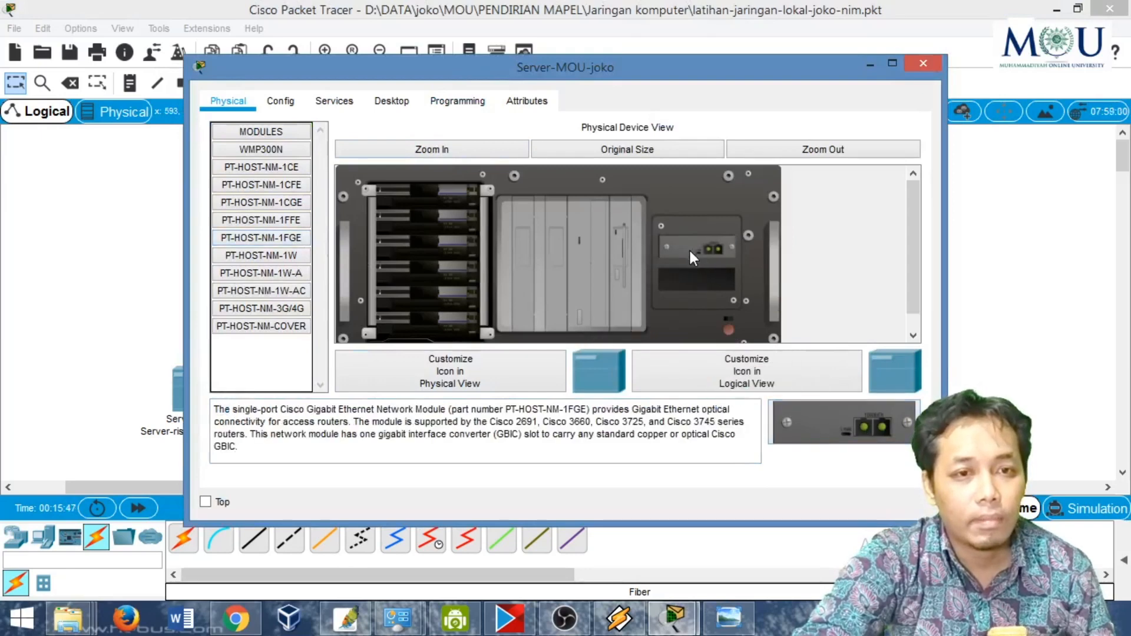
left_click(923, 66)
left_click(351, 396)
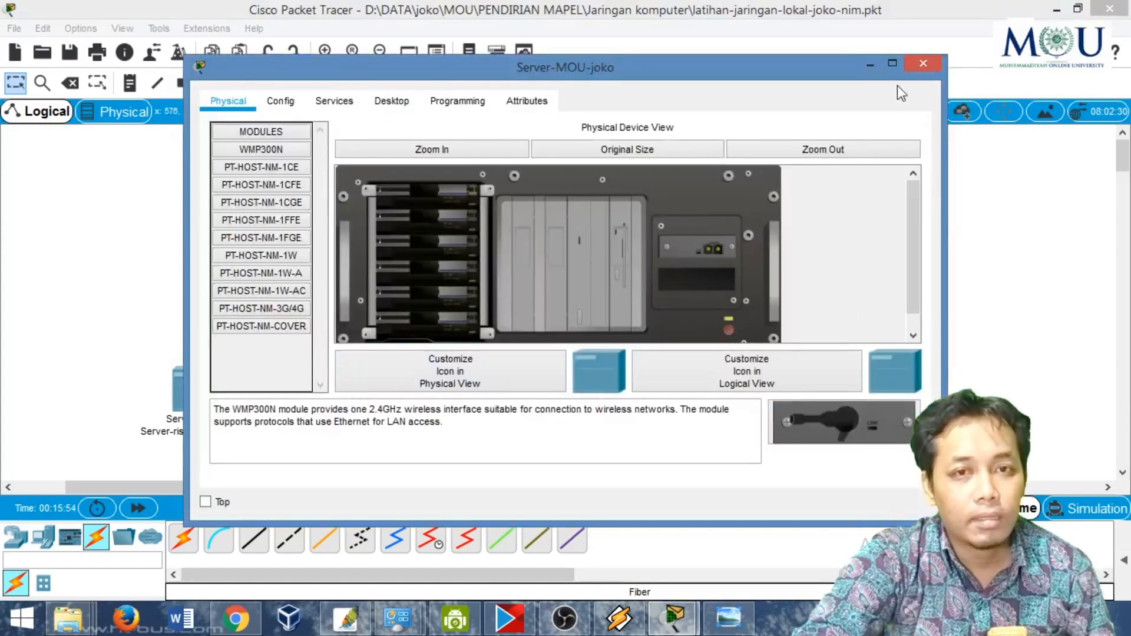
left_click(922, 65)
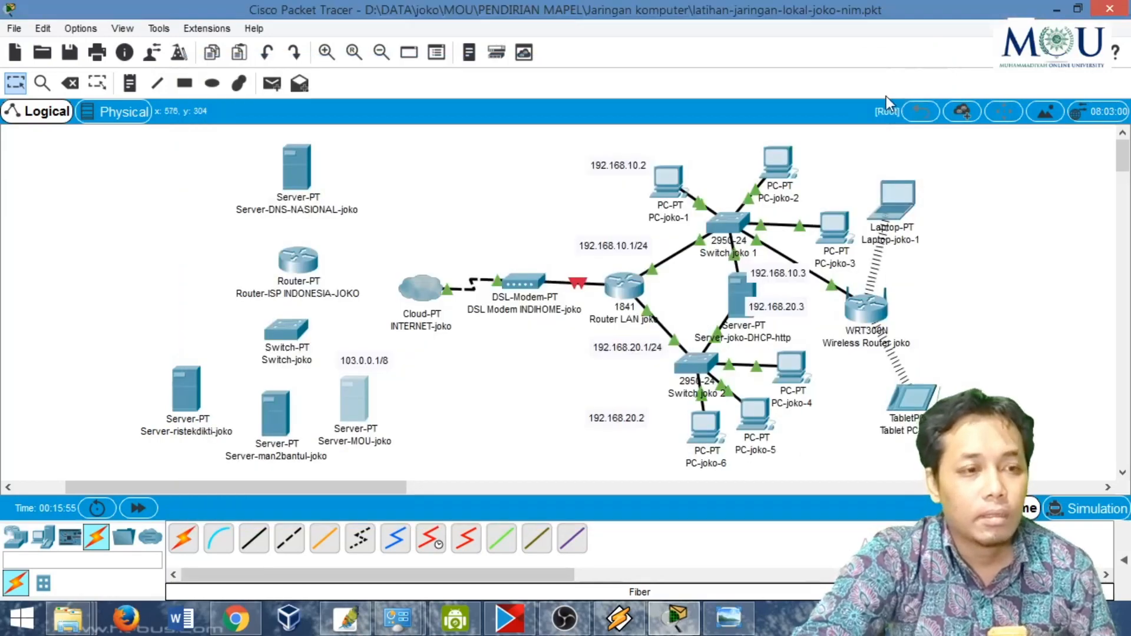
- Power off Server-man2bantul, swap its Ethernet module for a PT-HOST-NM-1FGE, switch it back on and close its window
double_click(282, 415)
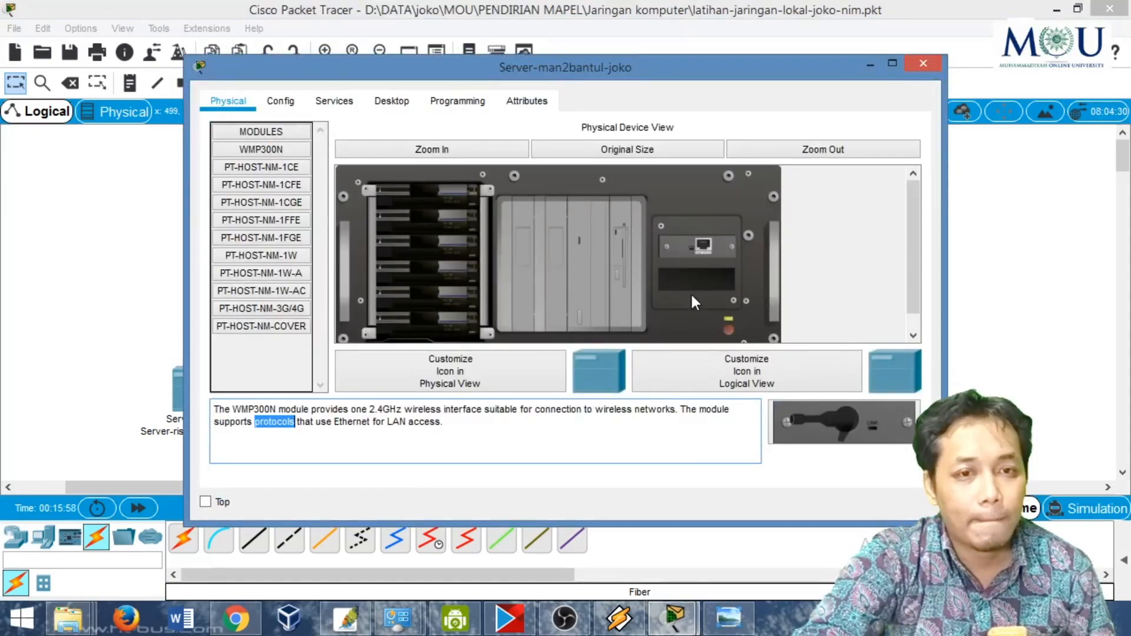
left_click(727, 329)
mouse_move(695, 246)
left_mouse_down()
mouse_move(842, 428)
mouse_move(703, 243)
left_mouse_up()
left_click(294, 238)
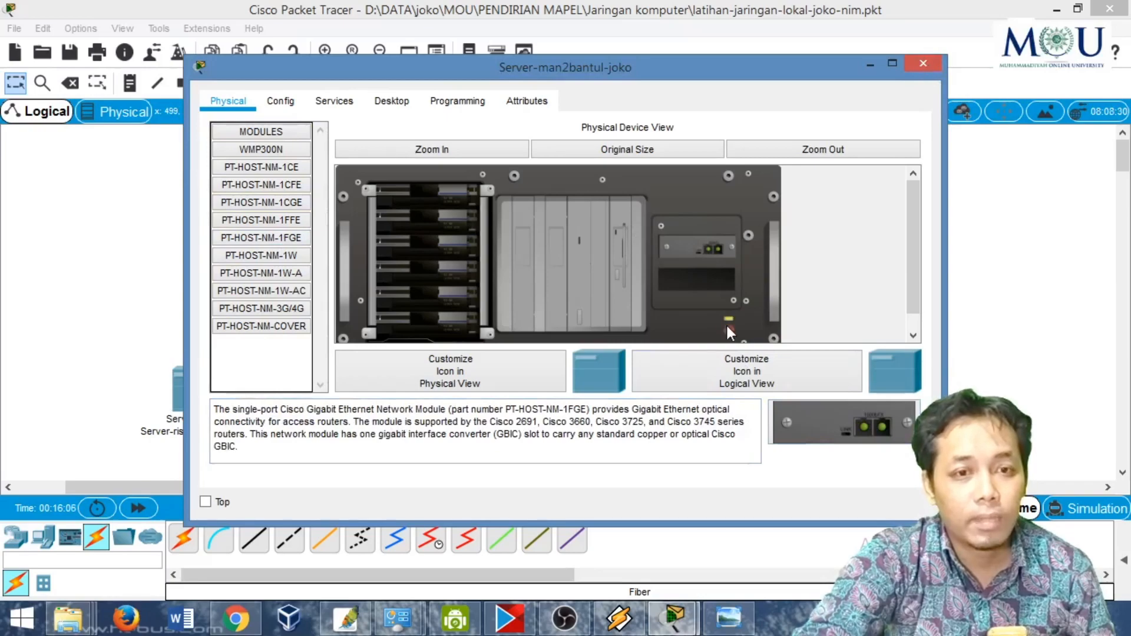
left_click(920, 63)
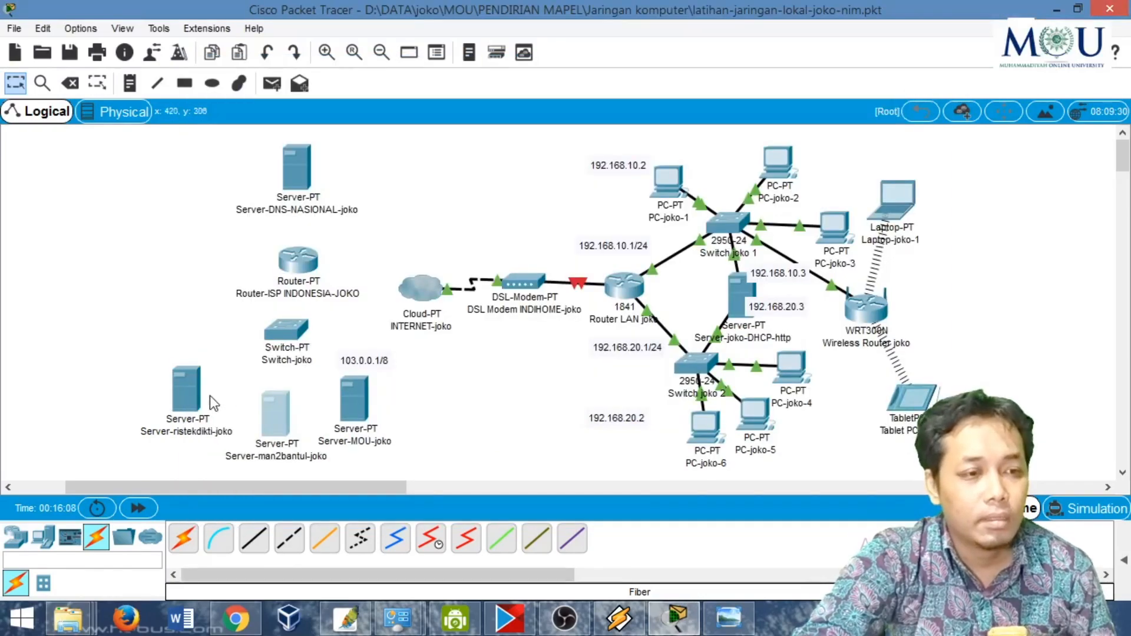
- Power off Server-ristekdikti, swap its Ethernet module for a PT-HOST-NM-1FGE, switch it back on and close its window
left_click(193, 387)
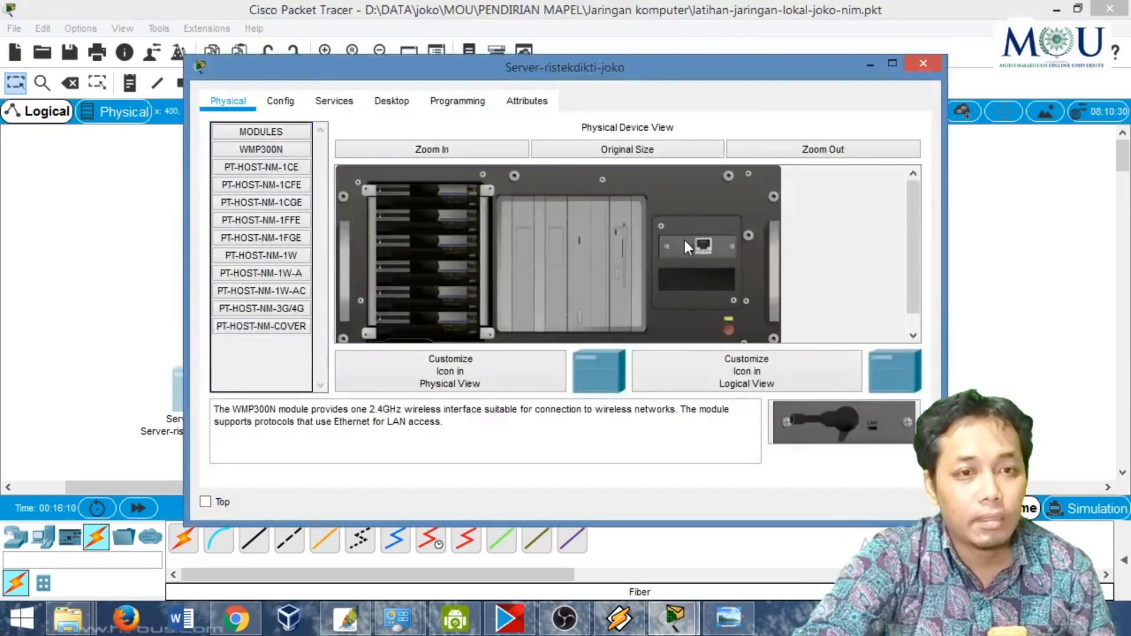
left_click(729, 330)
left_click_drag(698, 246, 638, 328)
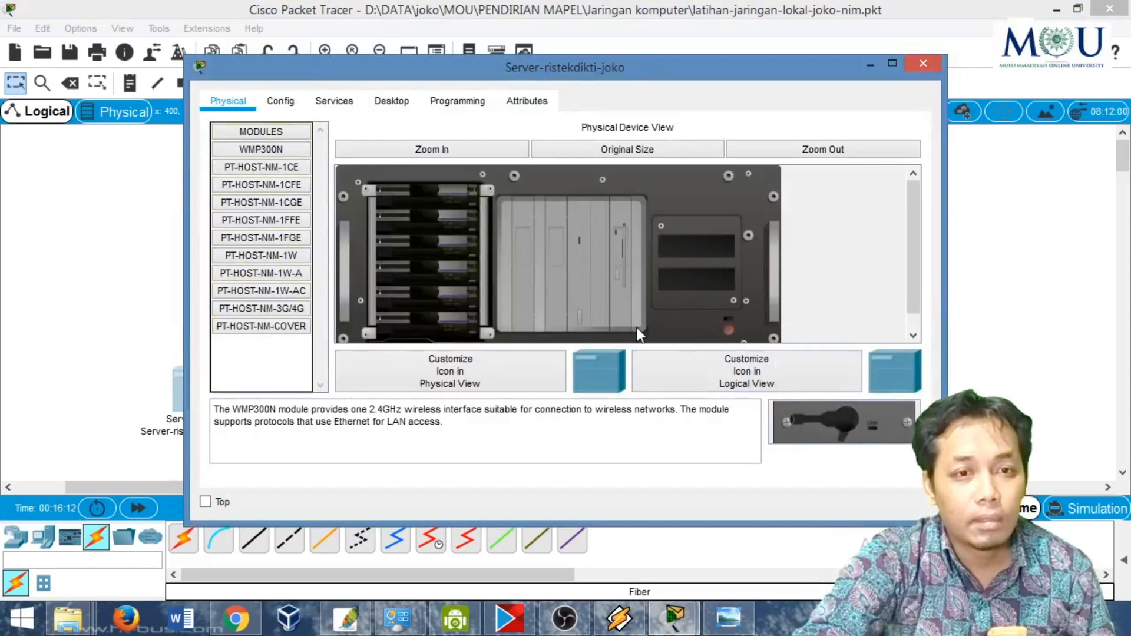
left_click(298, 242)
left_click_drag(896, 441, 694, 243)
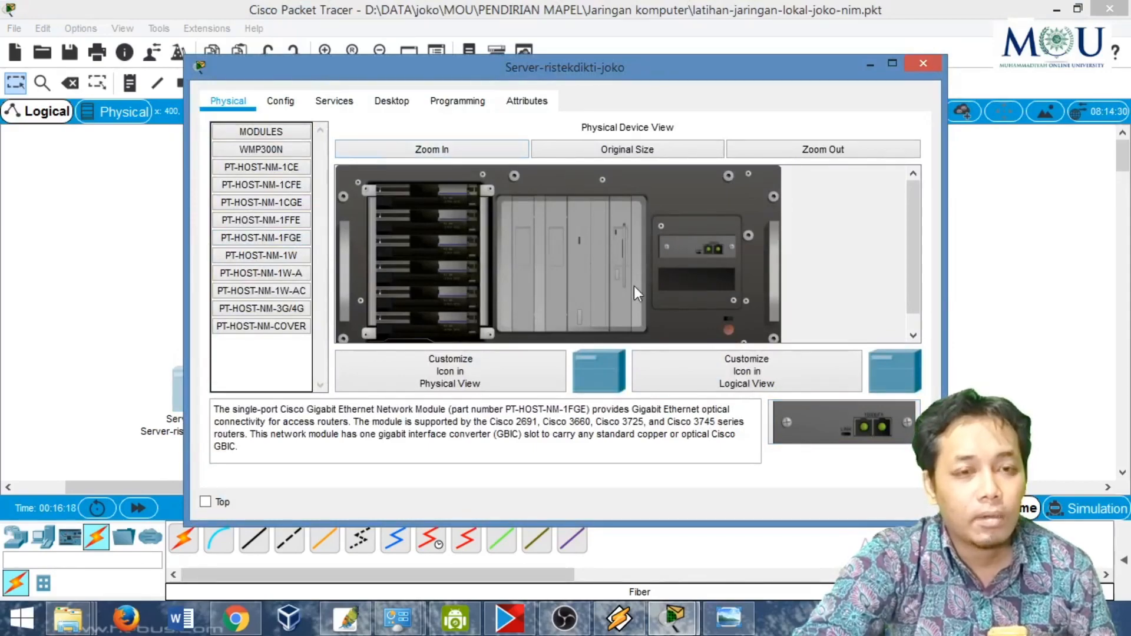
left_click(729, 330)
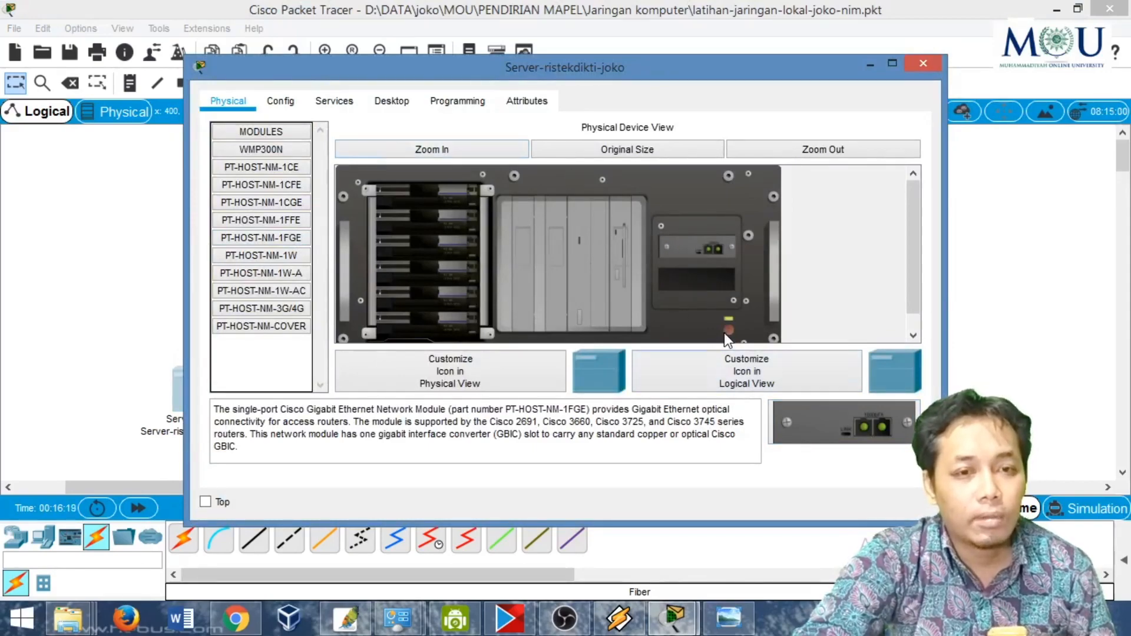
left_click(922, 64)
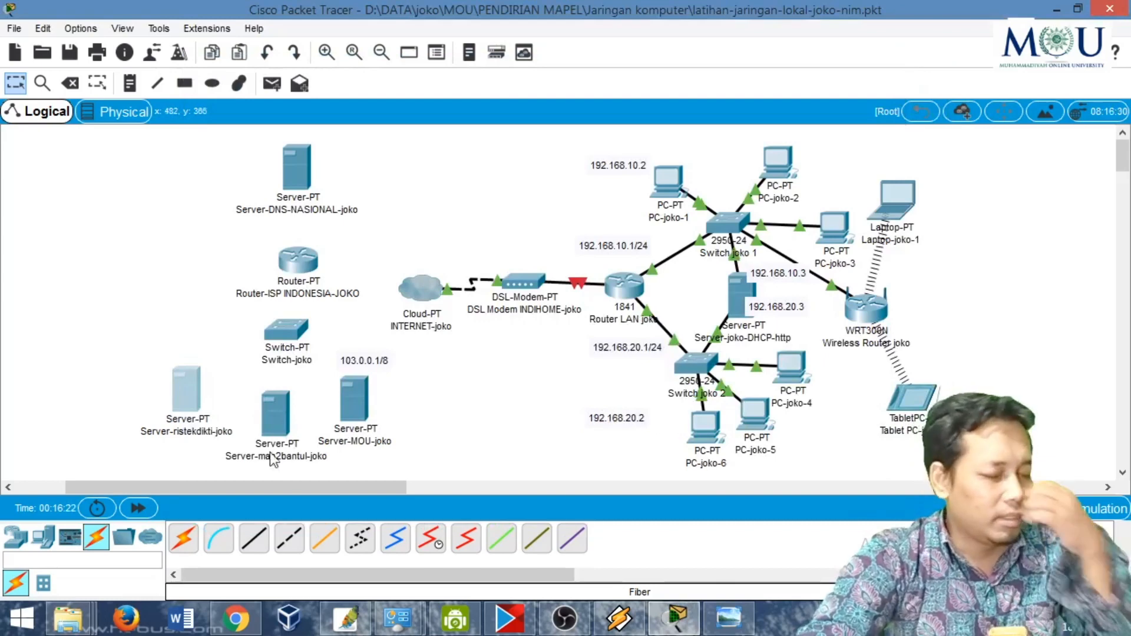
- Check the central switch's links in the reference diagram, and power off the switch between the ISP router and the three servers
left_click(728, 618)
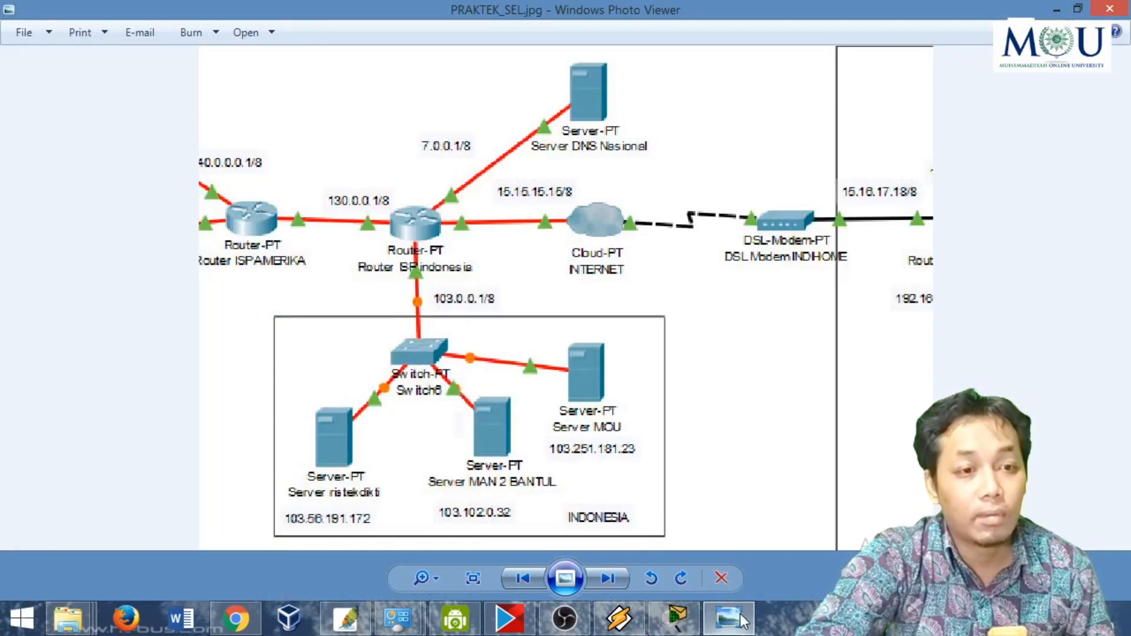
left_click(676, 617)
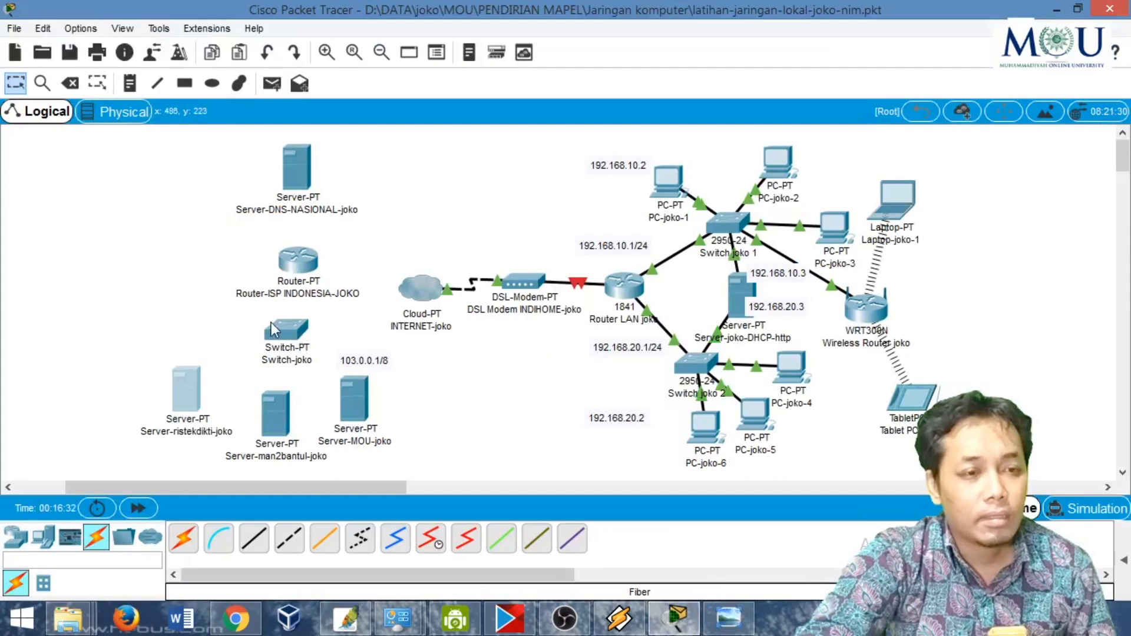
double_click(288, 331)
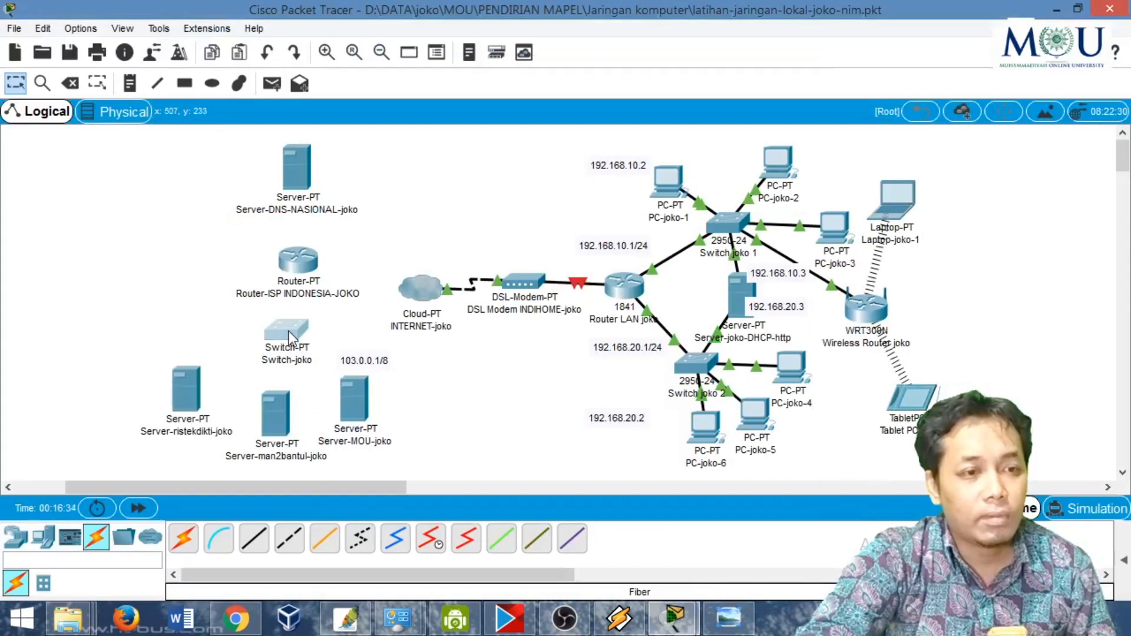
double_click(277, 331)
left_click(278, 331)
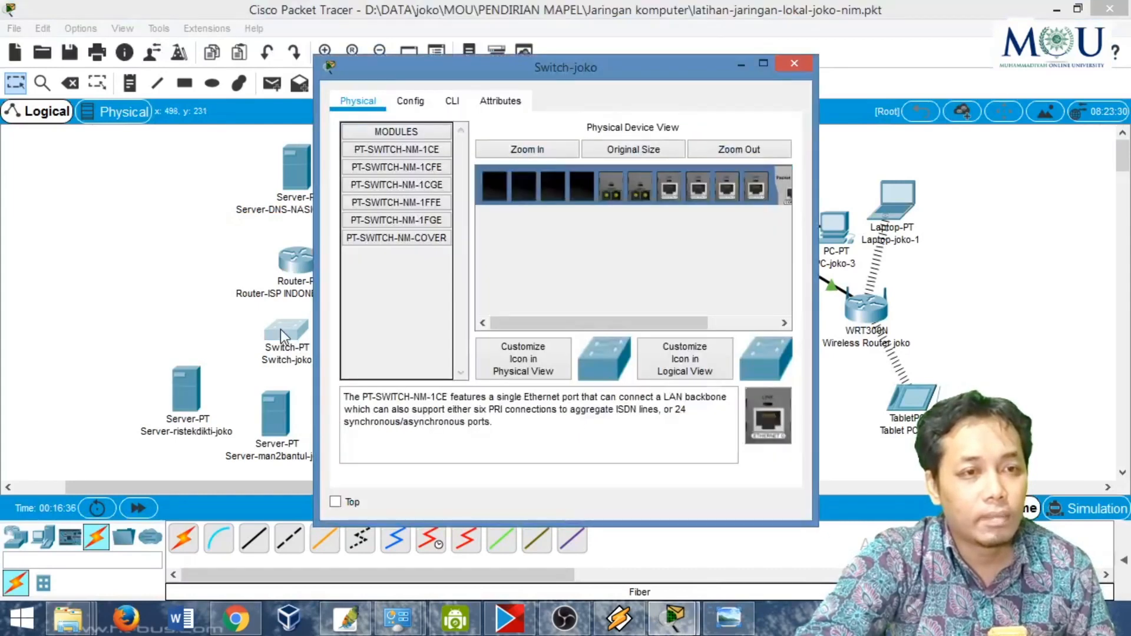
double_click(572, 75)
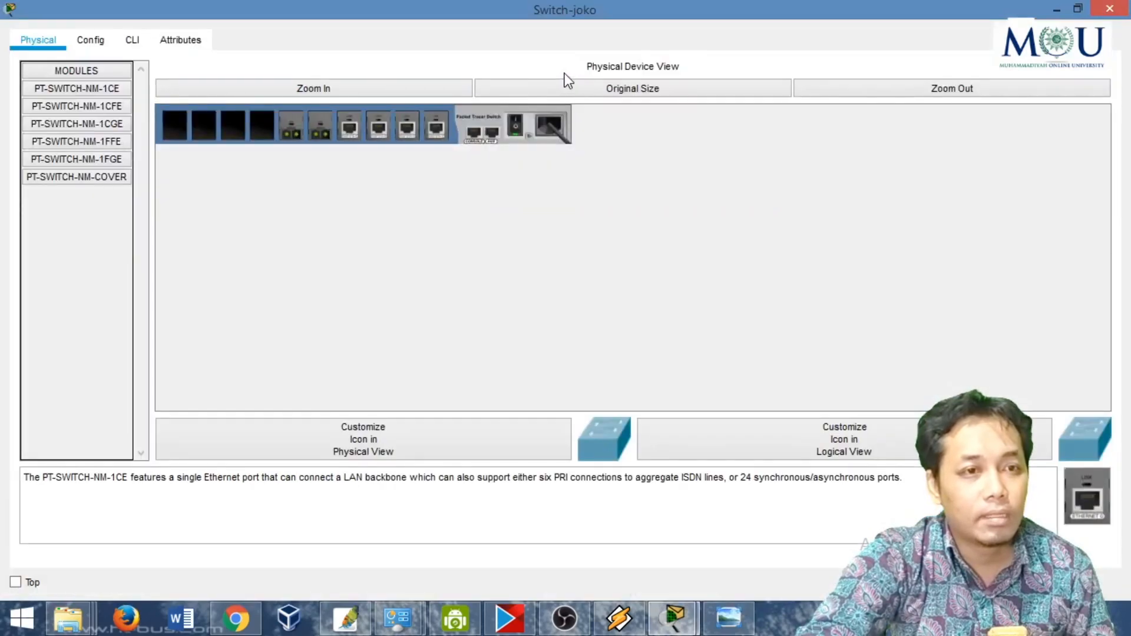
left_click(300, 89)
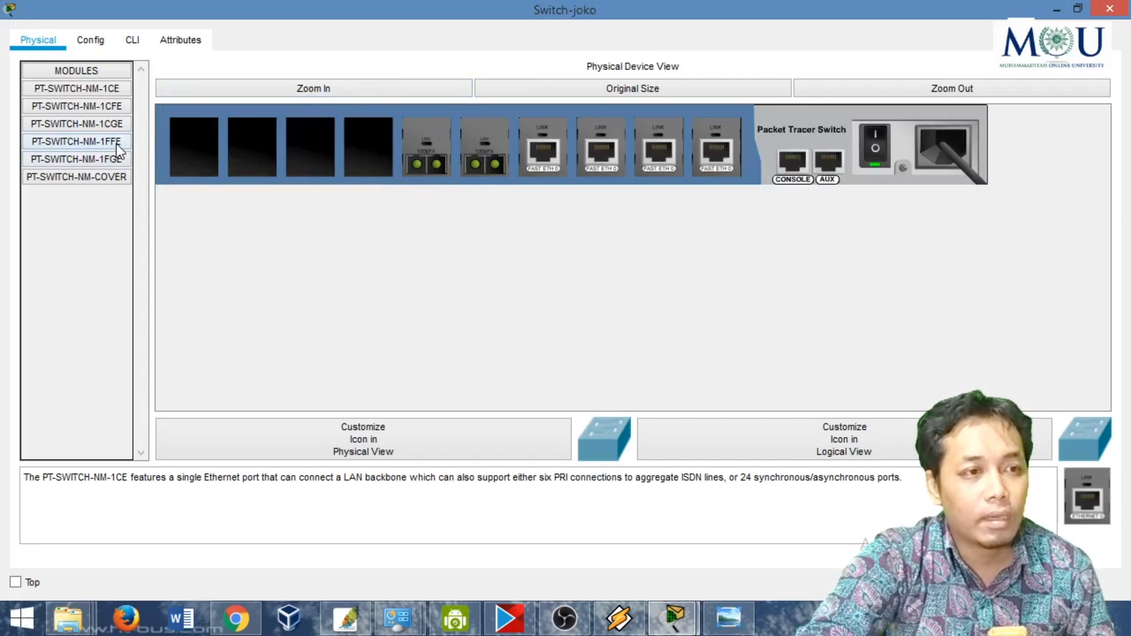
left_click_drag(469, 138, 93, 328)
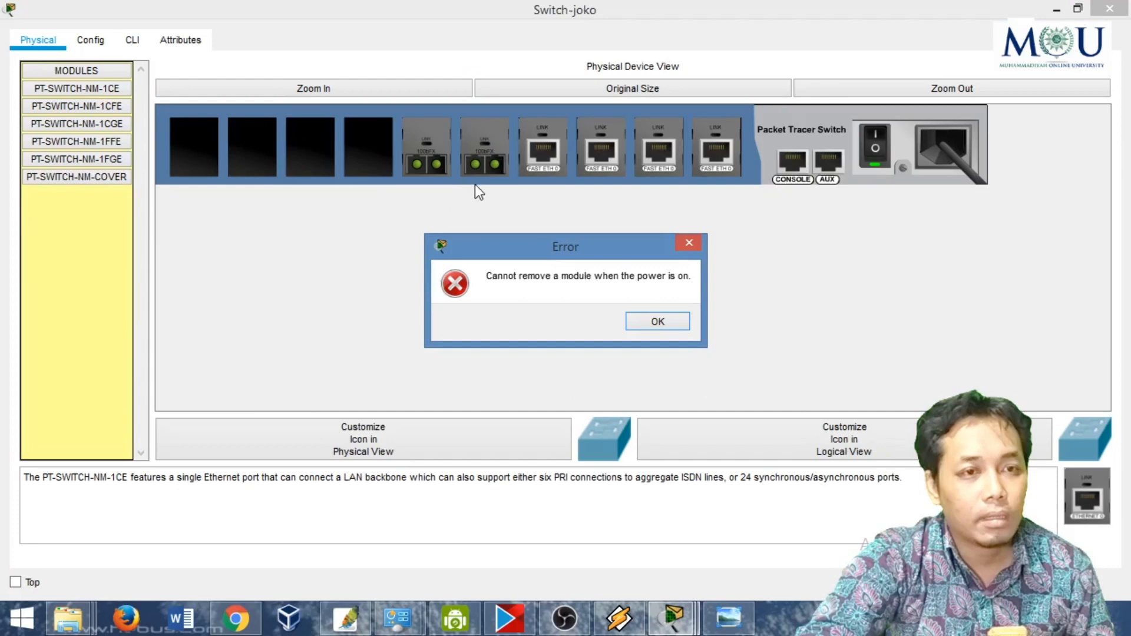
left_click(661, 318)
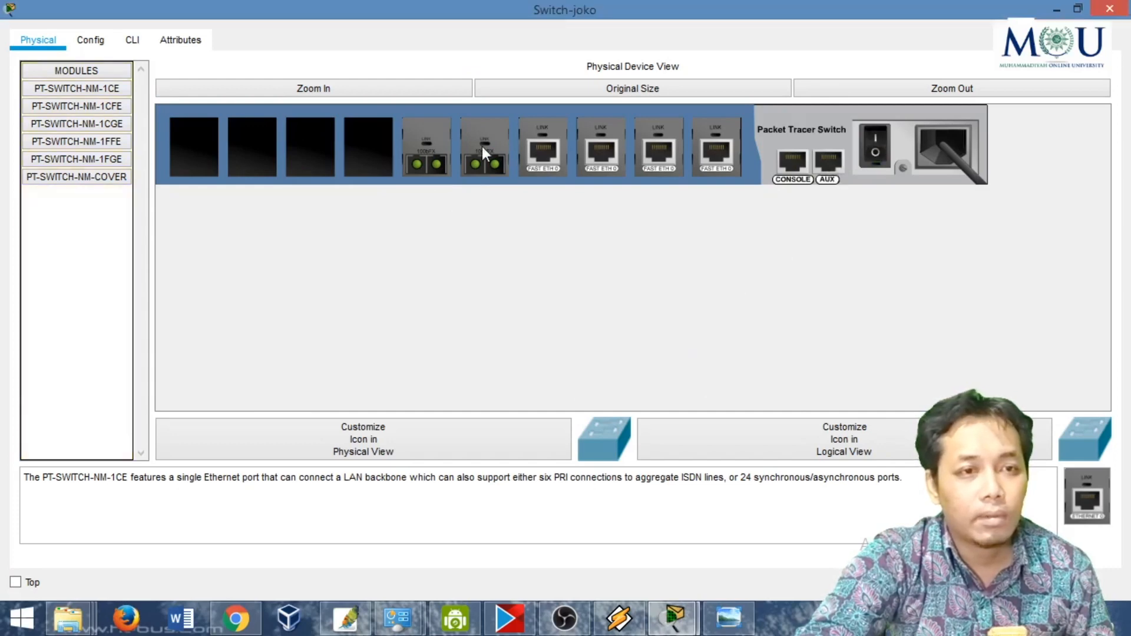
- Remove all six installed modules from the switch, the two optical ones and the four FastEthernet ones
left_click_drag(482, 152, 109, 259)
left_click_drag(418, 147, 86, 263)
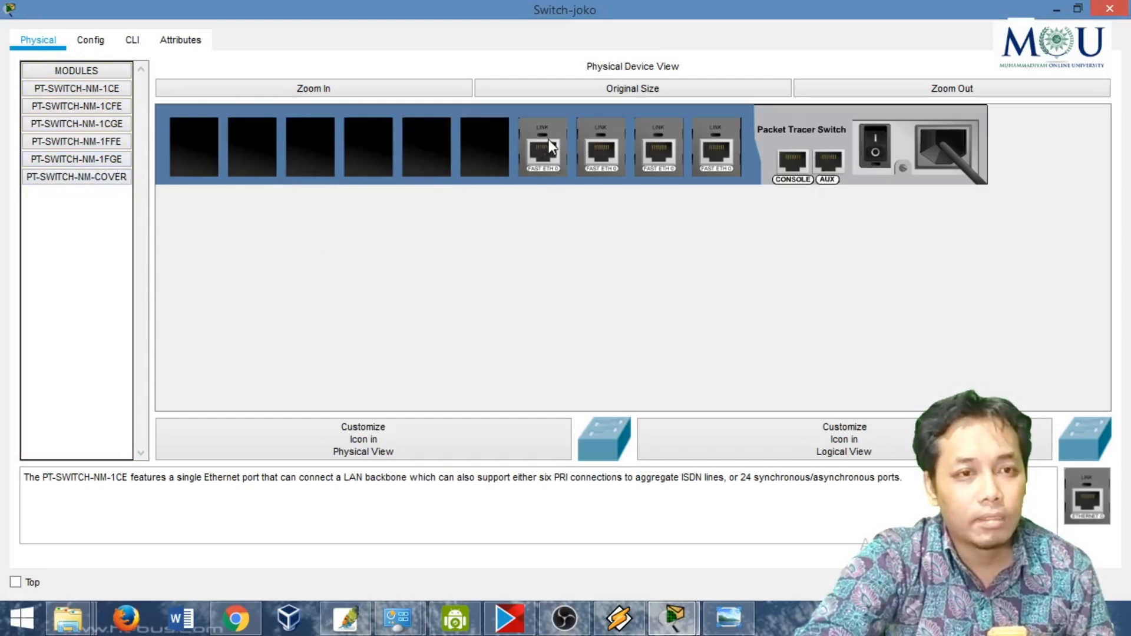
left_click_drag(554, 148, 98, 283)
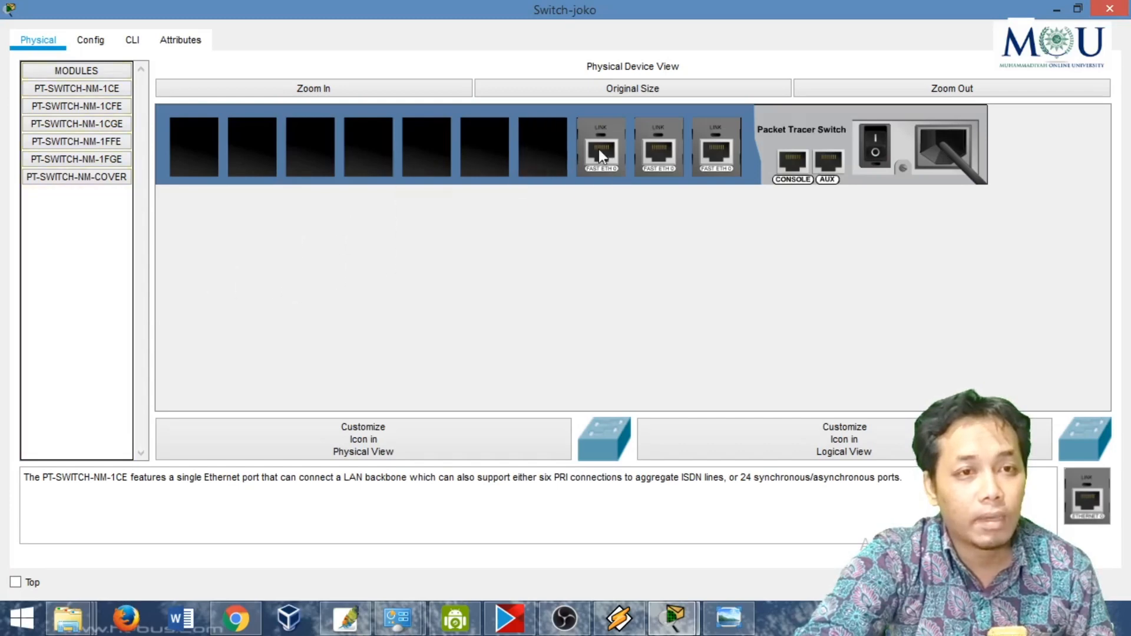
left_click_drag(600, 154, 104, 312)
left_click_drag(645, 163, 112, 301)
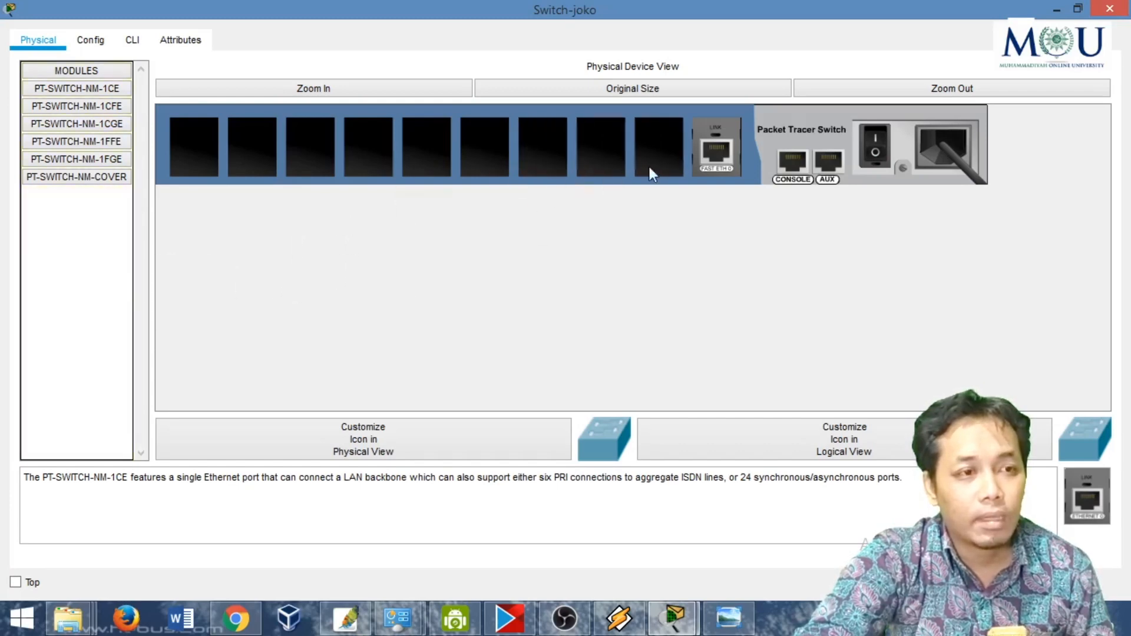
left_click_drag(716, 150, 77, 265)
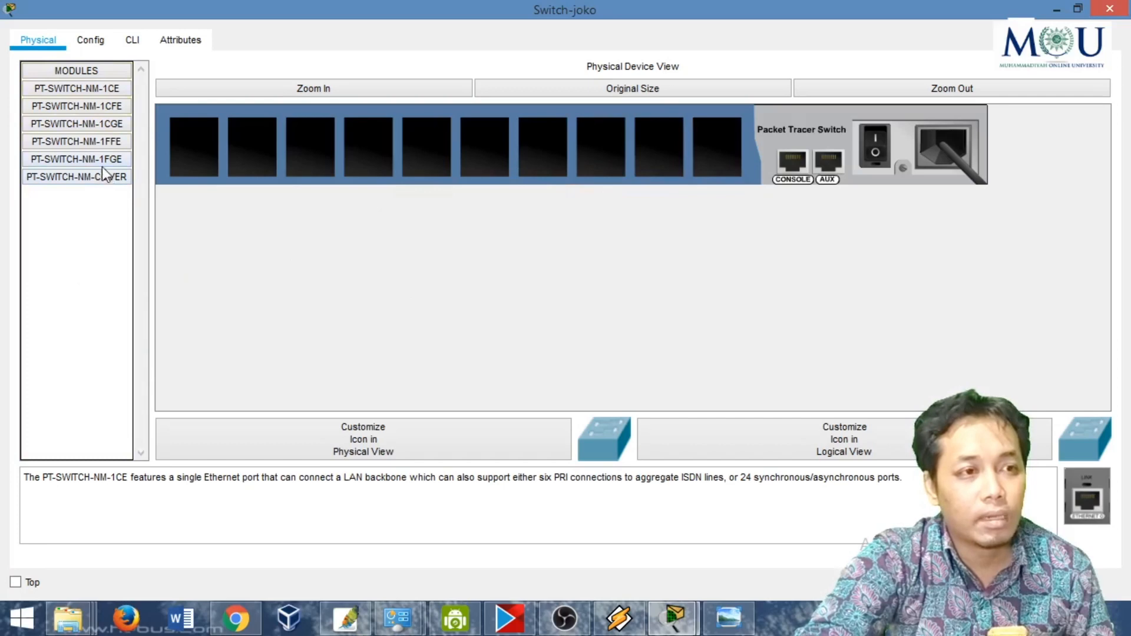
- Fit PT-SWITCH-NM-1FGE gigabit fiber modules into the switch's four slots nearest the console ports and power it back on
left_click_drag(118, 157, 669, 147)
left_click_drag(1082, 471, 596, 159)
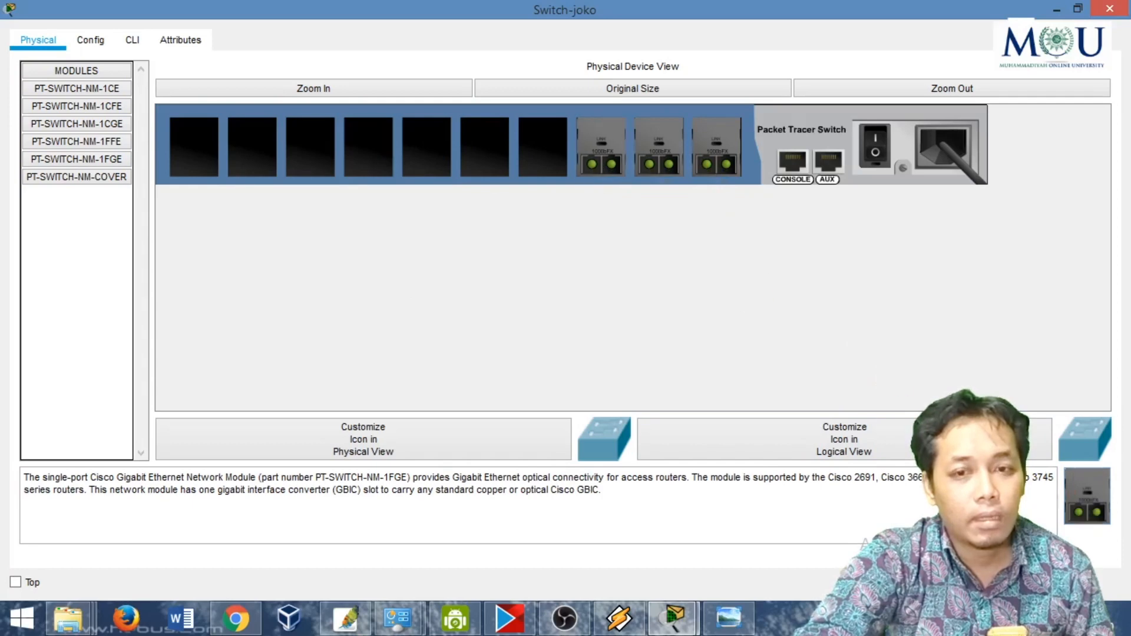
left_click_drag(1076, 494, 542, 150)
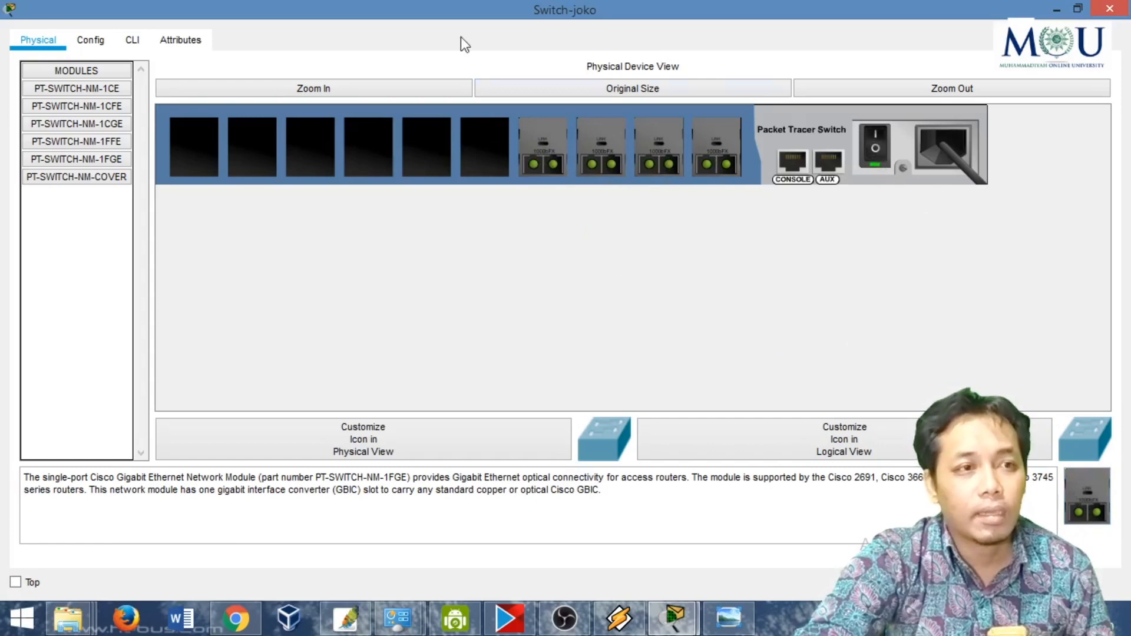
- Review the switch's interface list in its configuration, dismiss the booting notice and close its window
left_click(106, 44)
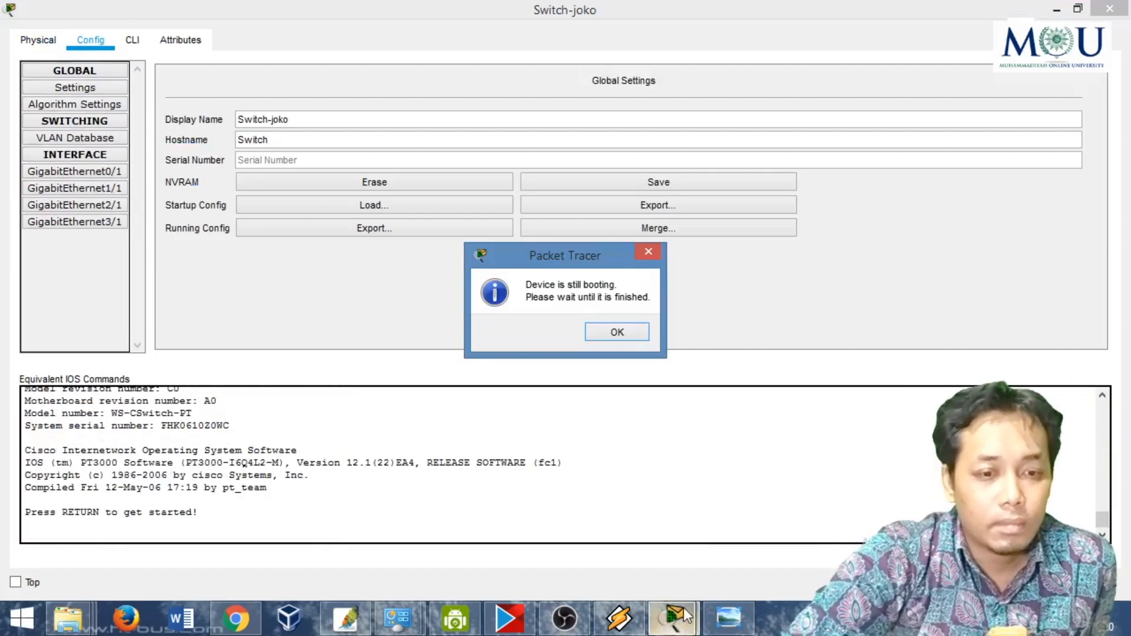
left_click(582, 610)
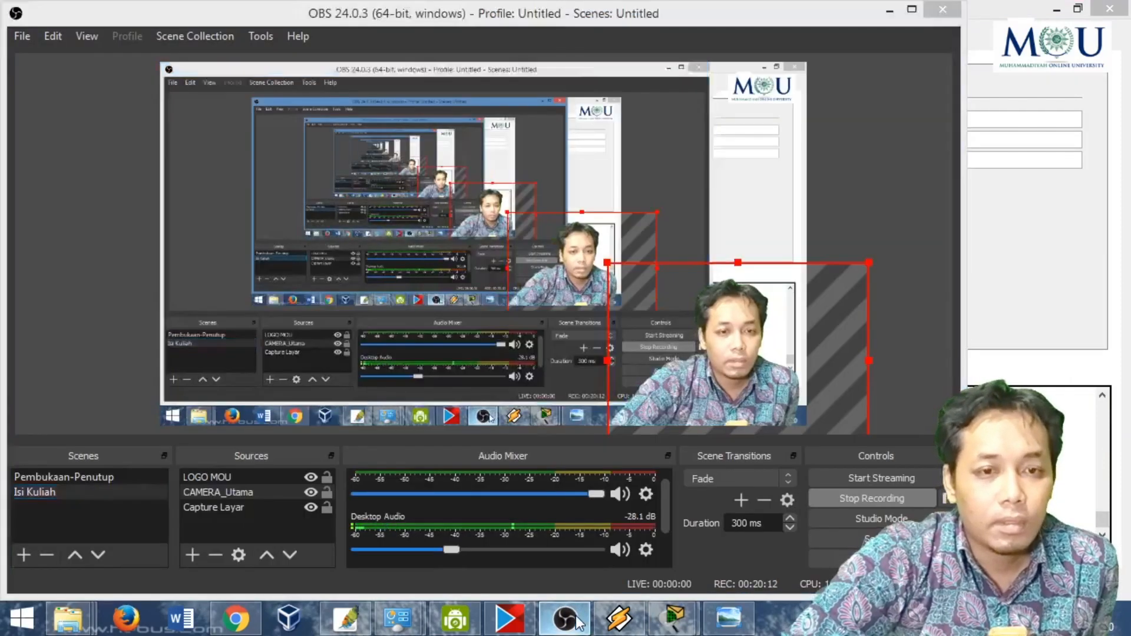
left_click(577, 613)
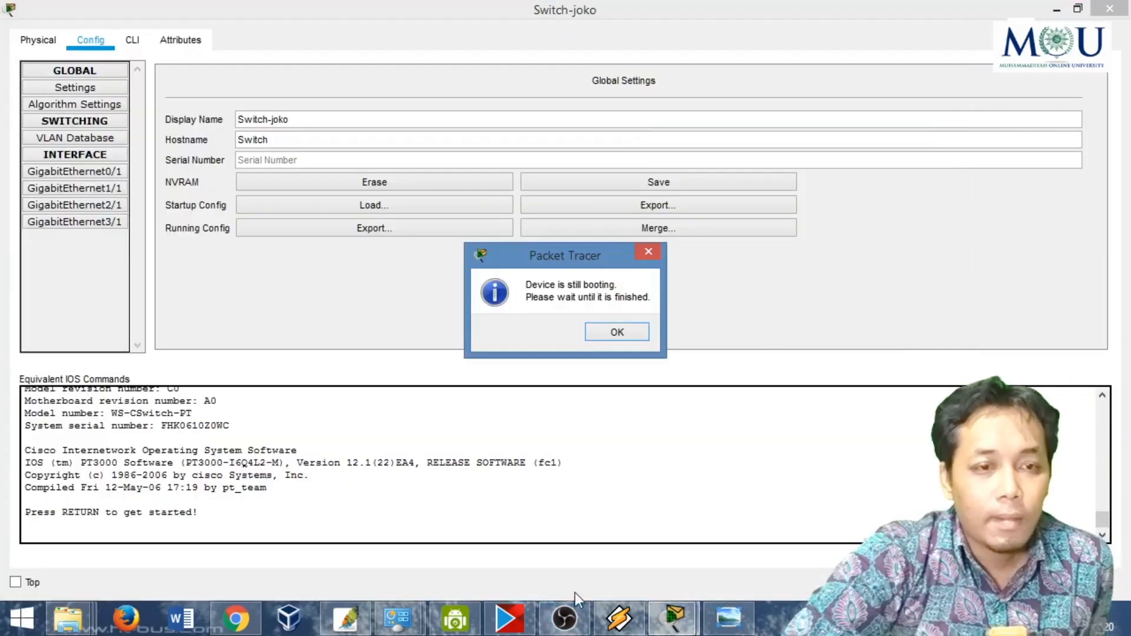
left_click(617, 333)
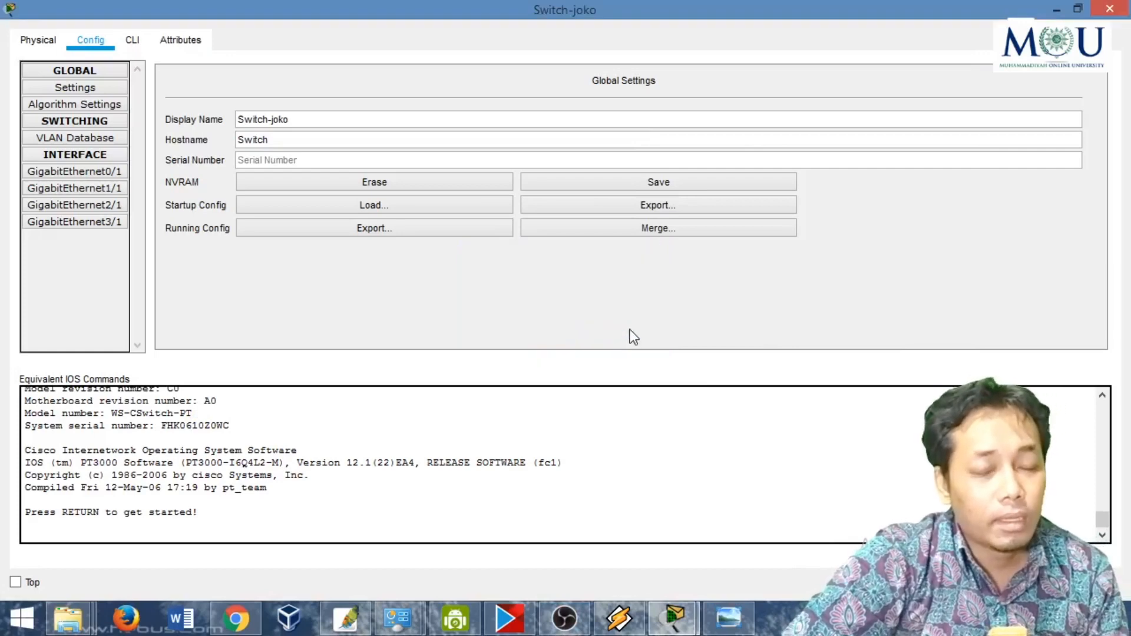
mouse_move(1122, 7)
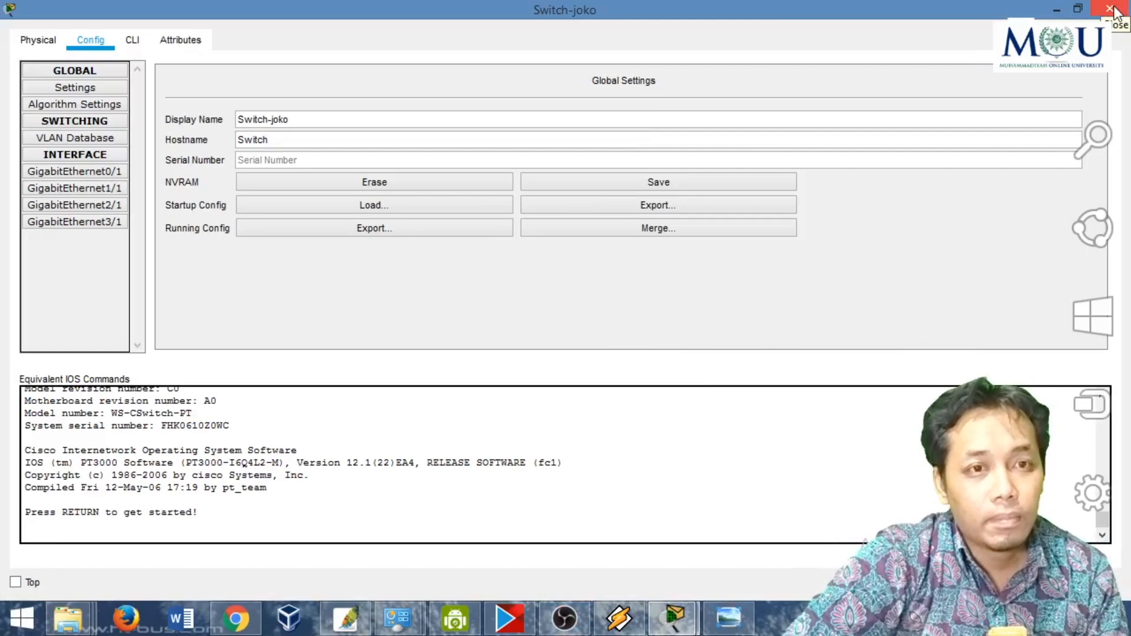
left_click(1110, 9)
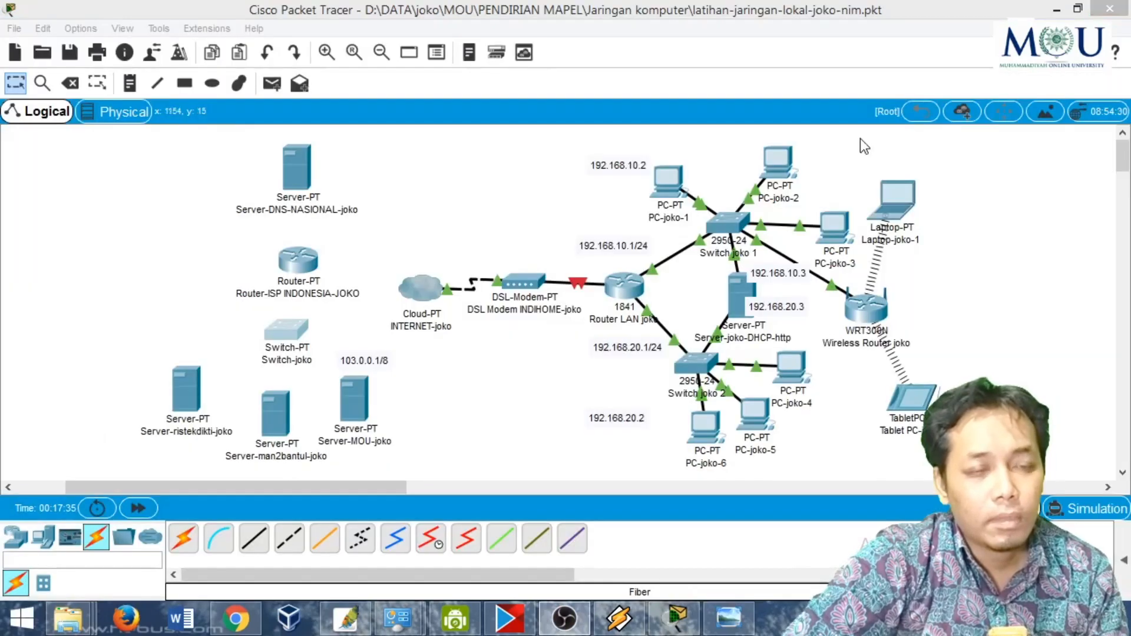
- Check the Internet cloud's interface list, and run a fiber cable from its GigabitEthernet4 port to GigabitEthernet4/0 on the ISP router
left_click(423, 288)
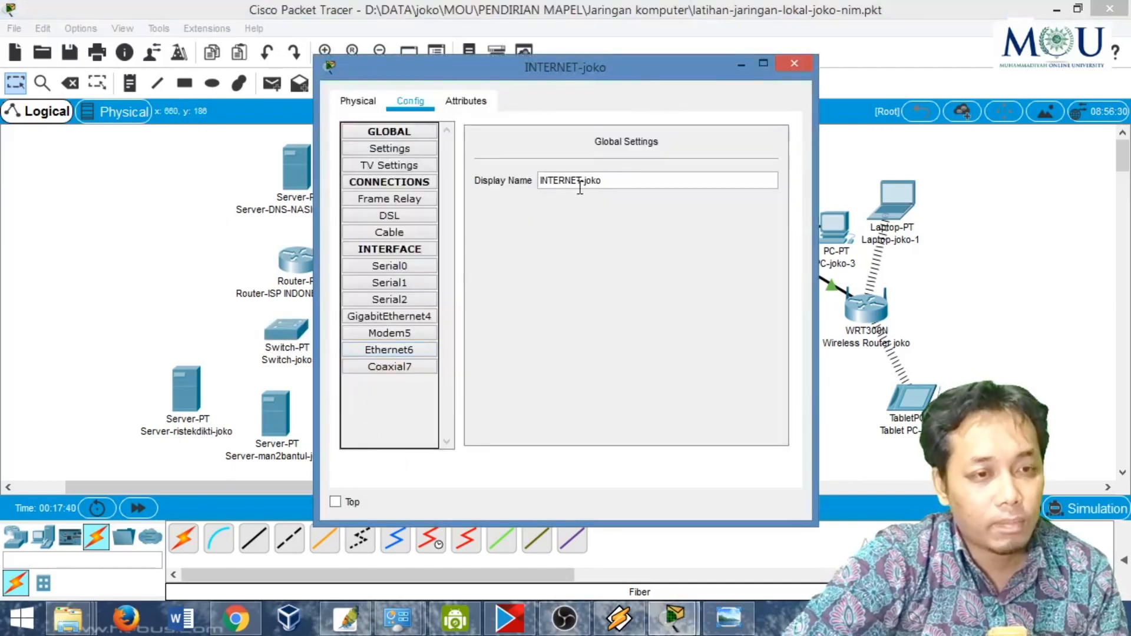
left_click(792, 63)
left_click(324, 538)
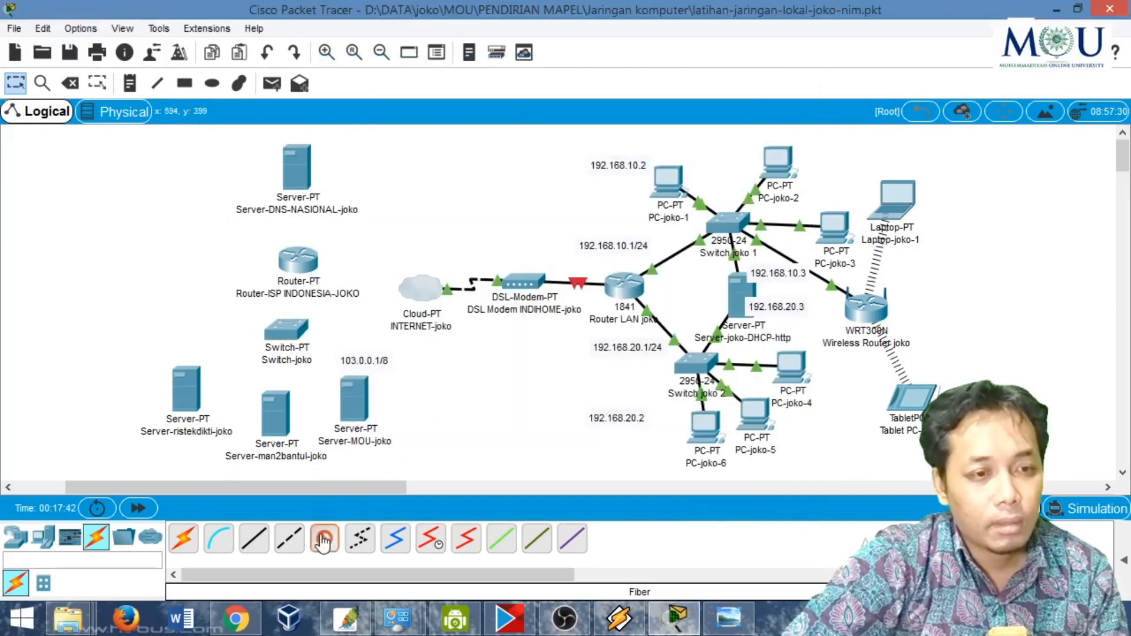
left_click(416, 284)
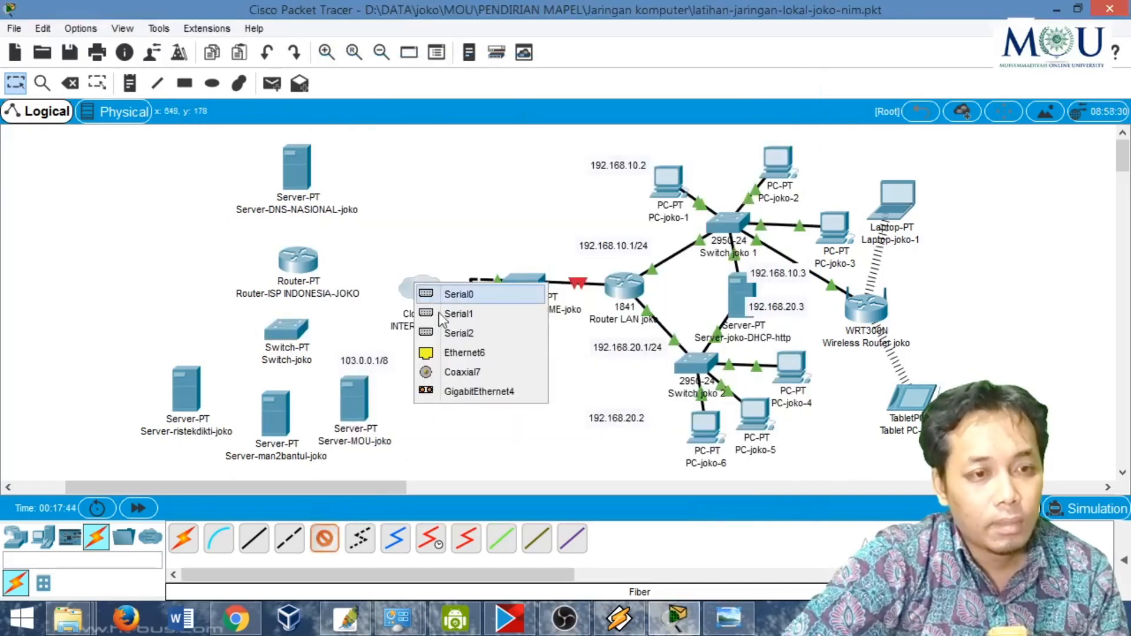
left_click(458, 392)
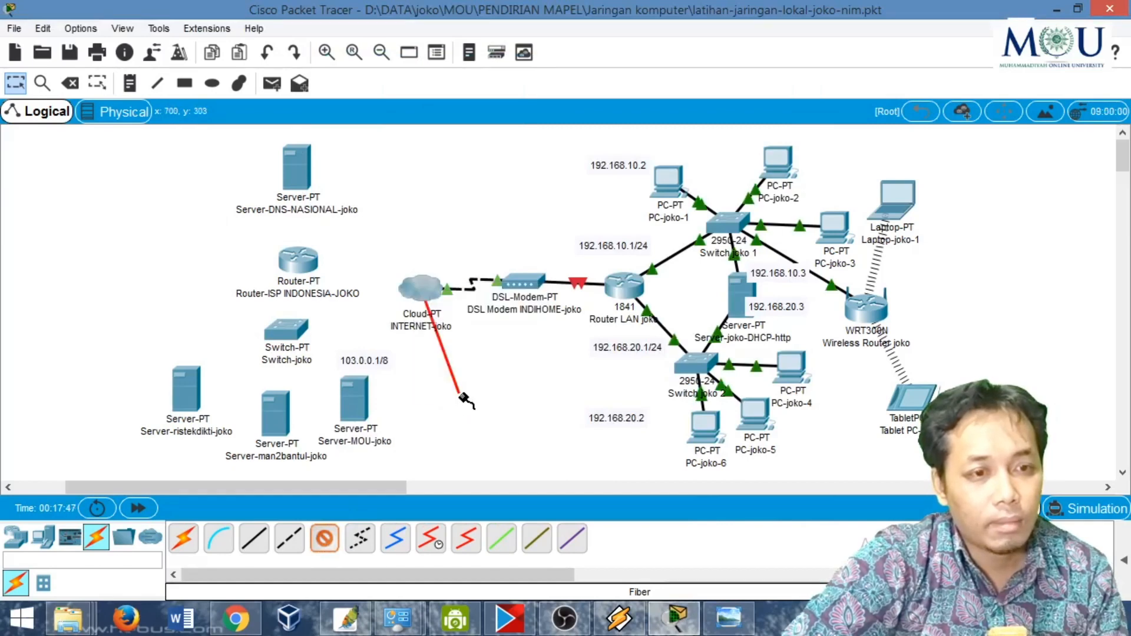
left_click(296, 261)
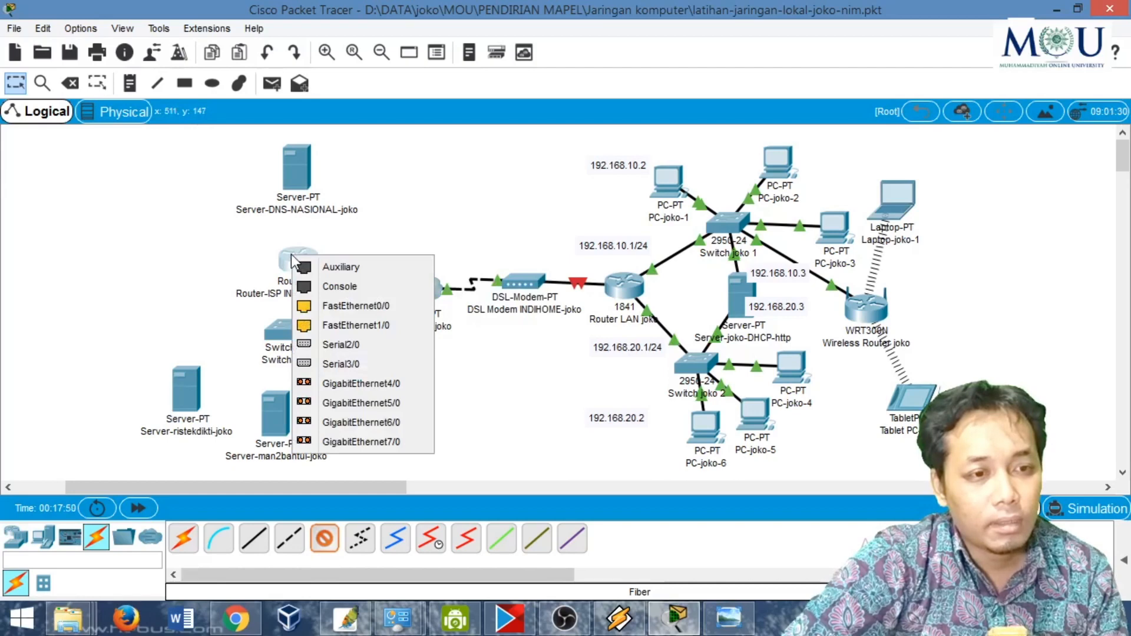
left_click(358, 383)
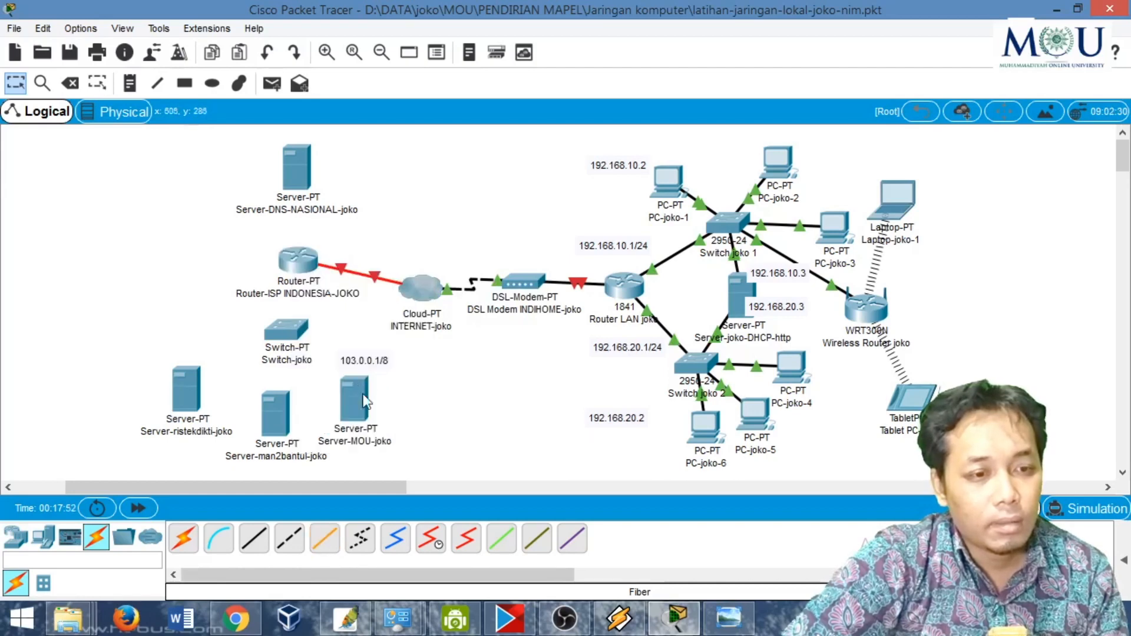
- Run a fiber cable from GigabitEthernet5/0 on the ISP router to a gigabit port on the switch below it
left_click(326, 541)
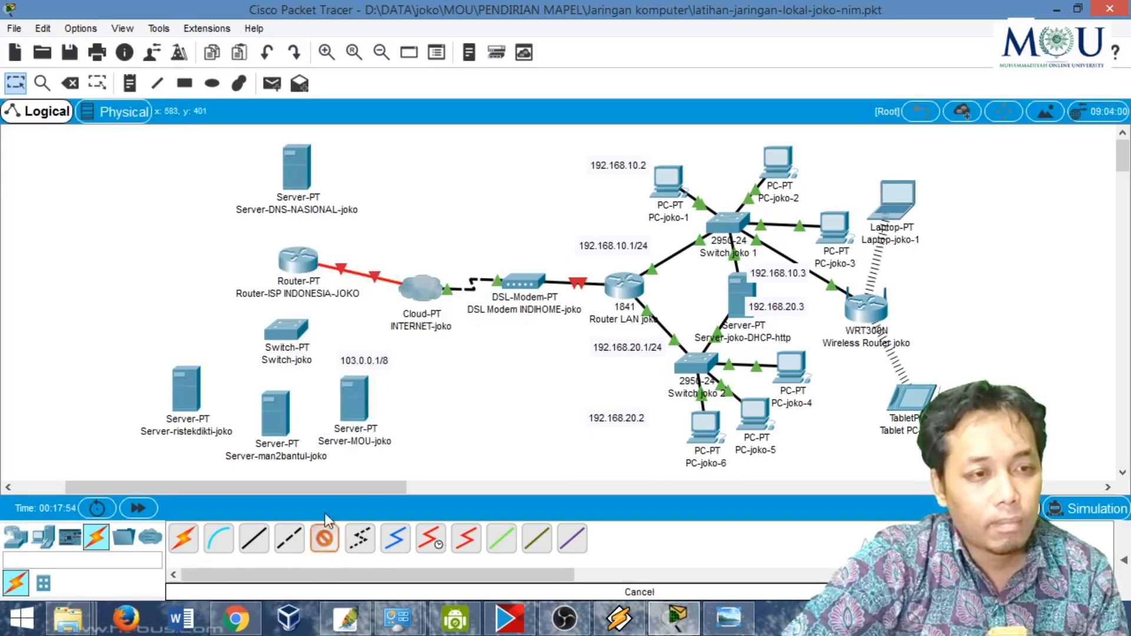
left_click(293, 260)
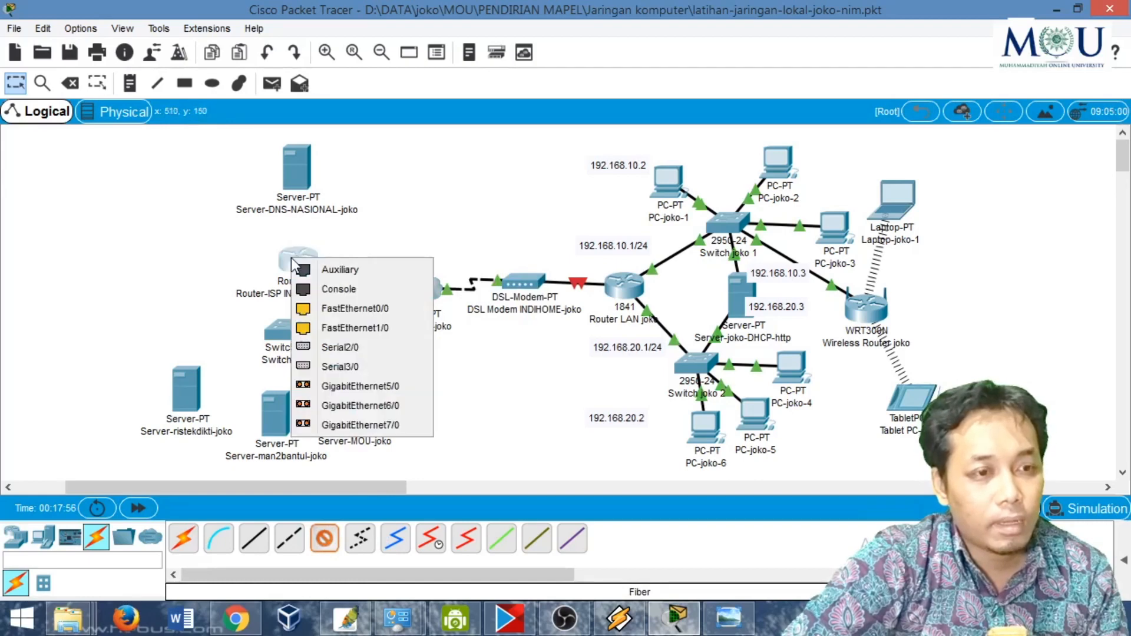
left_click(338, 388)
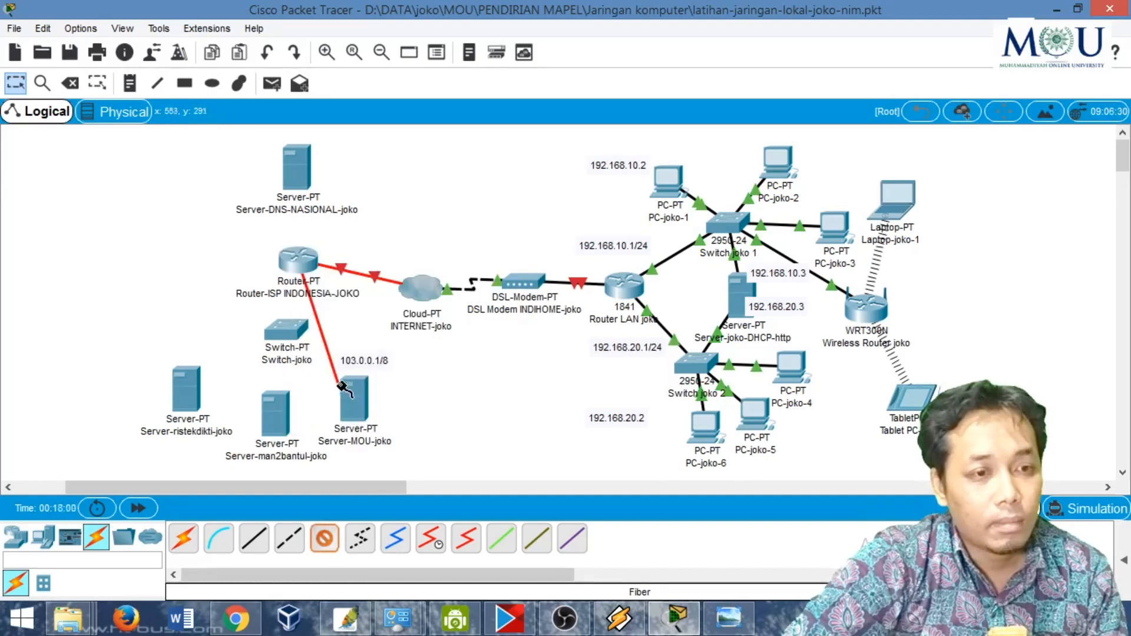
left_click(281, 325)
left_click(316, 354)
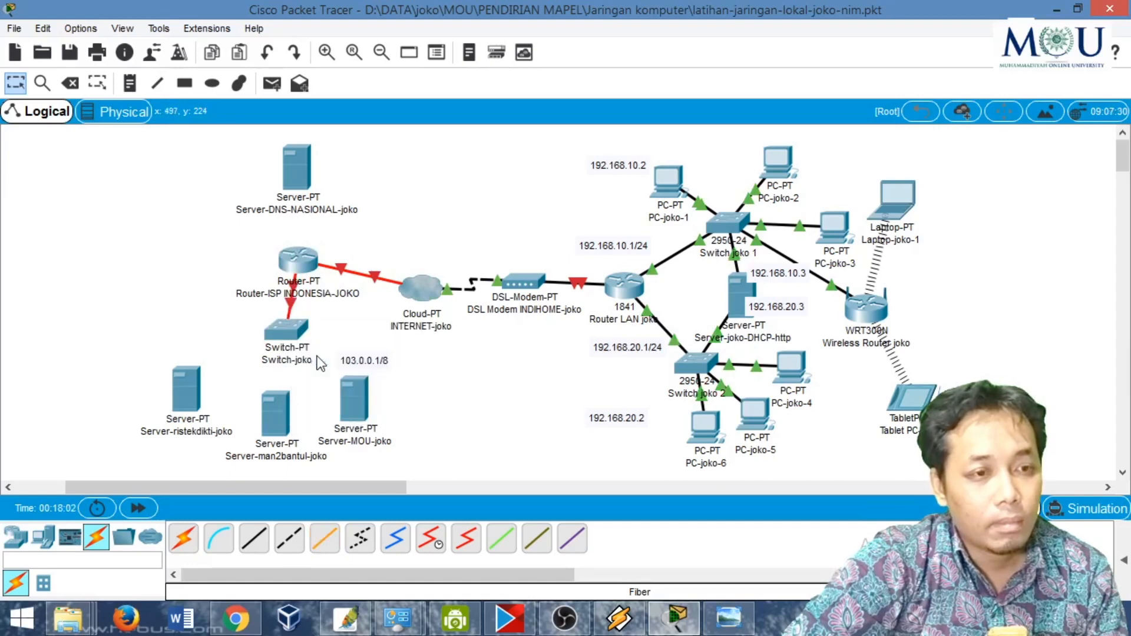
- Run a fiber cable from GigabitEthernet6/0 on the ISP router to GigabitEthernet0 on the national DNS server
left_click(305, 259)
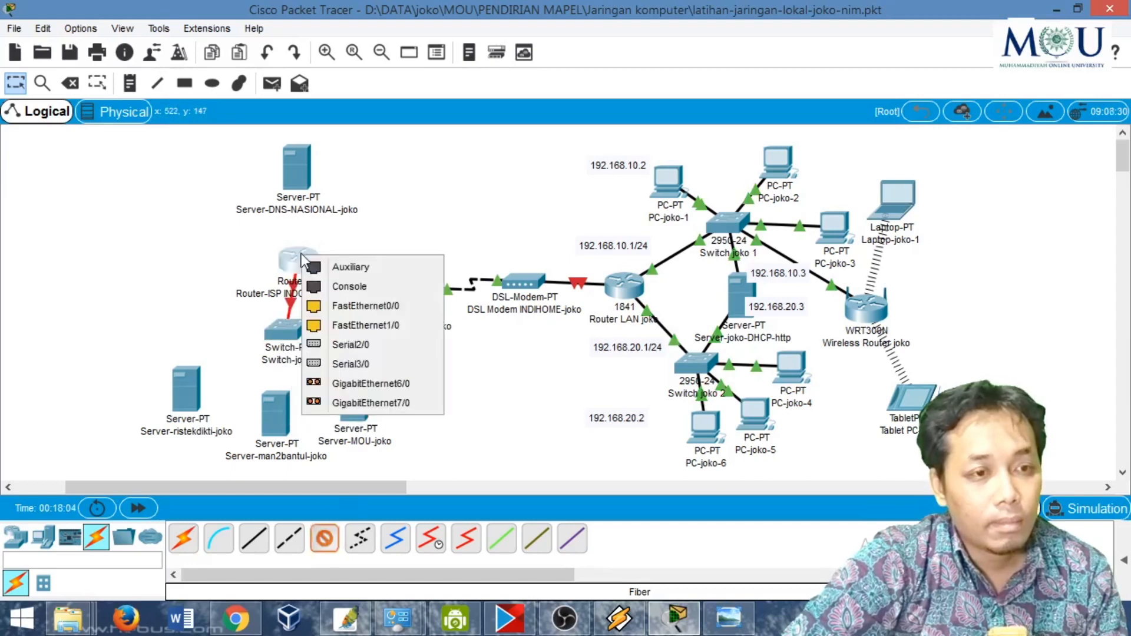
left_click(344, 383)
left_click(298, 171)
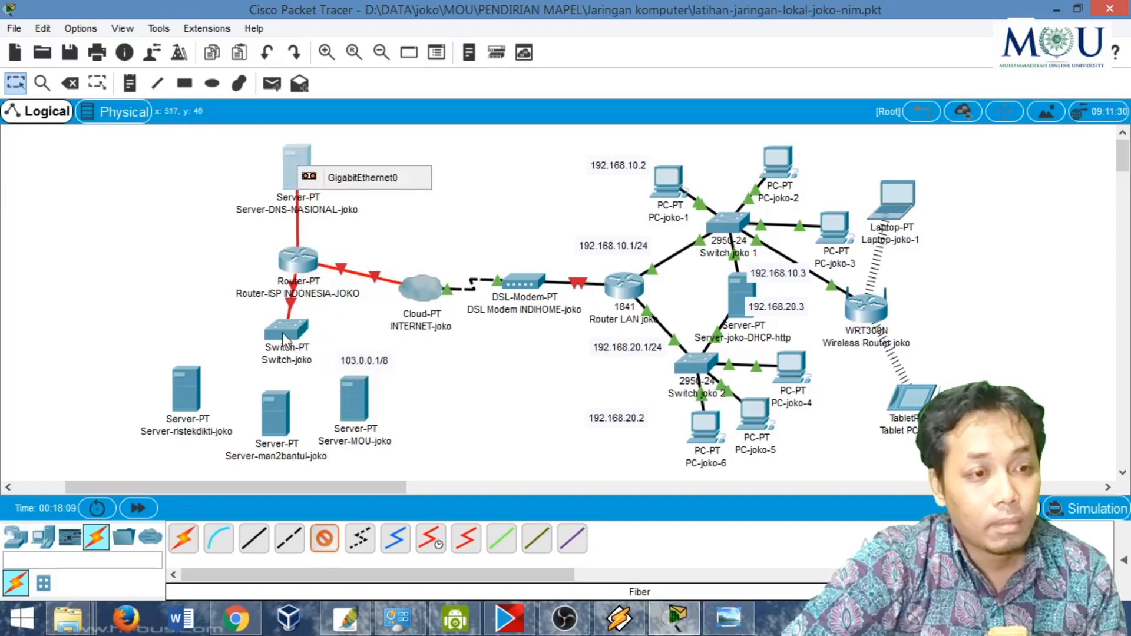
left_click(457, 405)
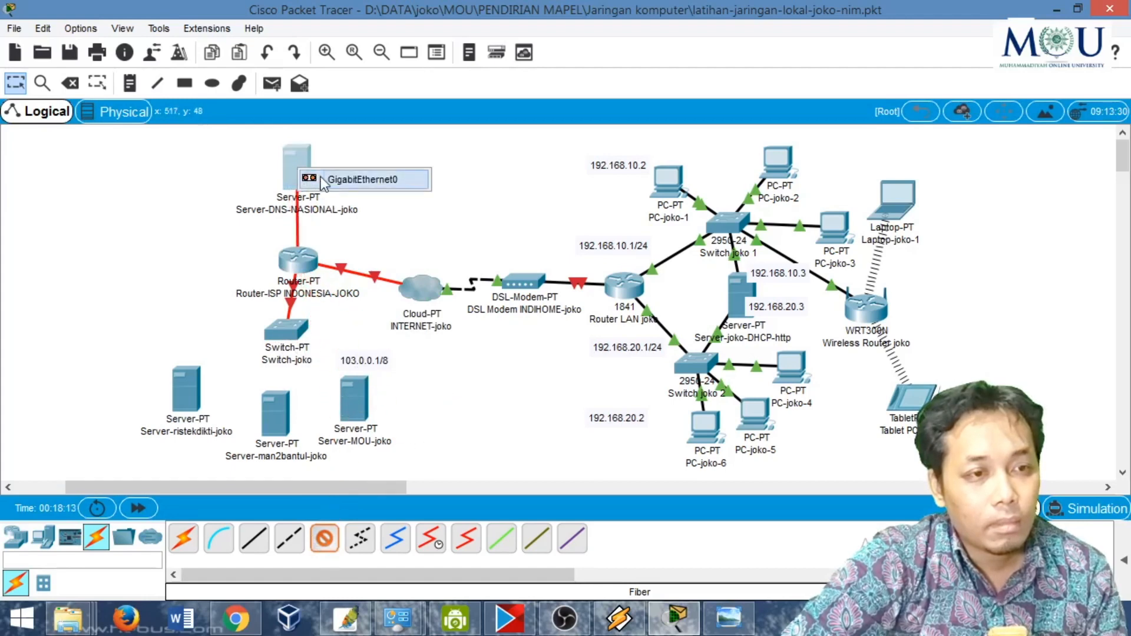
left_click(320, 180)
- Run a fiber cable from the switch's GigabitEthernet1/1 port to GigabitEthernet0 on the MOU server
left_click(326, 550)
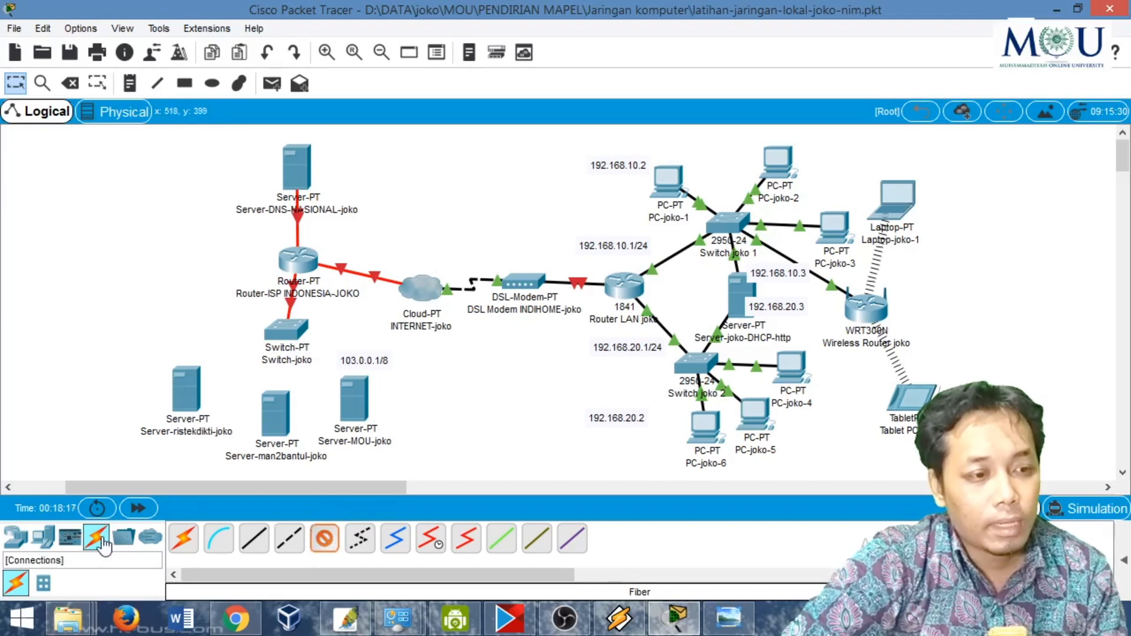
left_click(329, 545)
left_click(329, 545)
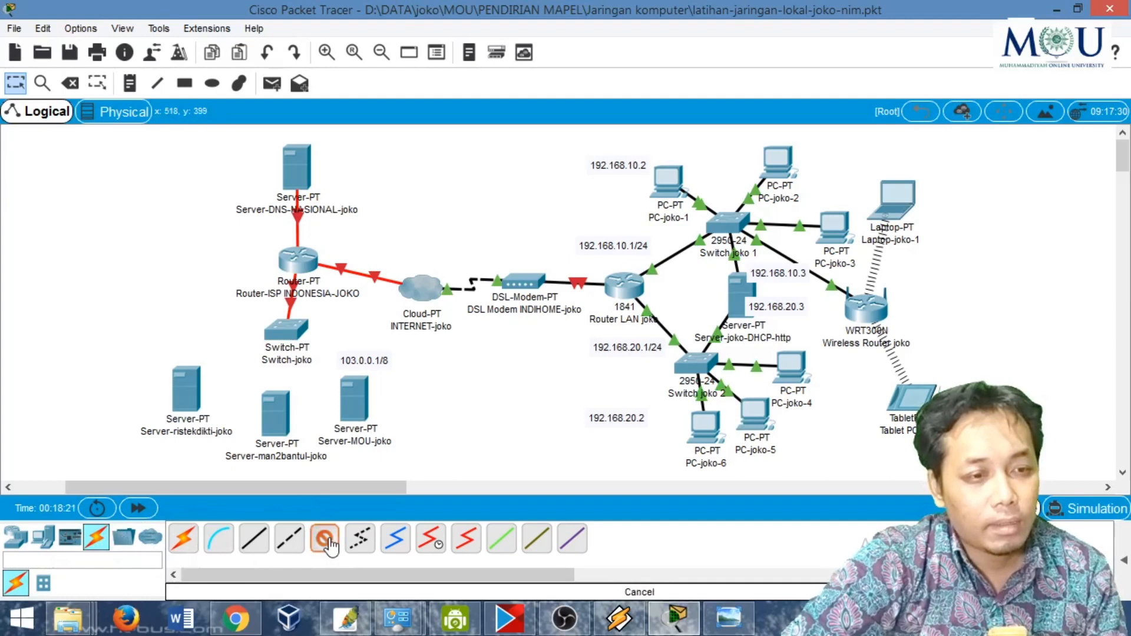
left_click(285, 326)
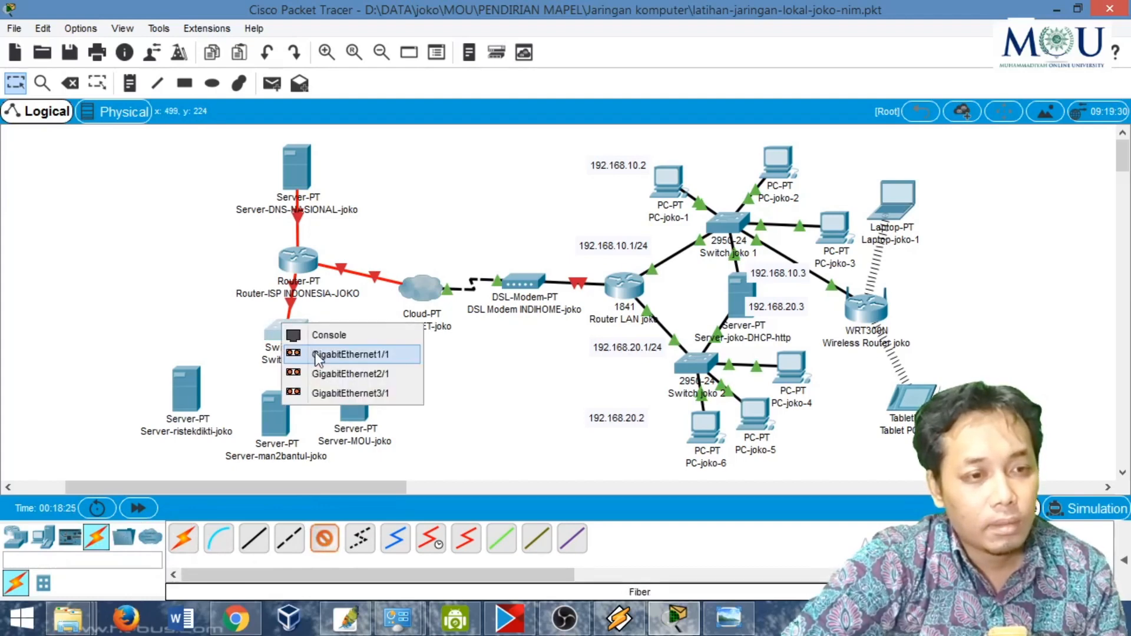
left_click(316, 354)
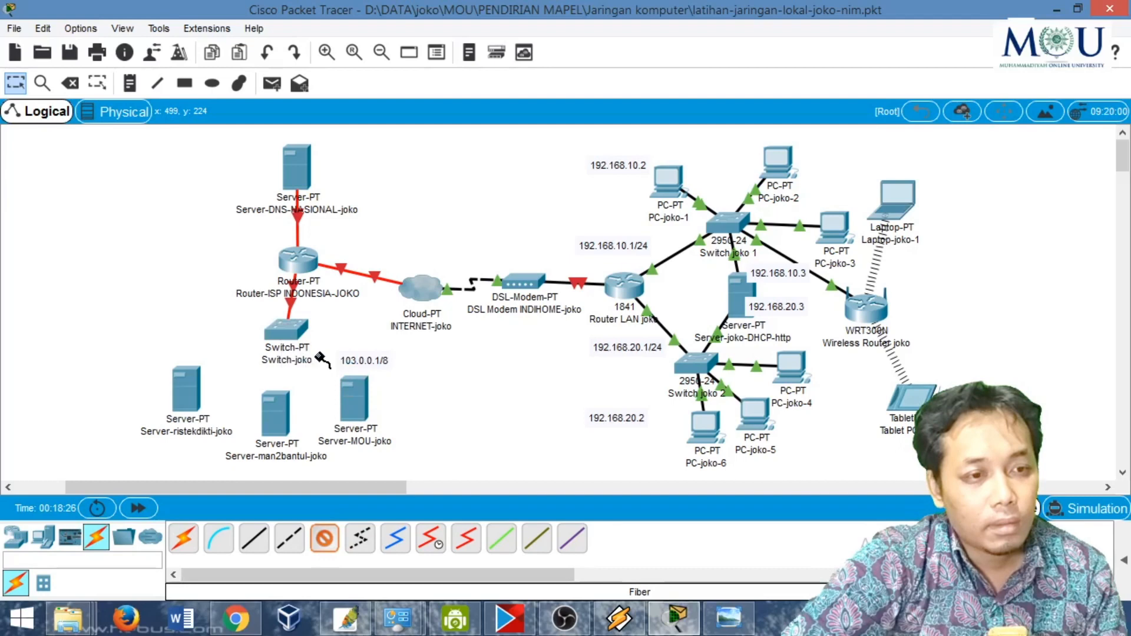
left_click(357, 408)
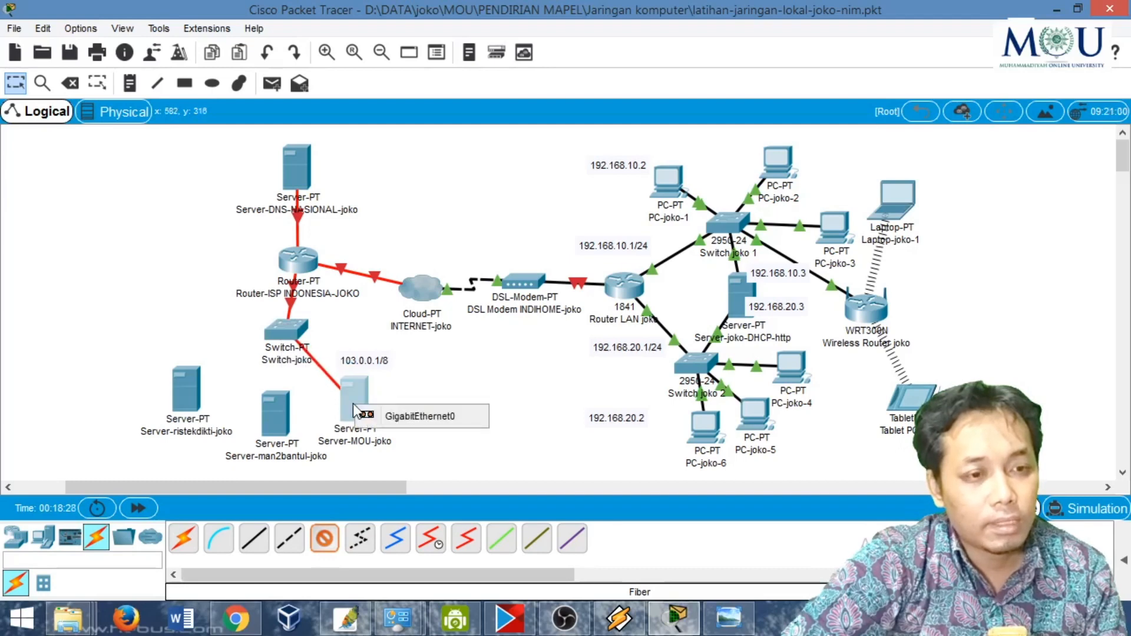
left_click(399, 419)
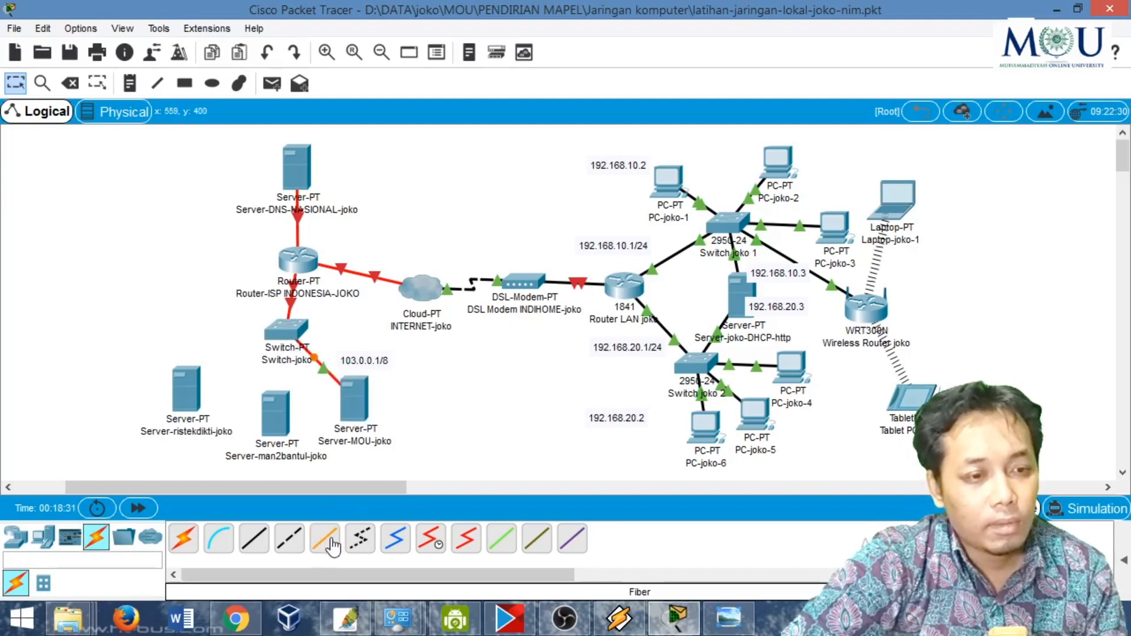
- Run a fiber cable from the switch's GigabitEthernet2/1 port to the gigabit port on the man2bantul server
left_click(331, 542)
left_click(284, 331)
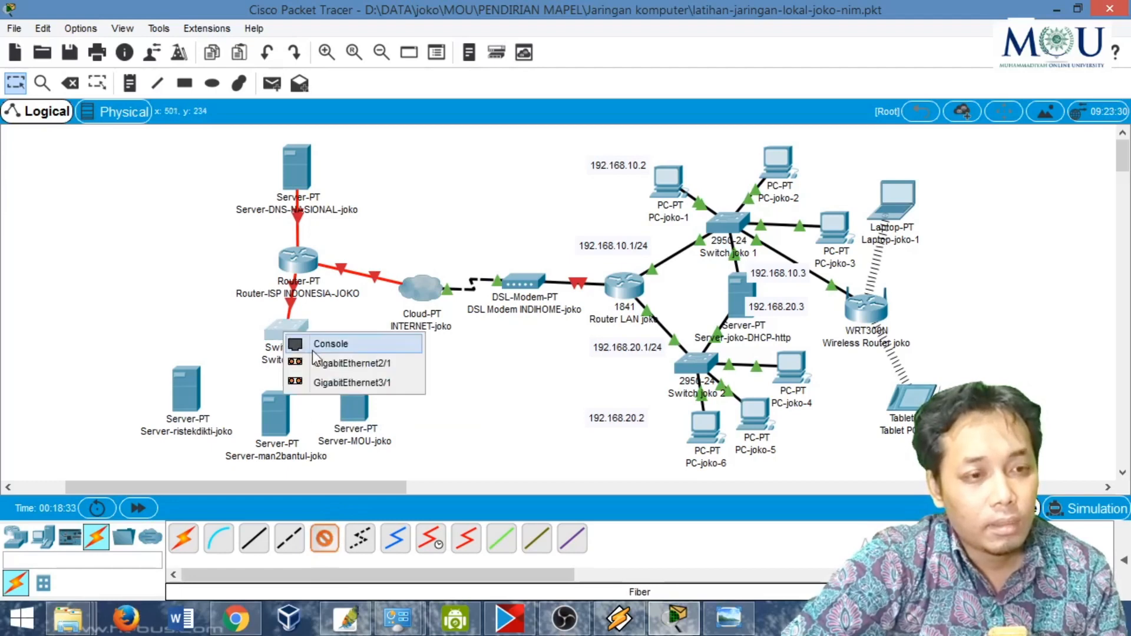
left_click(339, 364)
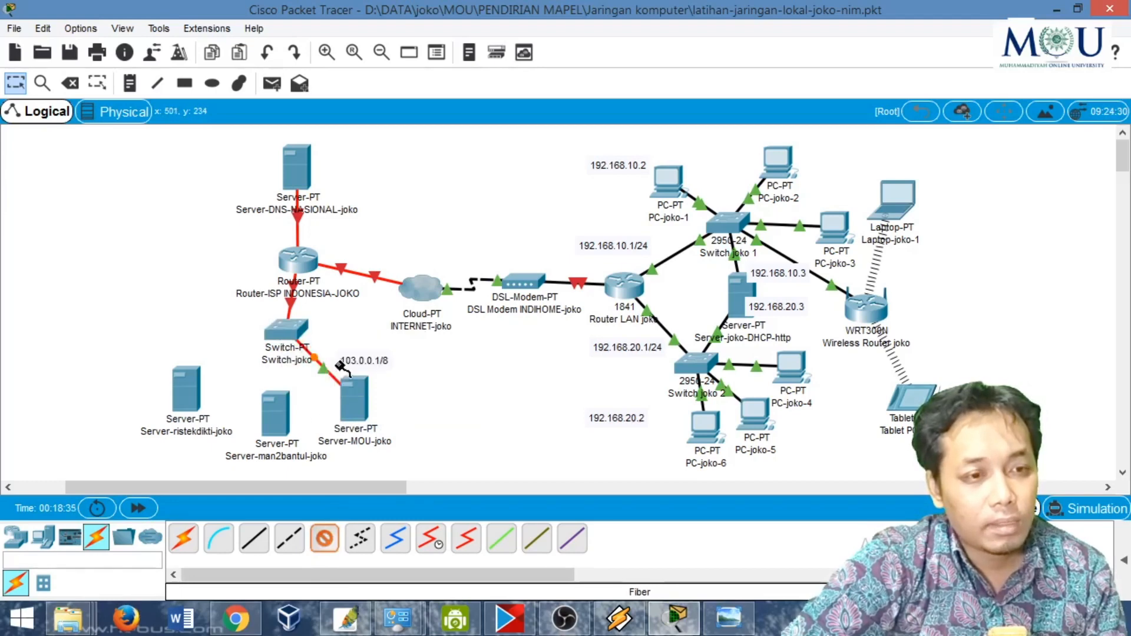
left_click(270, 422)
left_click(291, 431)
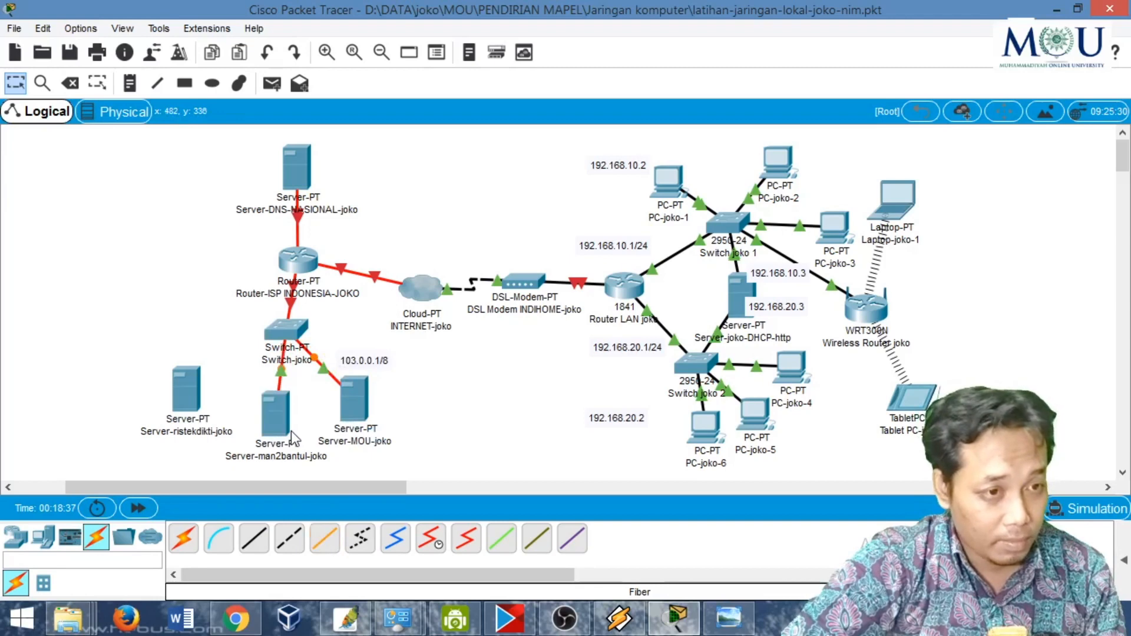
- Run a fiber cable from the switch's GigabitEthernet3/1 port to GigabitEthernet0 on the ristekdikti server
left_click(325, 538)
left_click(295, 332)
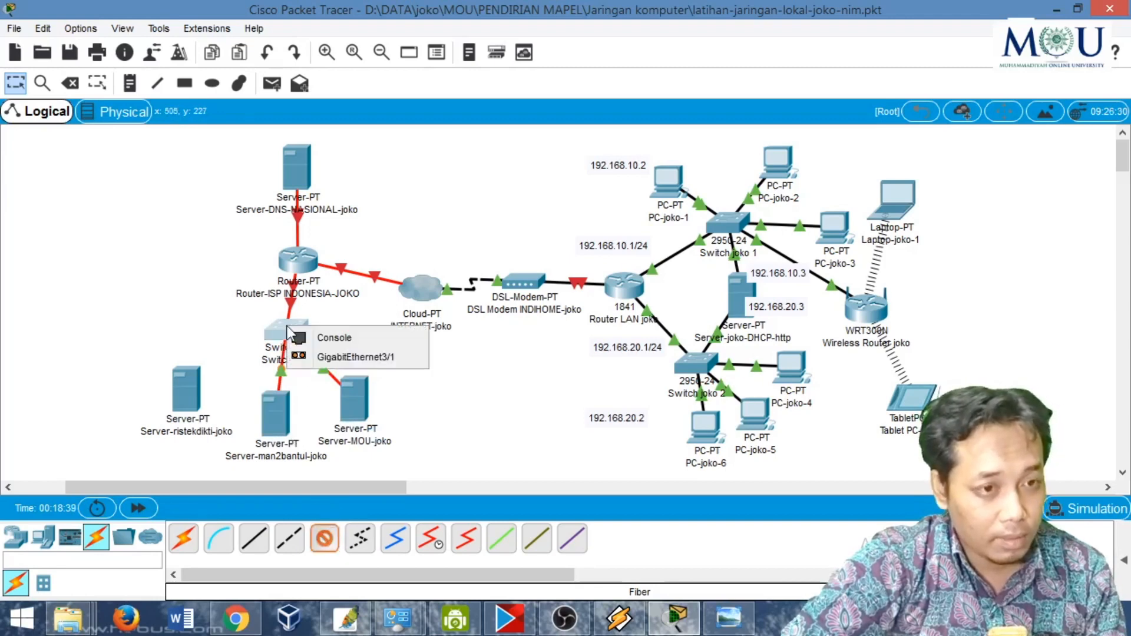
left_click(340, 357)
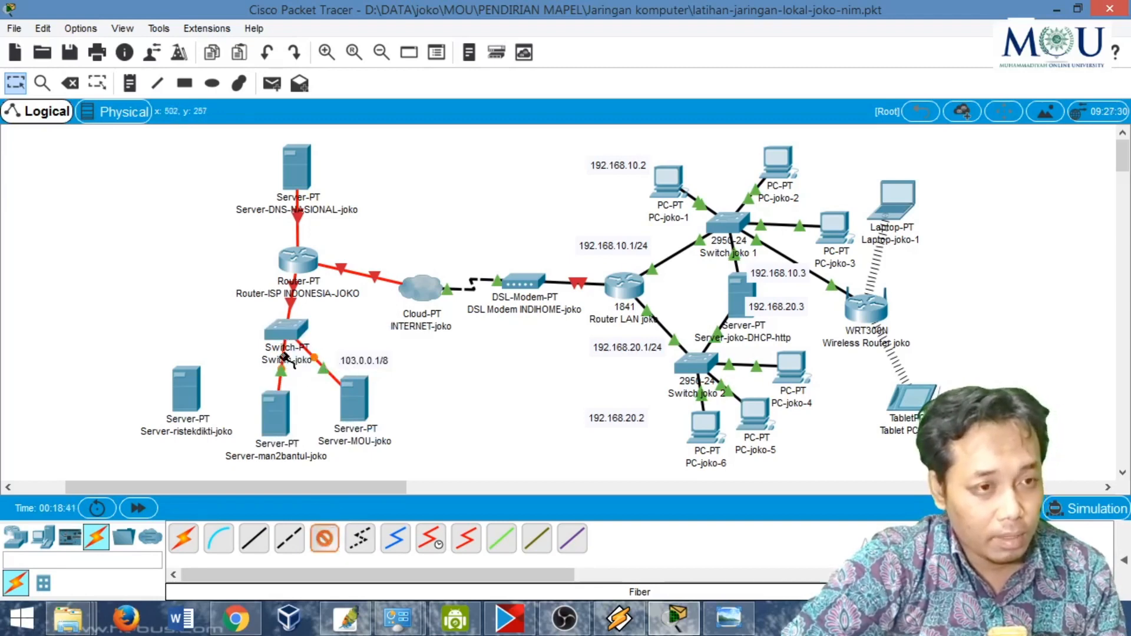
left_click(180, 396)
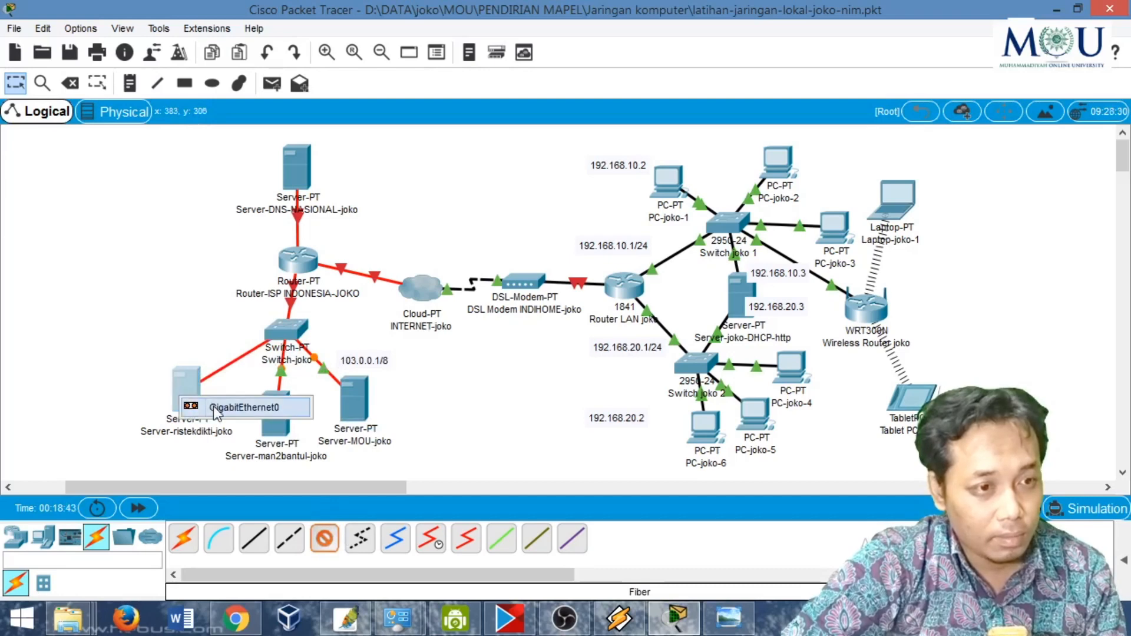
left_click(213, 407)
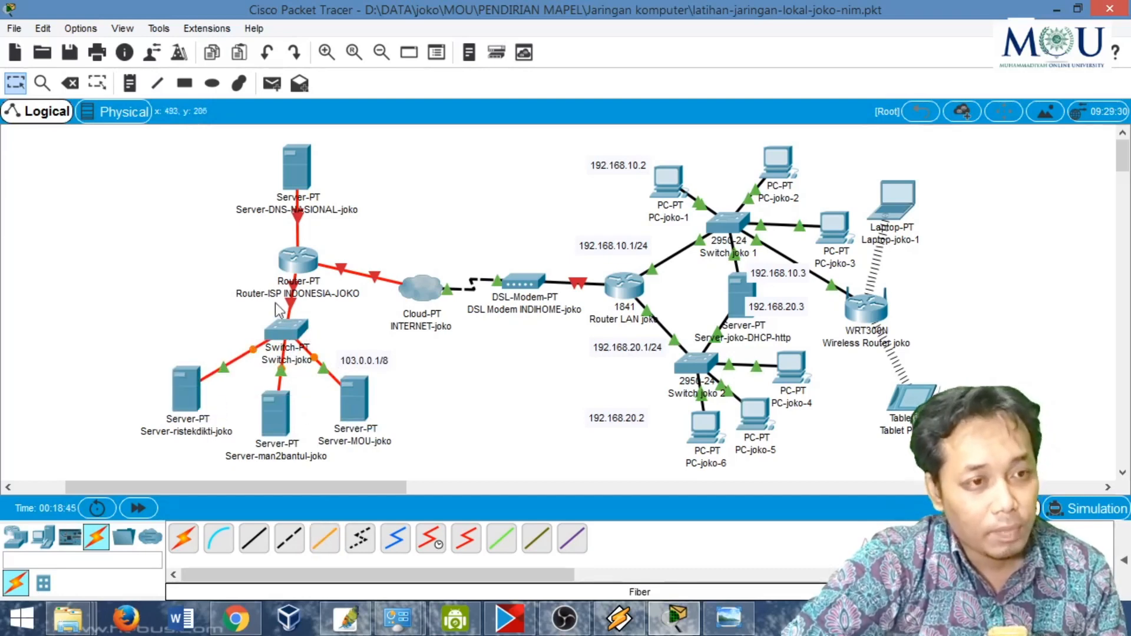
- Nudge the ISP router slightly toward the cloud, and delete all six fiber links between the cloud, ISP router, DNS server, switch and three servers
left_click_drag(295, 267, 303, 267)
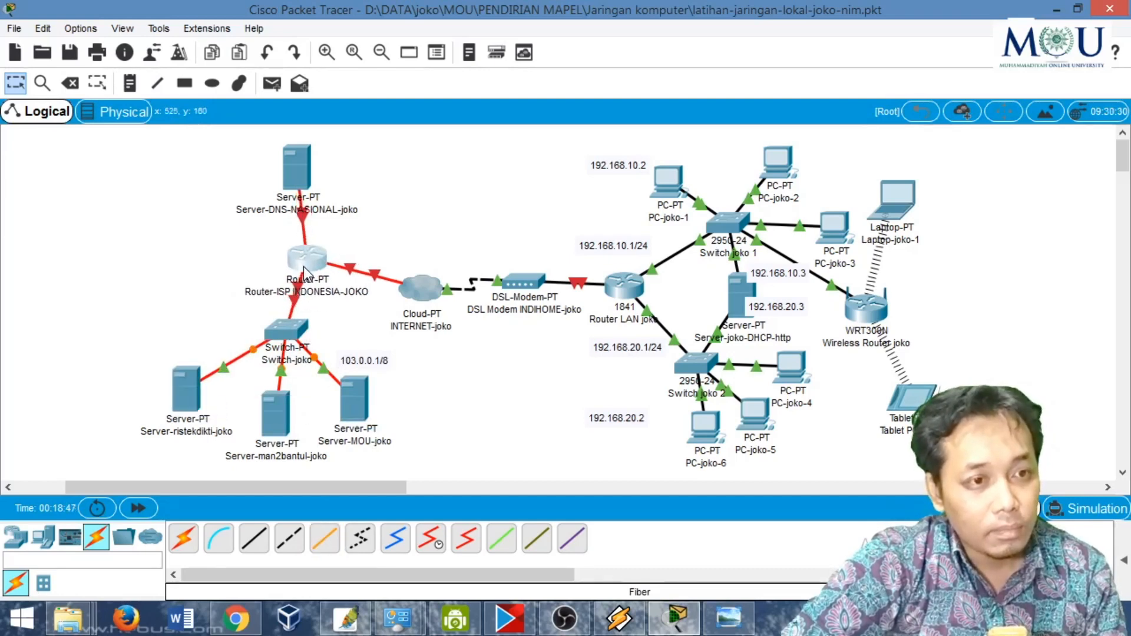
mouse_move(289, 150)
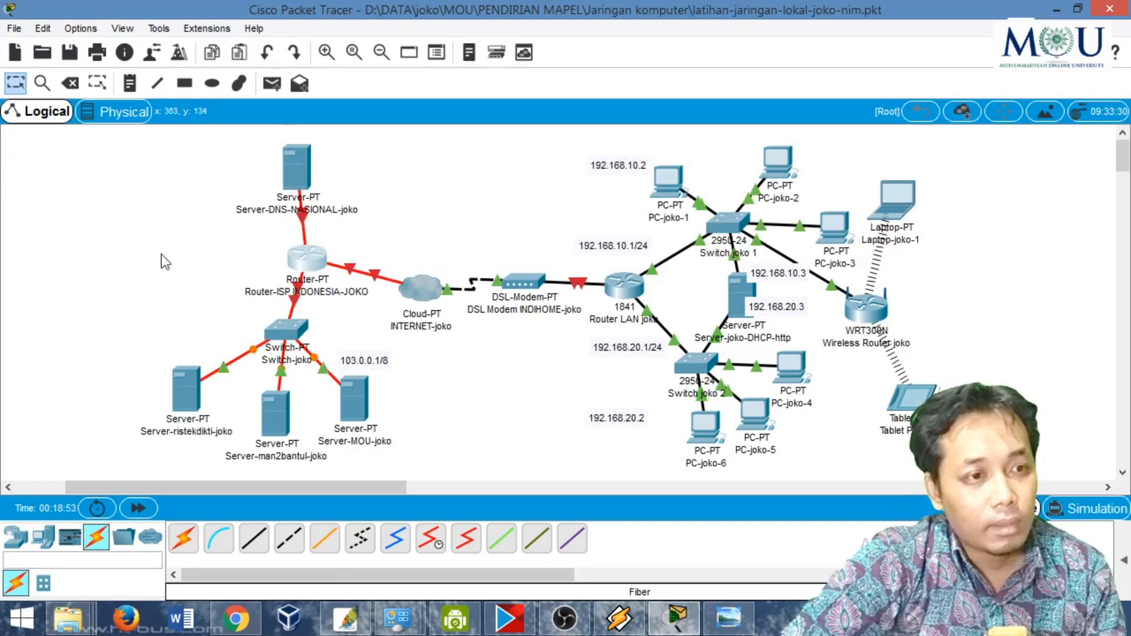
left_click(72, 78)
left_click(366, 270)
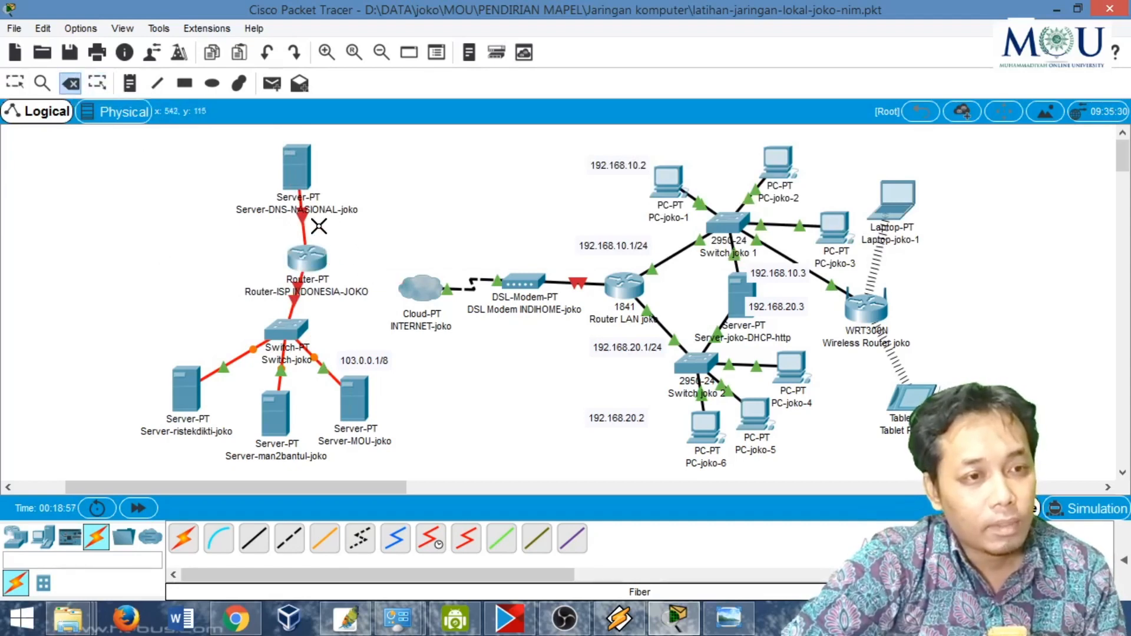
left_click(301, 222)
left_click(295, 303)
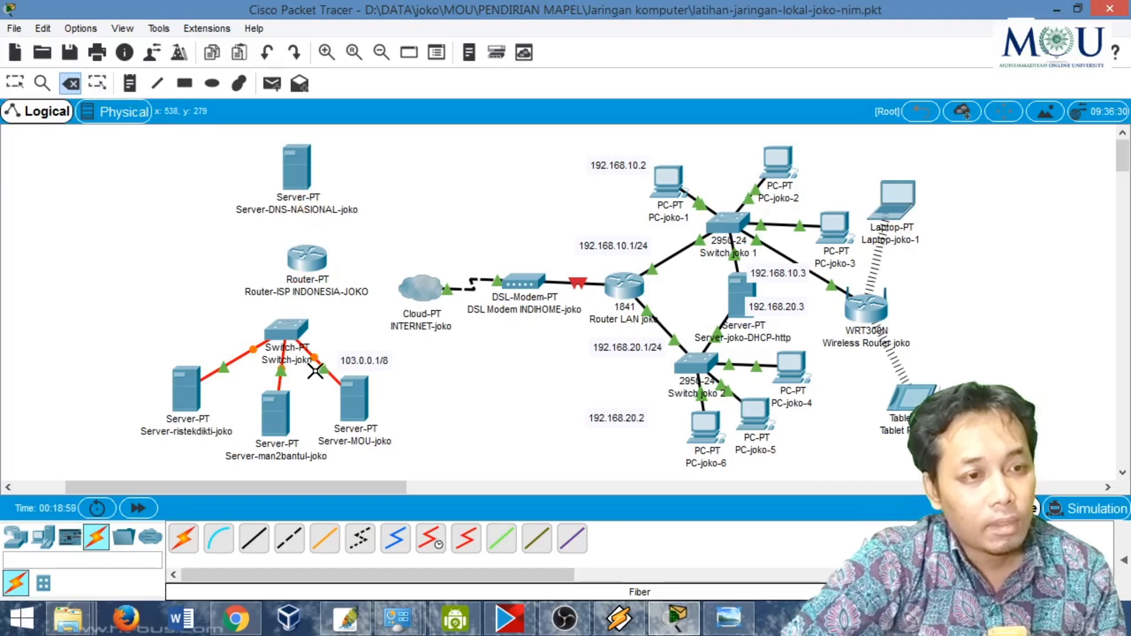
left_click(318, 369)
left_click(281, 370)
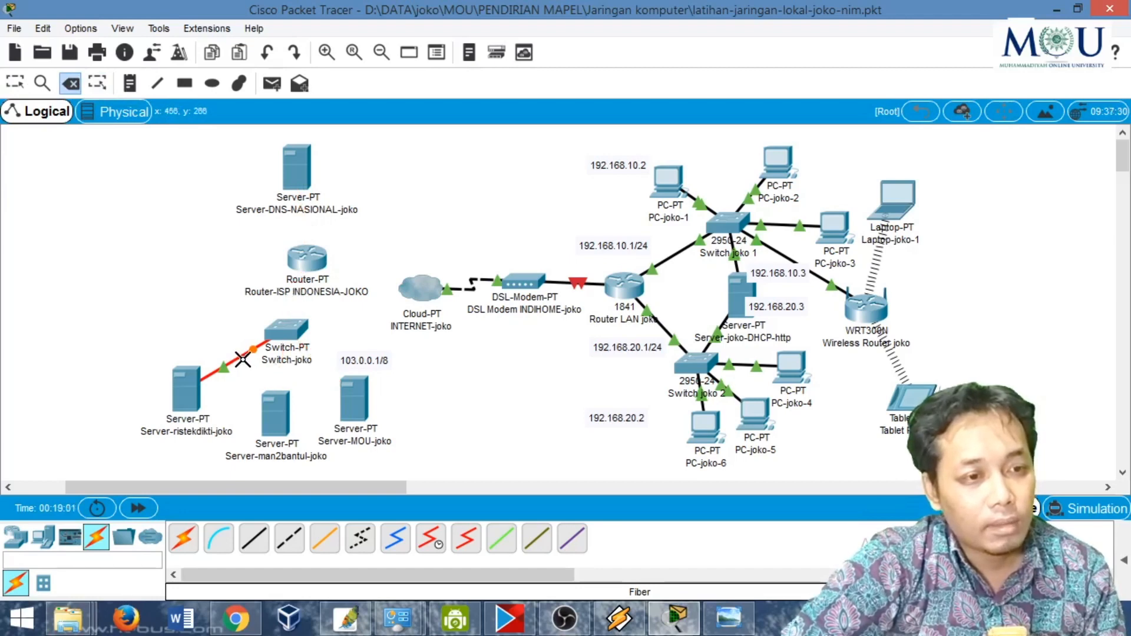
left_click(242, 359)
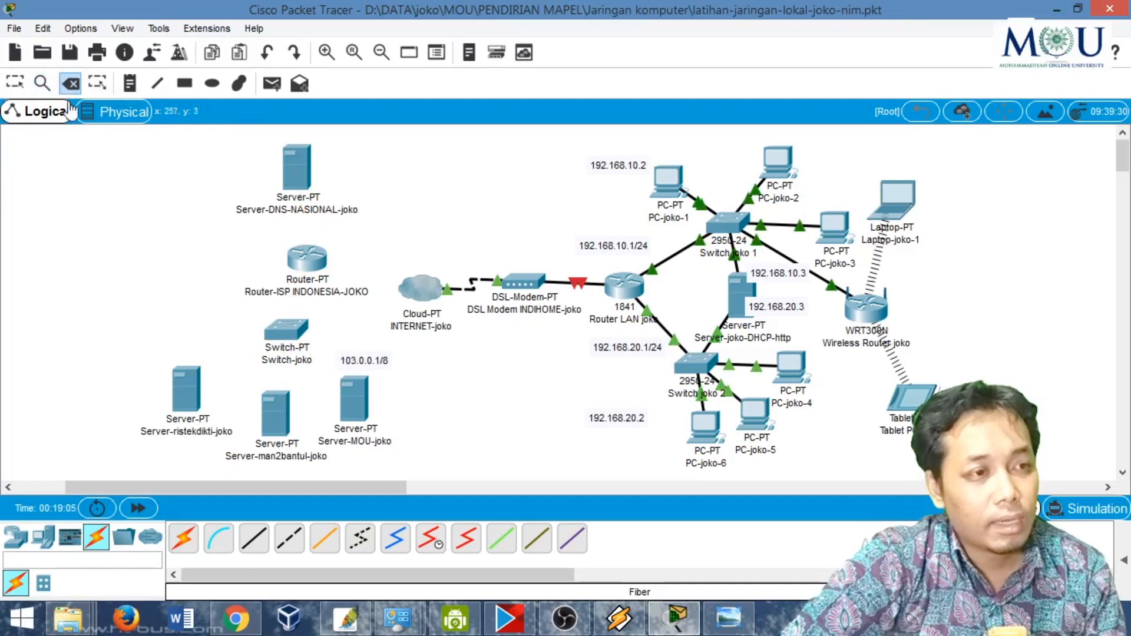
key("Escape")
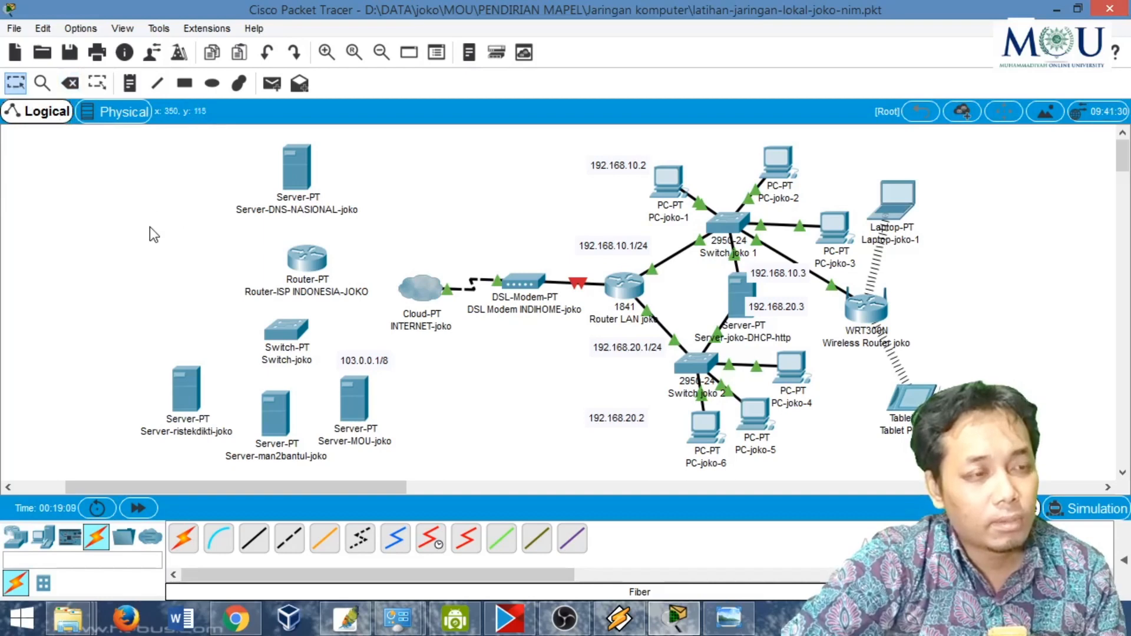
- Run a fiber cable from the cloud's GigabitEthernet4 port to GigabitEthernet4/0 on the ISP router
left_click(70, 83)
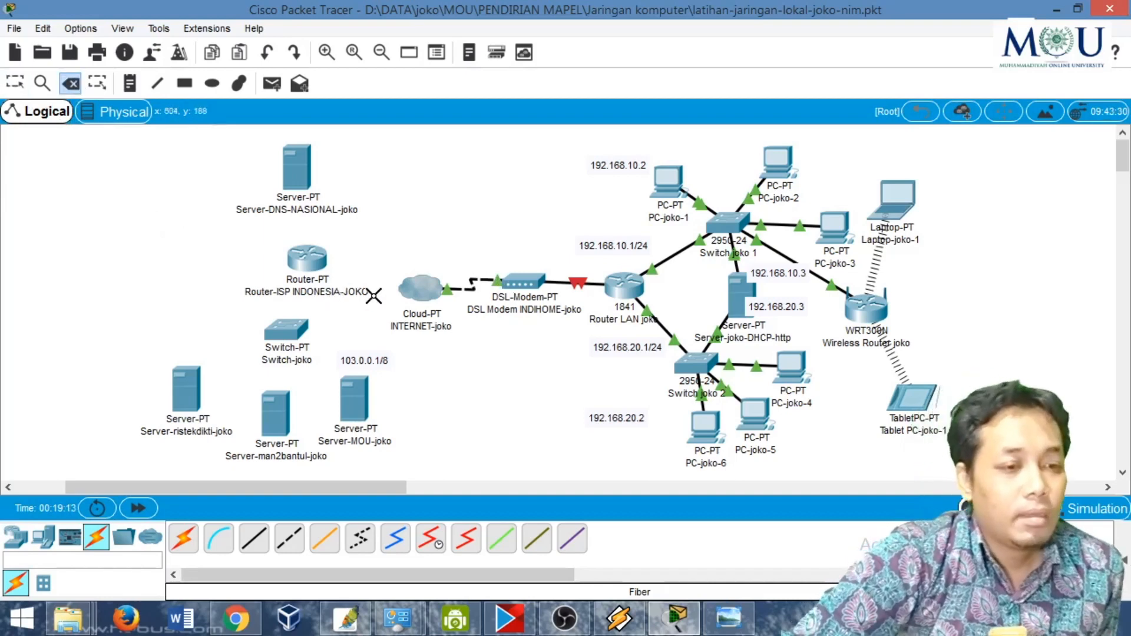
left_click(324, 541)
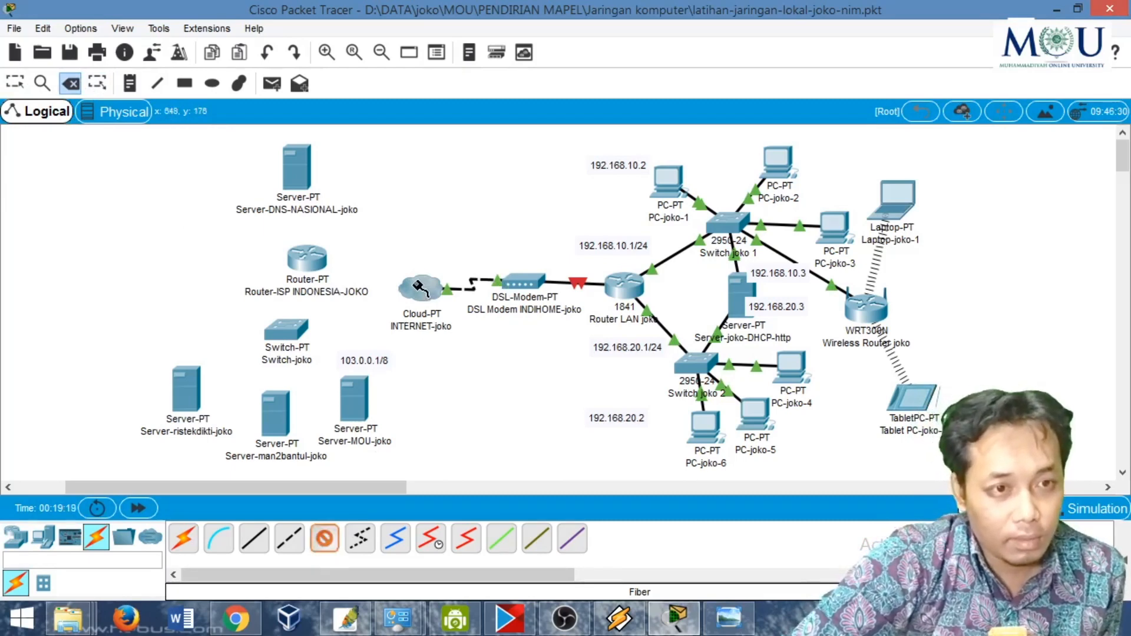
left_click(417, 288)
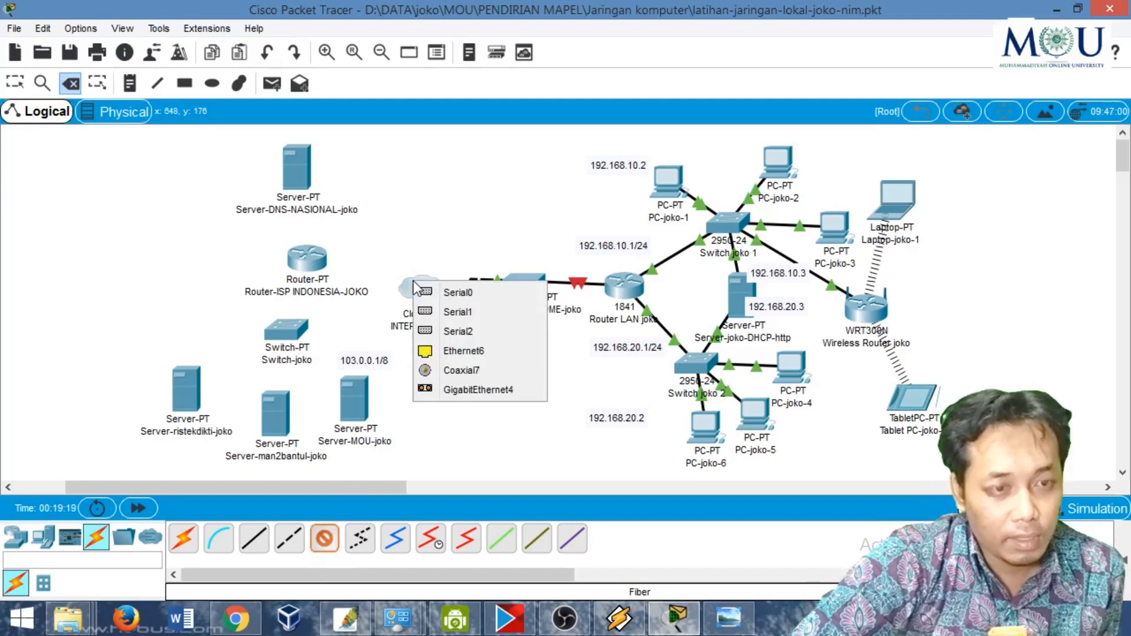
left_click(469, 394)
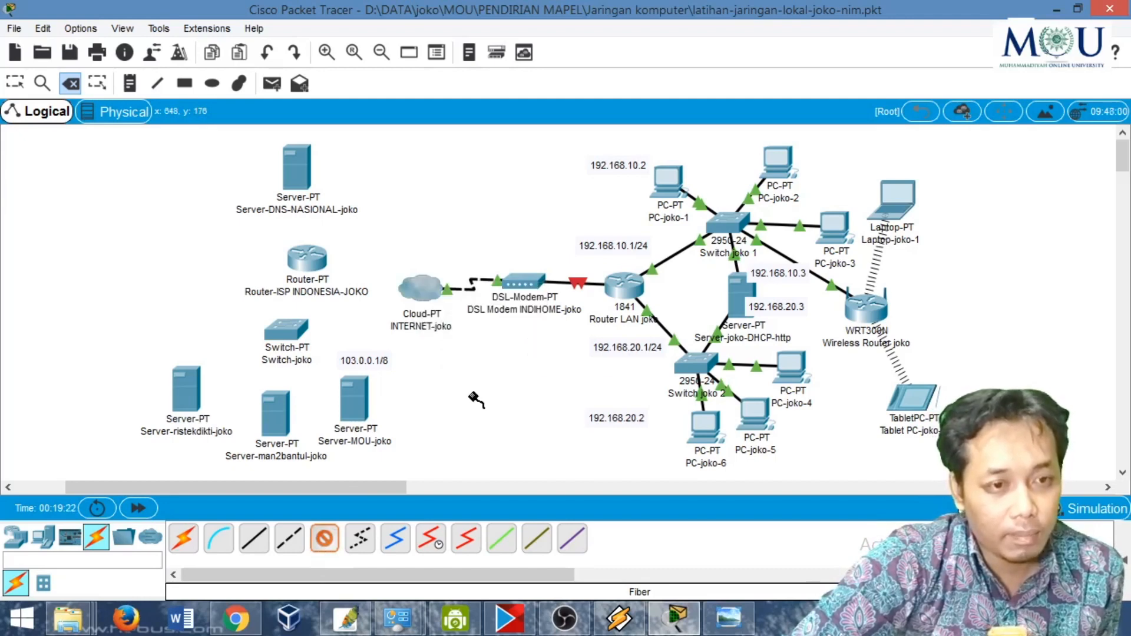
left_click(310, 262)
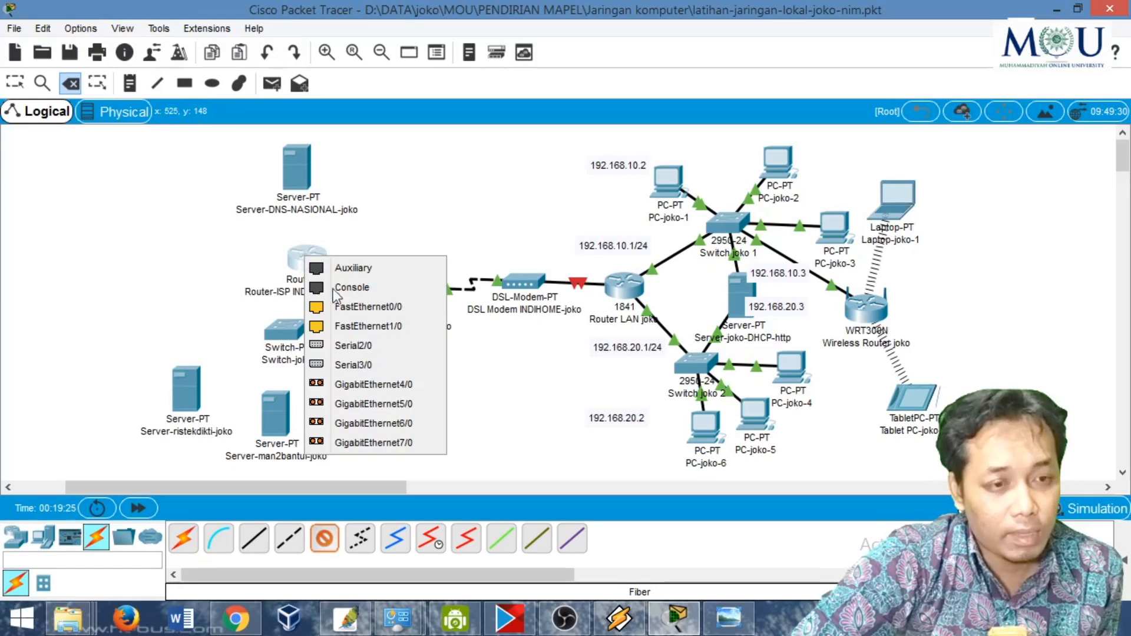
left_click(365, 391)
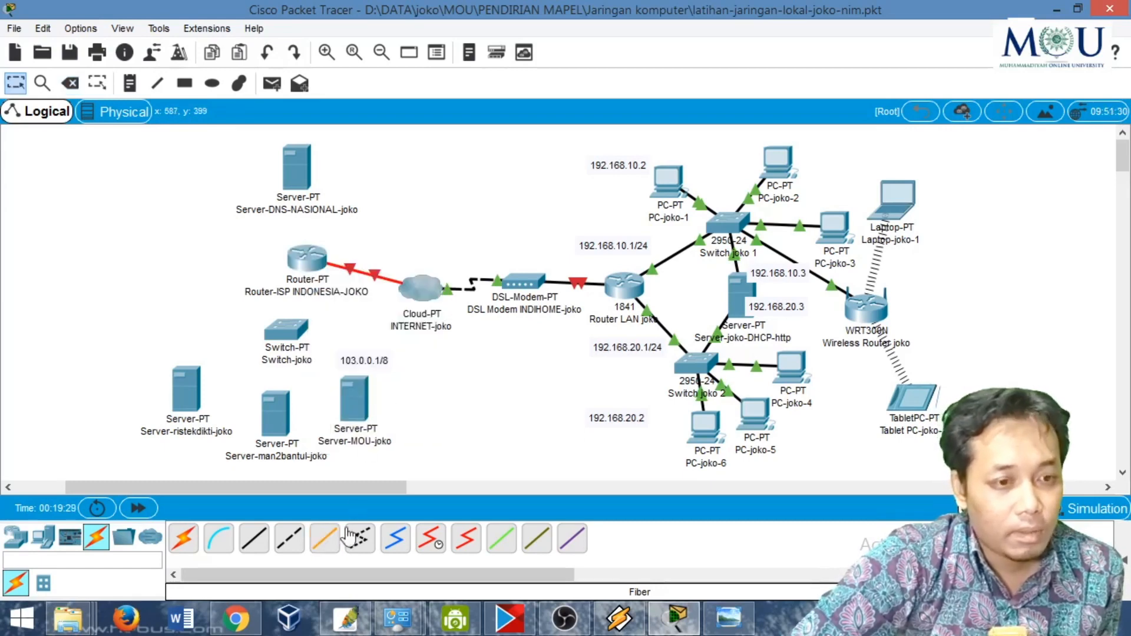
- Run a fiber cable from the ISP router's GigabitEthernet5/0 port to GigabitEthernet0 on the DNS server
left_click(329, 545)
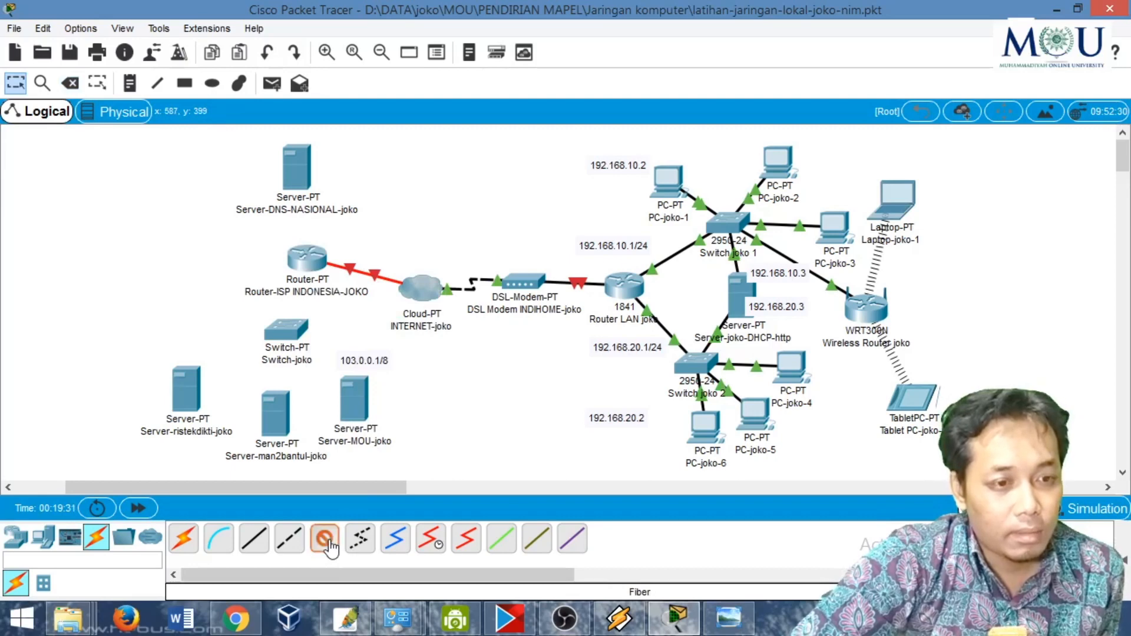
left_click(306, 263)
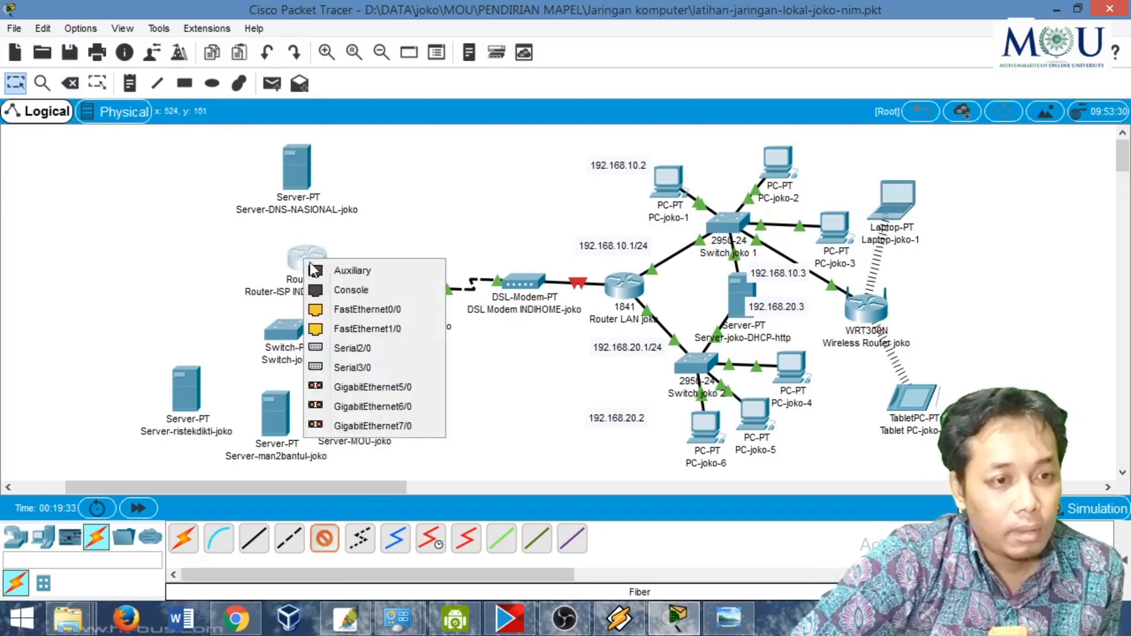
left_click(361, 387)
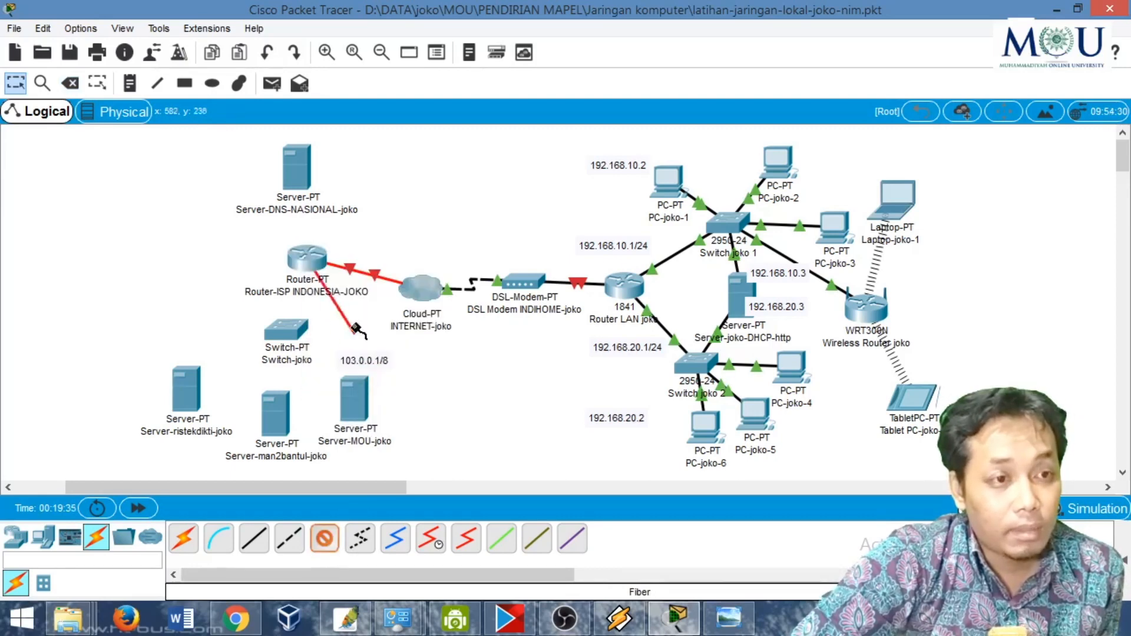
left_click(299, 174)
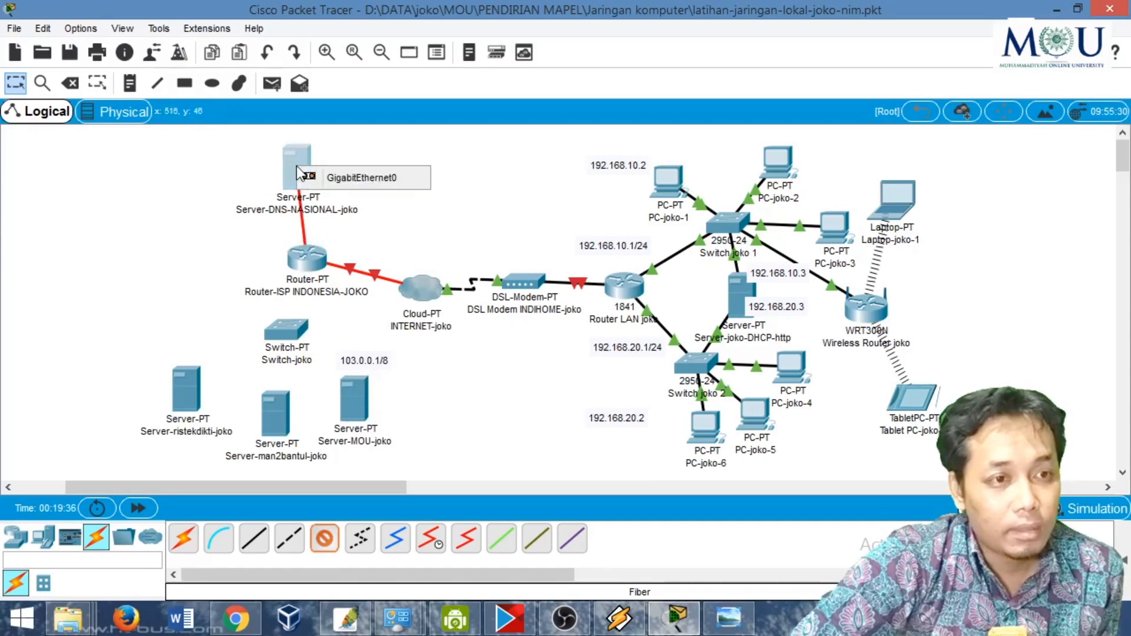
left_click(337, 179)
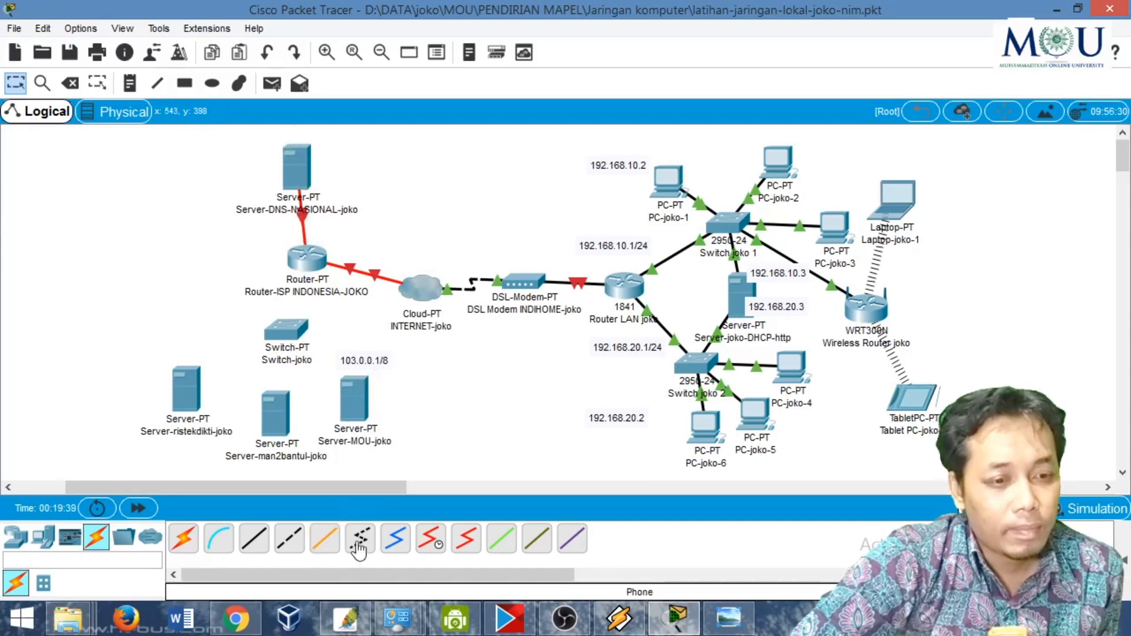
- Run a fiber cable from the ISP router's GigabitEthernet6/0 port to GigabitEthernet0/1 on the switch below it
left_click(308, 256)
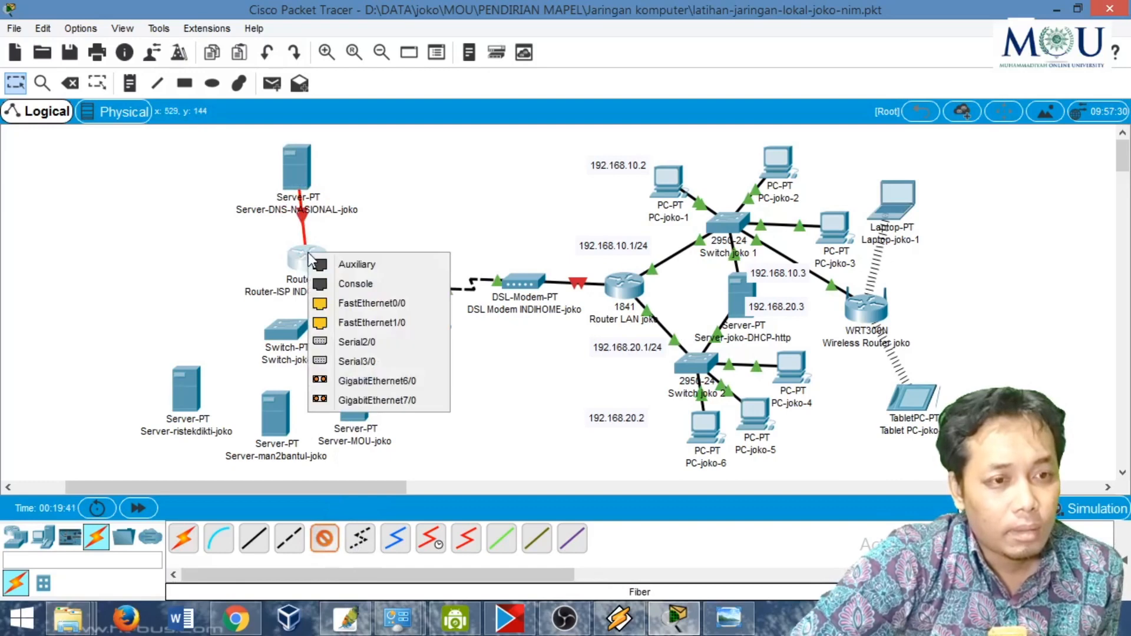
left_click(378, 381)
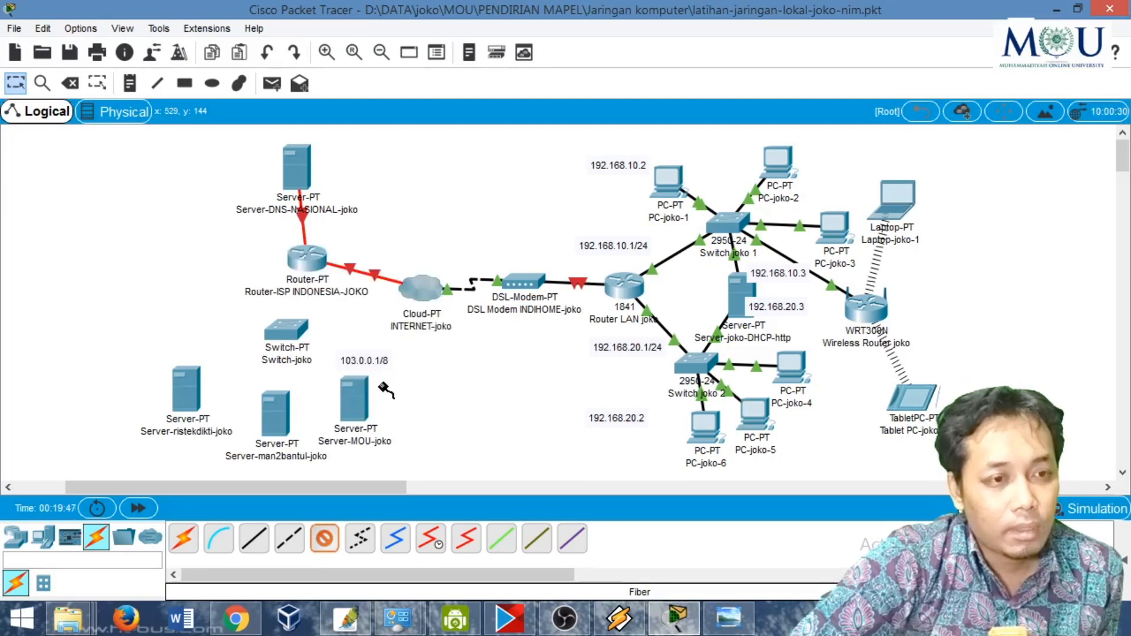
left_click(284, 330)
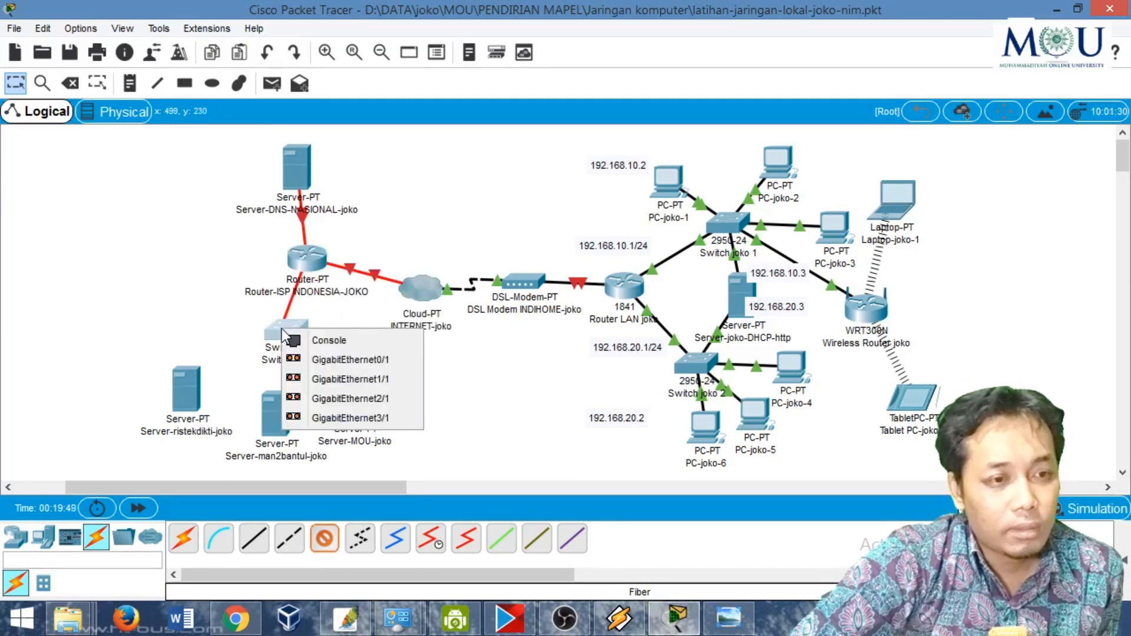
left_click(312, 360)
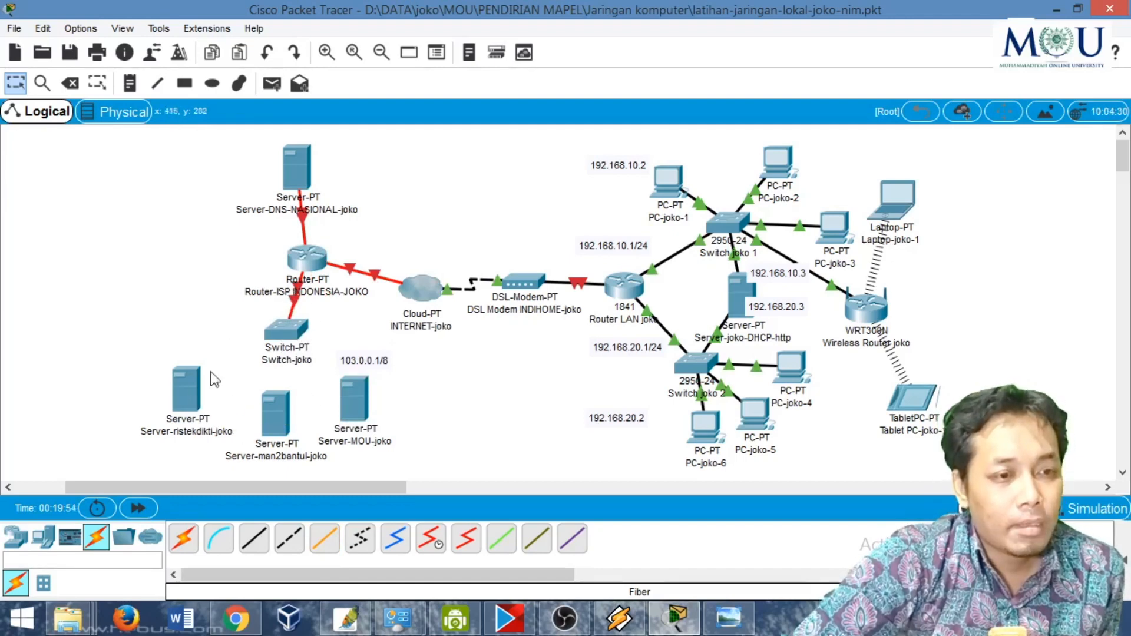
left_click(290, 313)
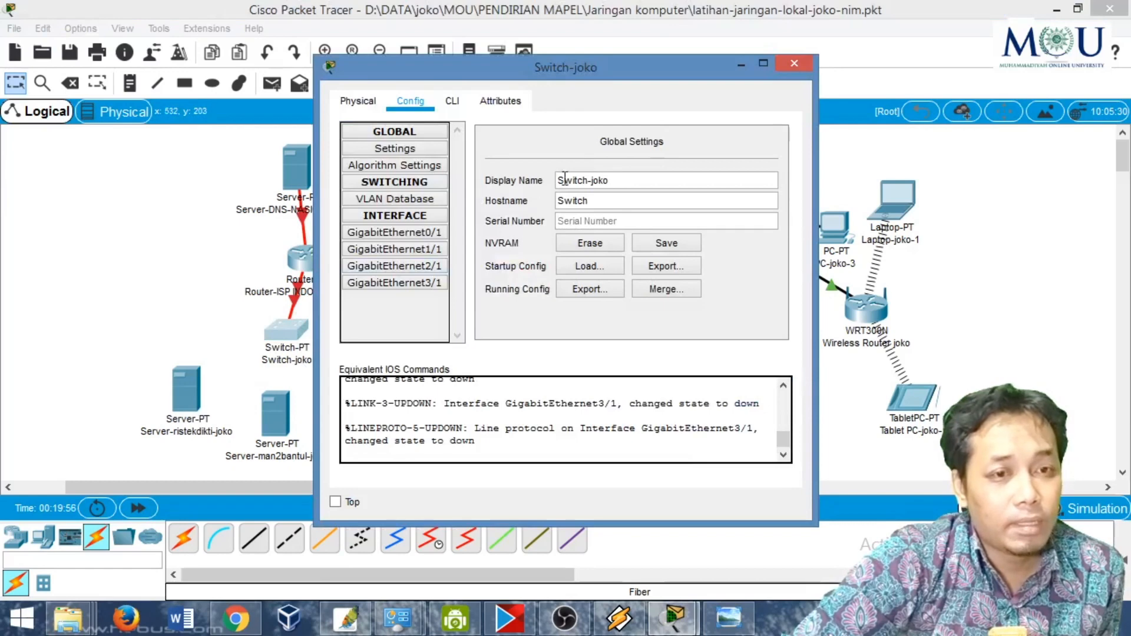
left_click(794, 63)
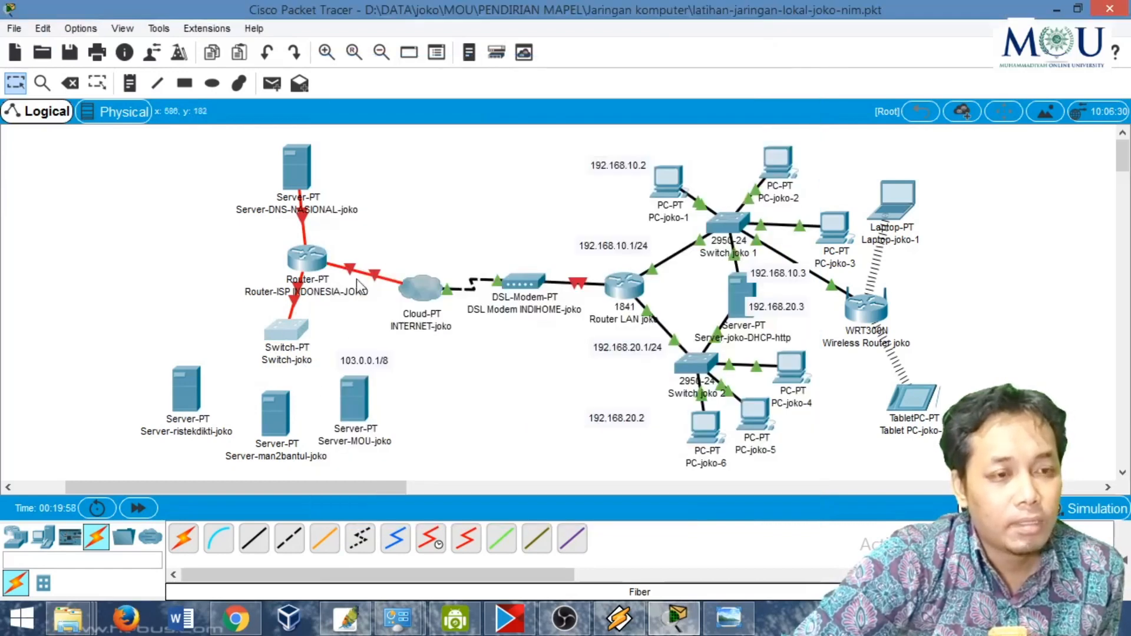
left_click(307, 257)
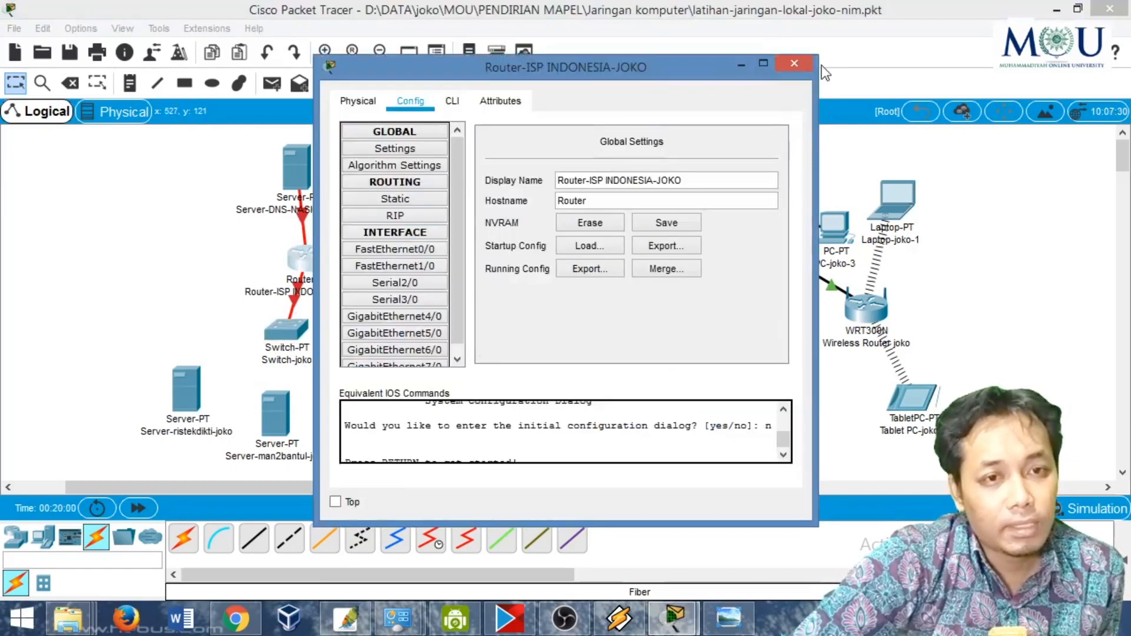
left_click(794, 64)
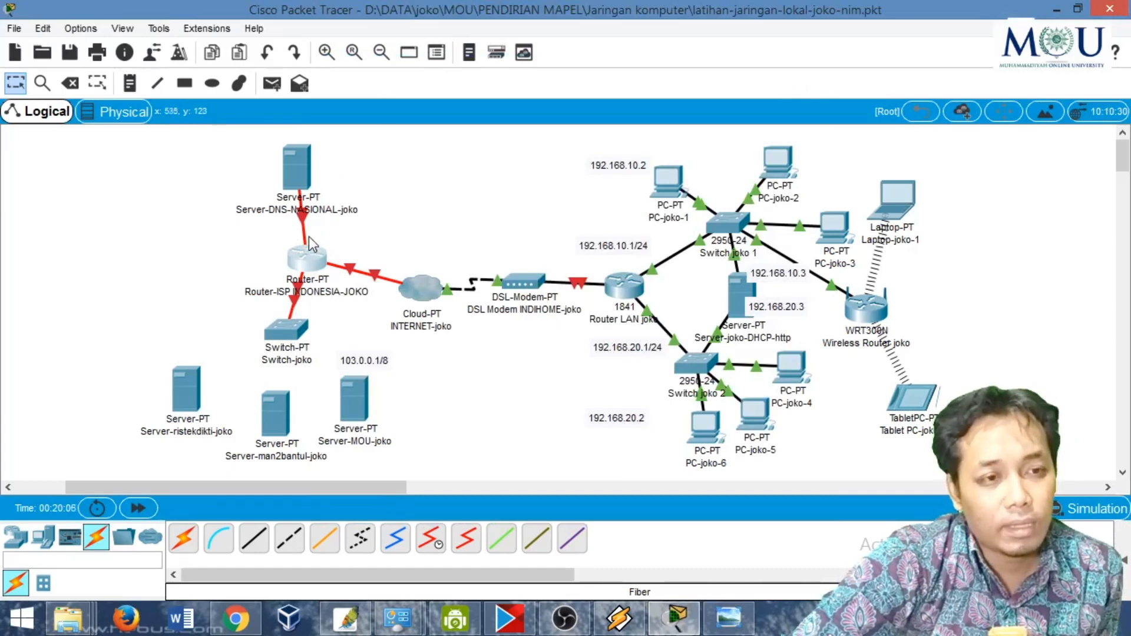
- Run a fiber cable from the ristekdikti server's gigabit port to GigabitEthernet1/1 on the switch
left_click(324, 545)
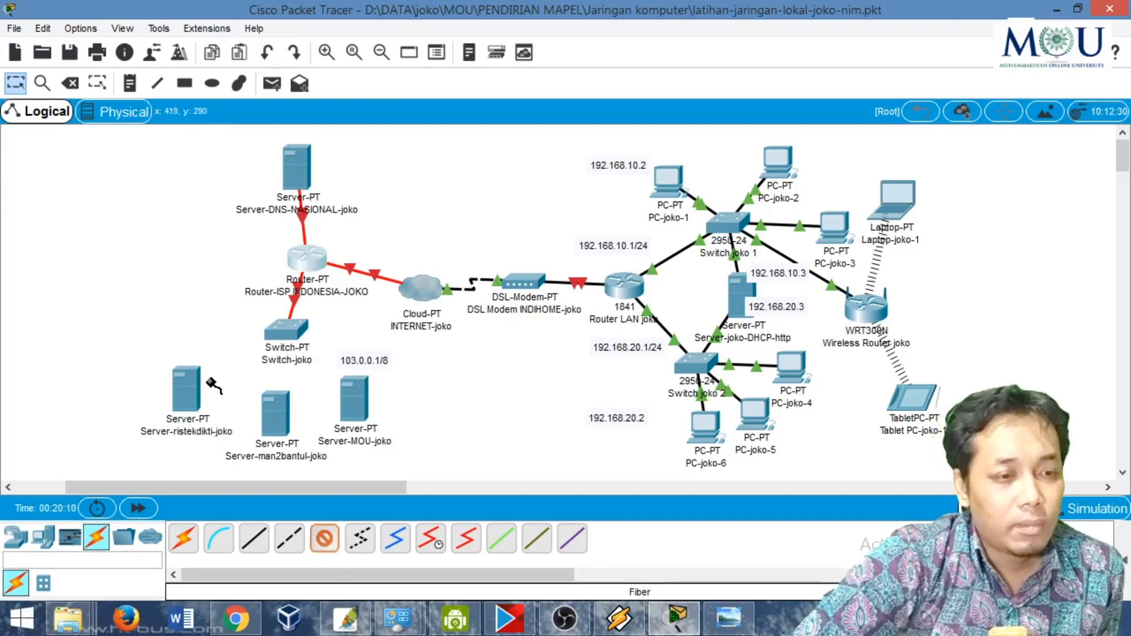
left_click(180, 397)
left_click(236, 407)
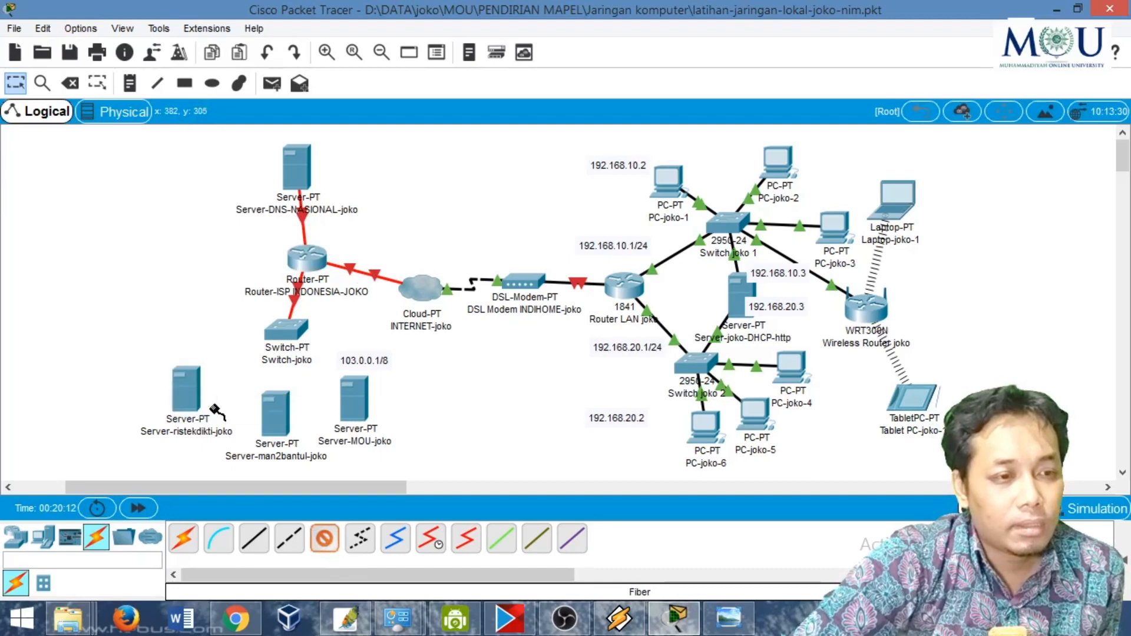
left_click(288, 334)
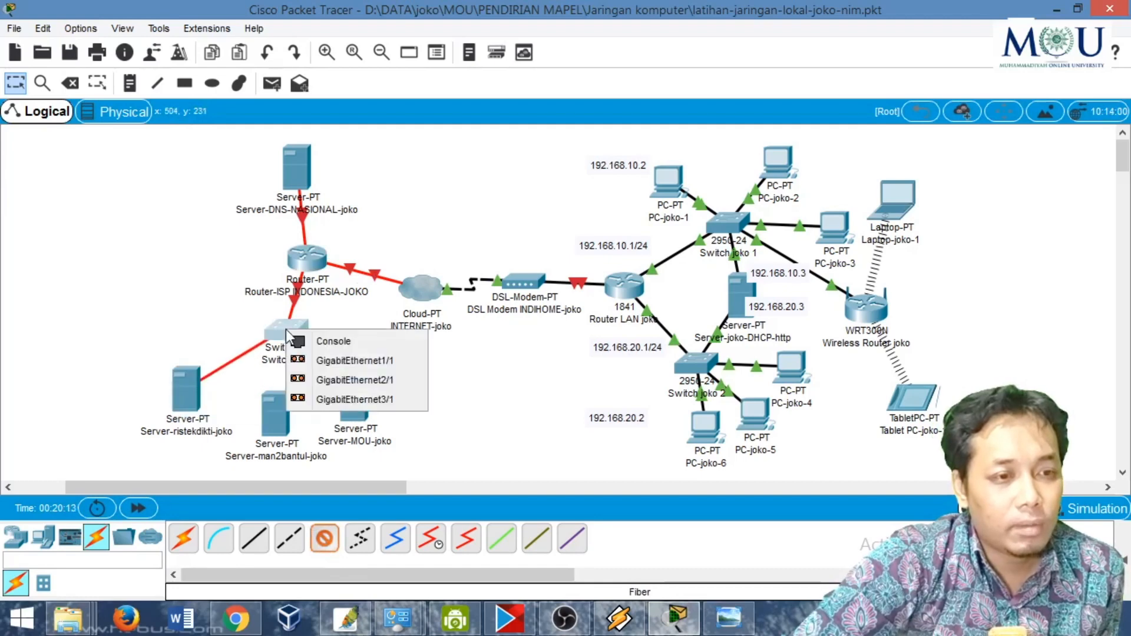
left_click(323, 360)
- Run a fiber cable from the man2bantul server's gigabit port to GigabitEthernet2/1 on the switch
left_click(324, 538)
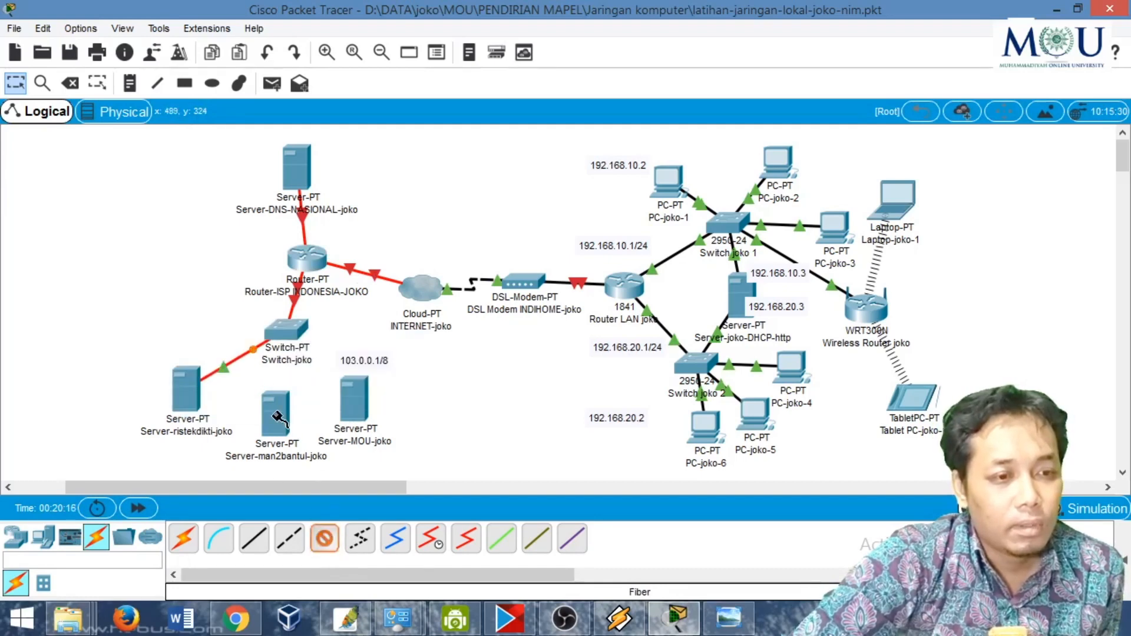
left_click(275, 414)
left_click(300, 426)
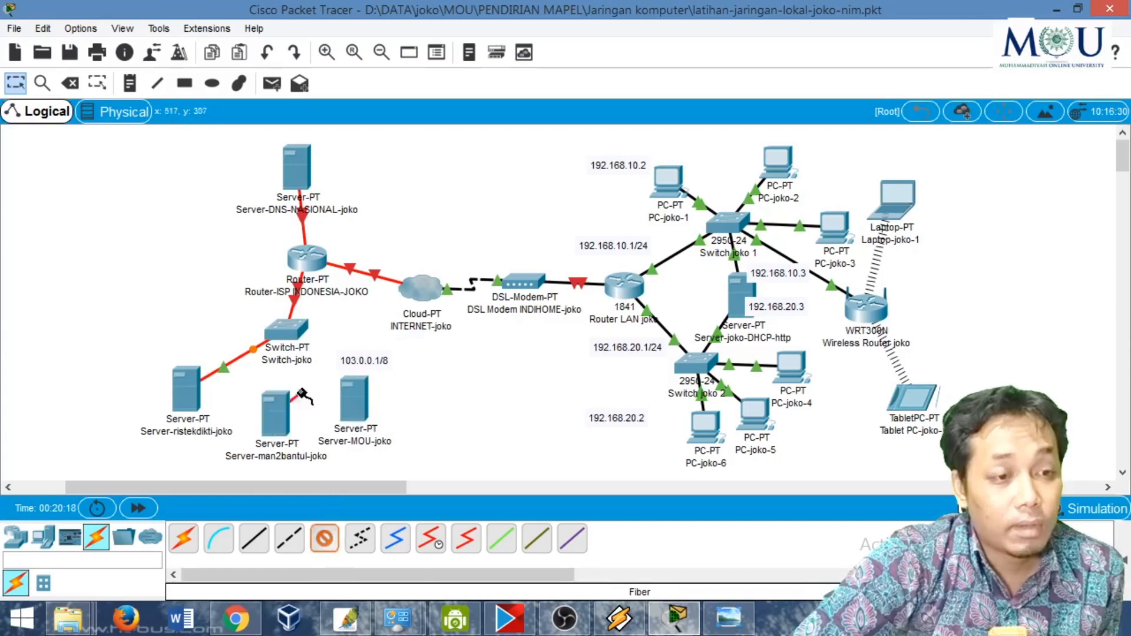
left_click(288, 325)
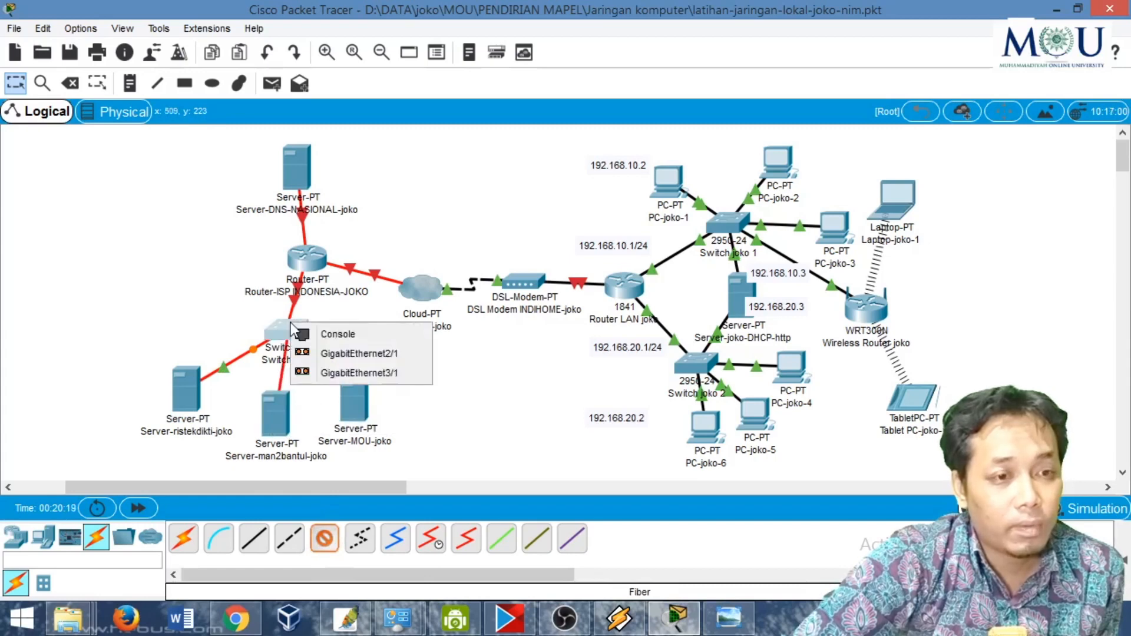
left_click(340, 354)
- Run a fiber cable from GigabitEthernet0 on the MOU server to GigabitEthernet3/1 on the switch, and nudge the cloud slightly upward
left_click(327, 539)
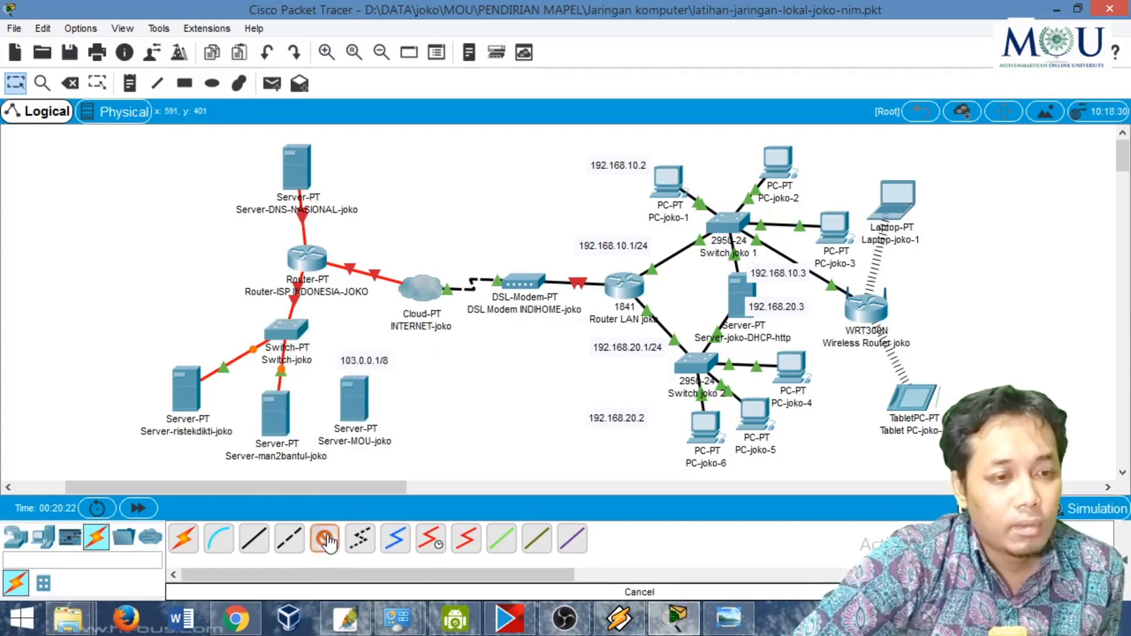
left_click(352, 401)
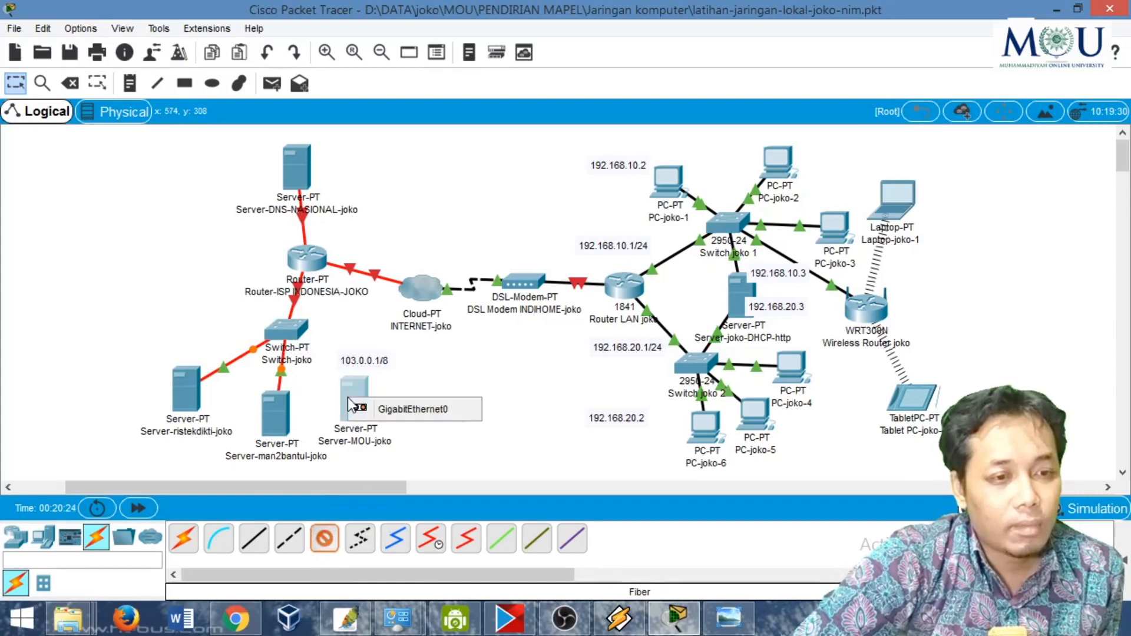
left_click(394, 409)
left_click(295, 330)
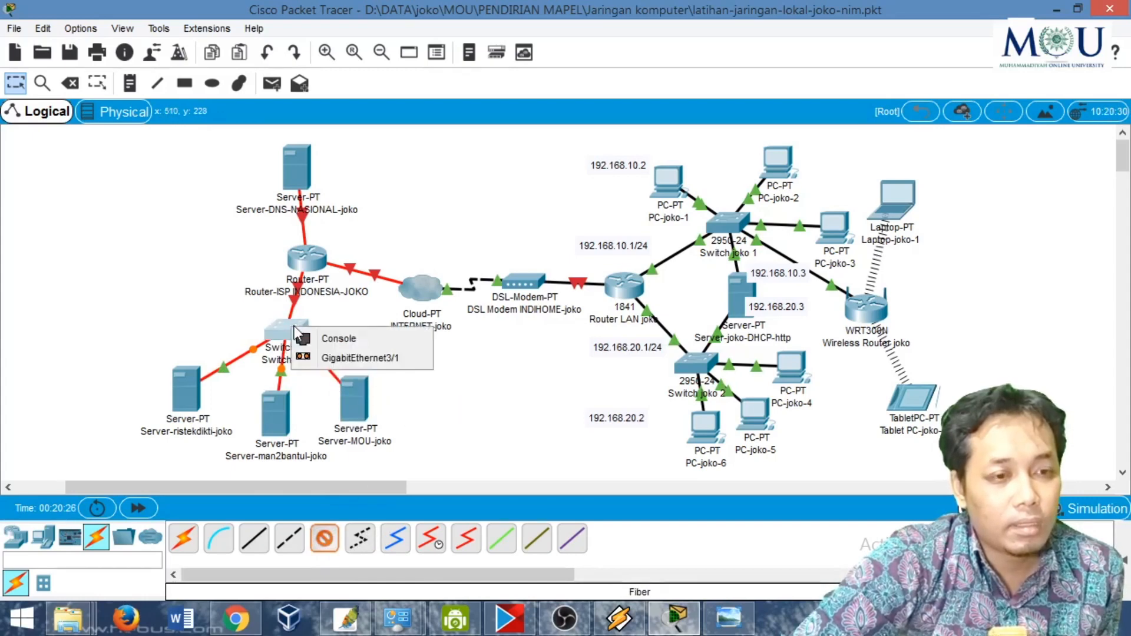
left_click(347, 359)
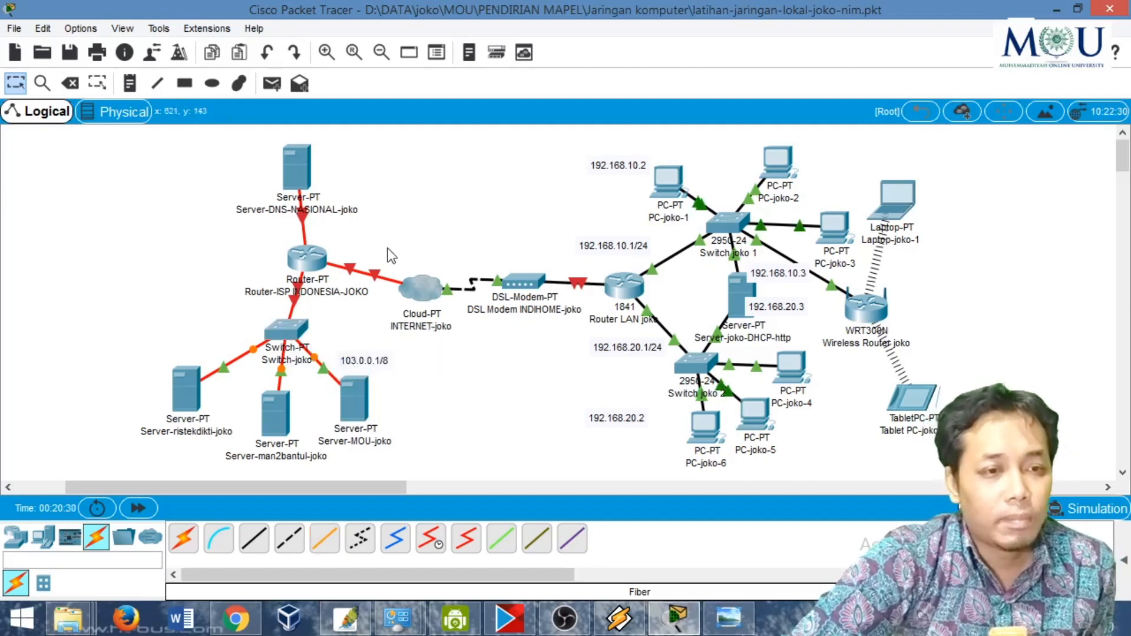
left_click_drag(421, 289, 416, 271)
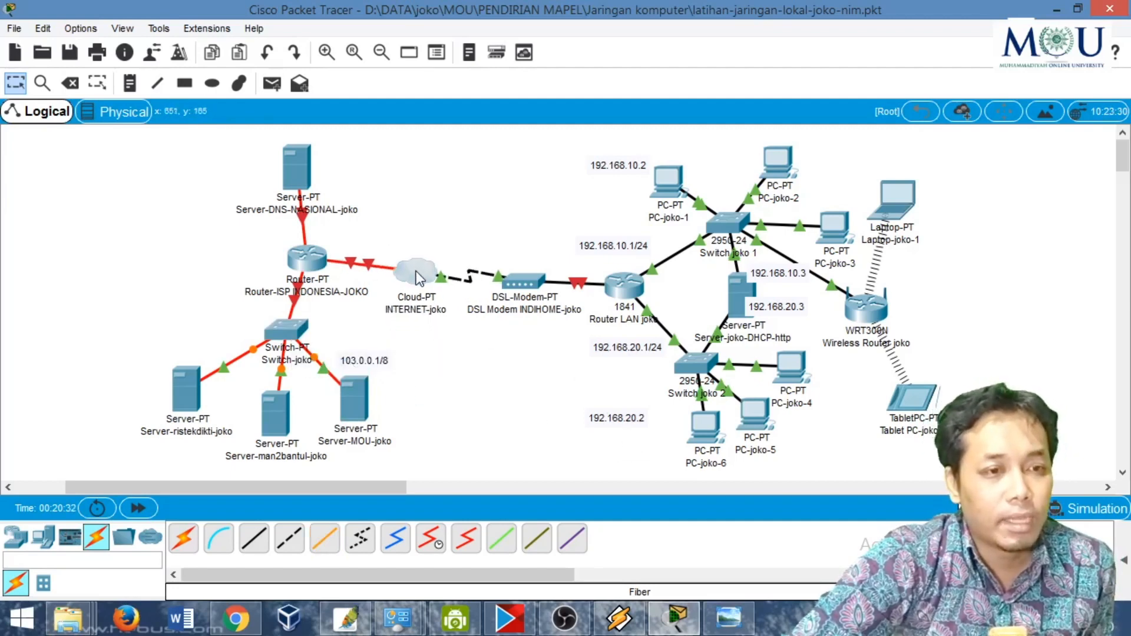